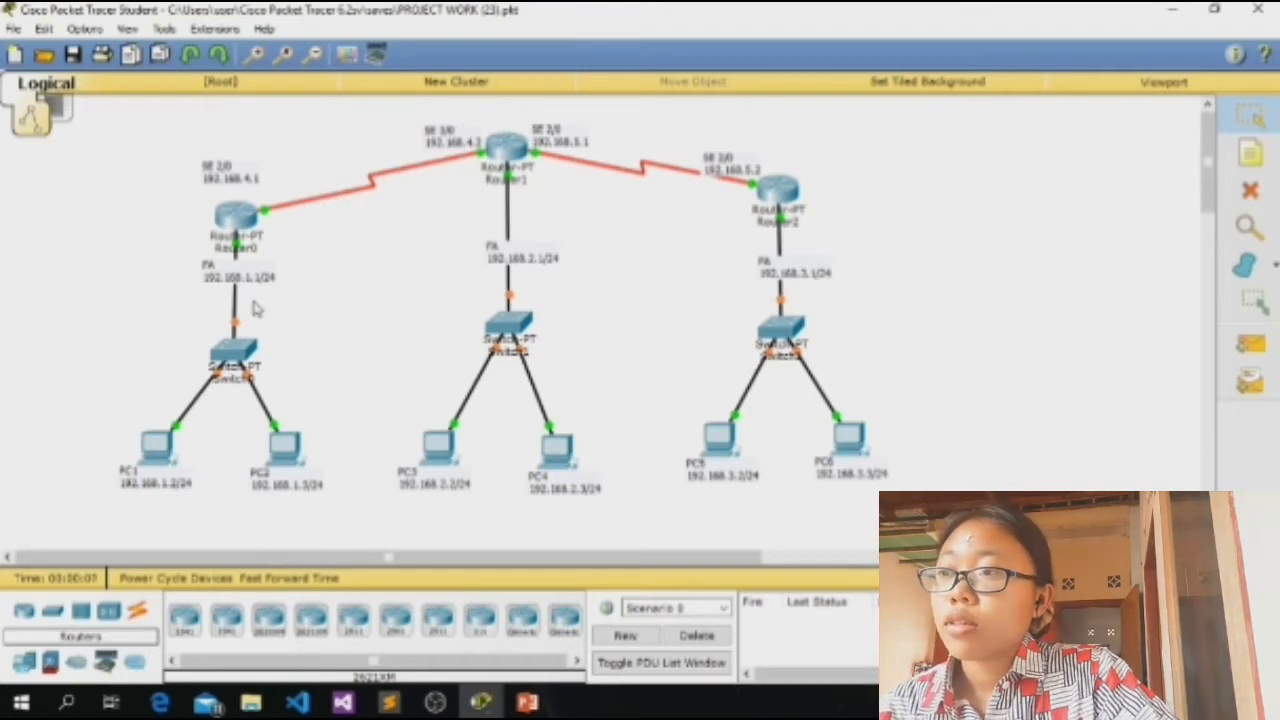
Step: Move the "SE 2/0 192.168.4.1" label closer to Router0
click(229, 220)
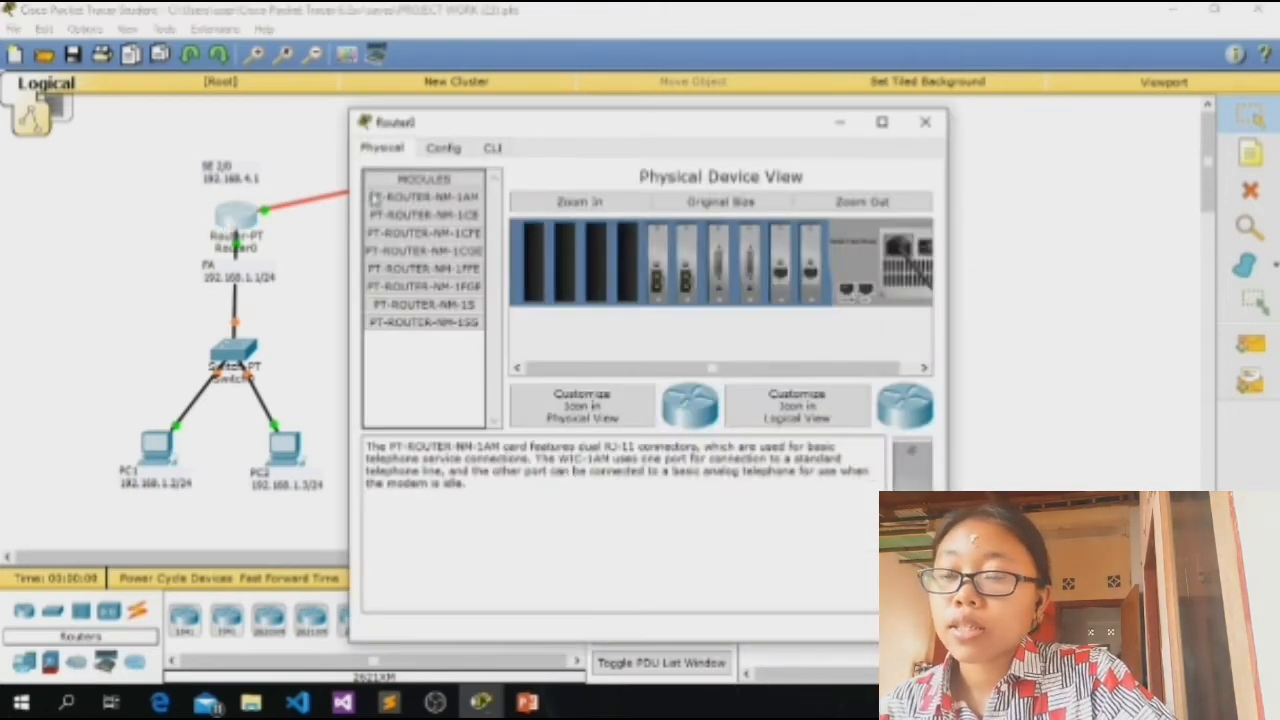
click(925, 121)
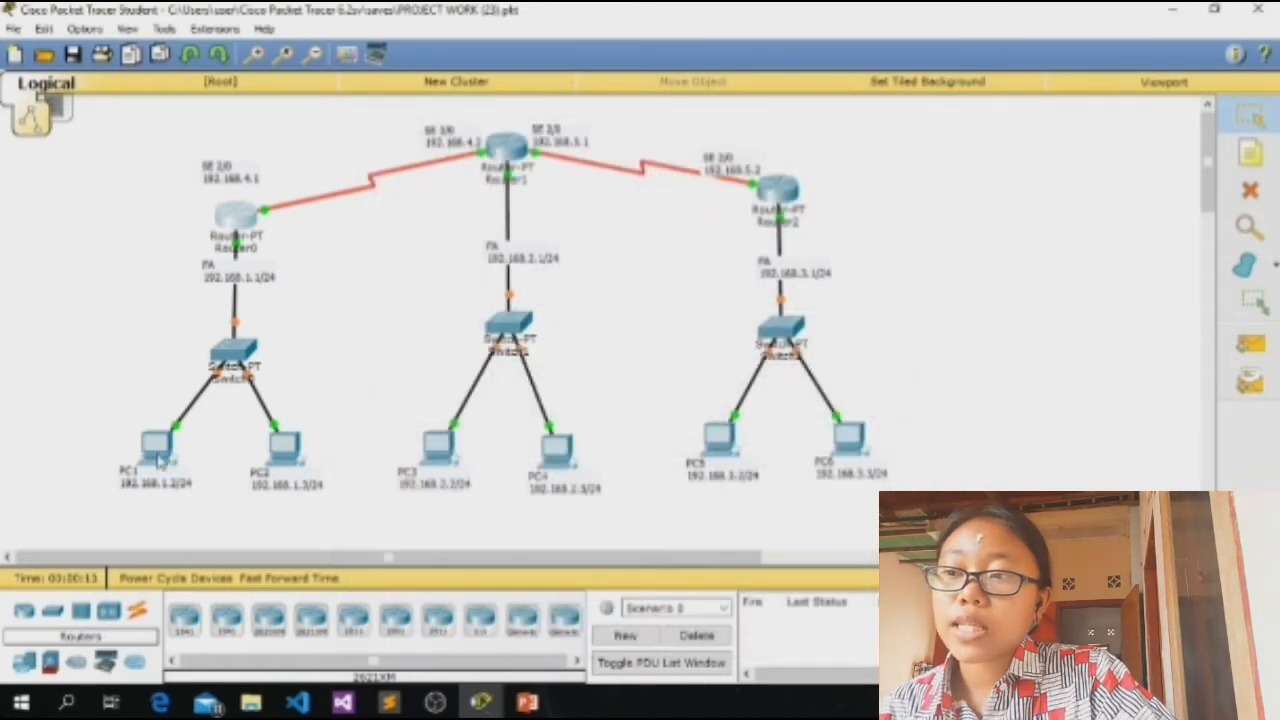
drag(329, 427, 226, 506)
click(227, 181)
mouse_move(227, 213)
mouse_down()
mouse_move(257, 260)
mouse_move(229, 189)
mouse_up()
click(319, 213)
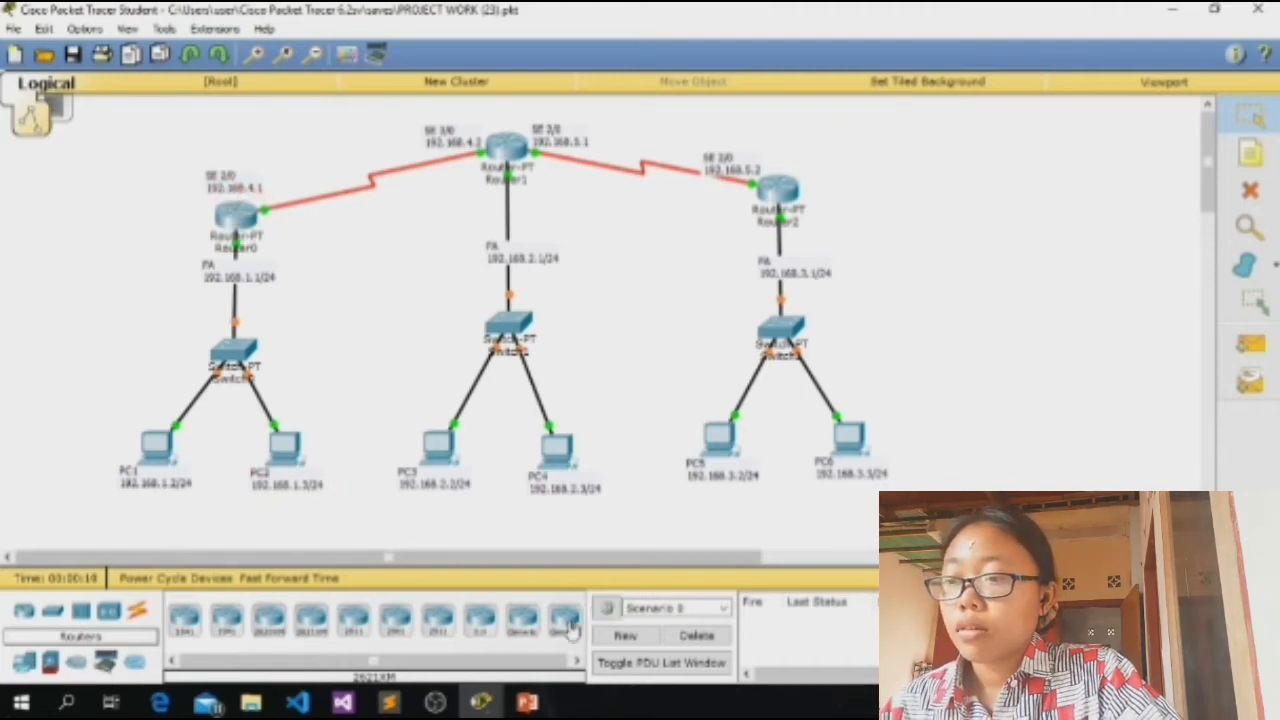
Step: Switch to PowerPoint, review the FastEthernet 0/0 instructions on the Konfigurasi Router slide, and return to Packet Tracer
click(527, 704)
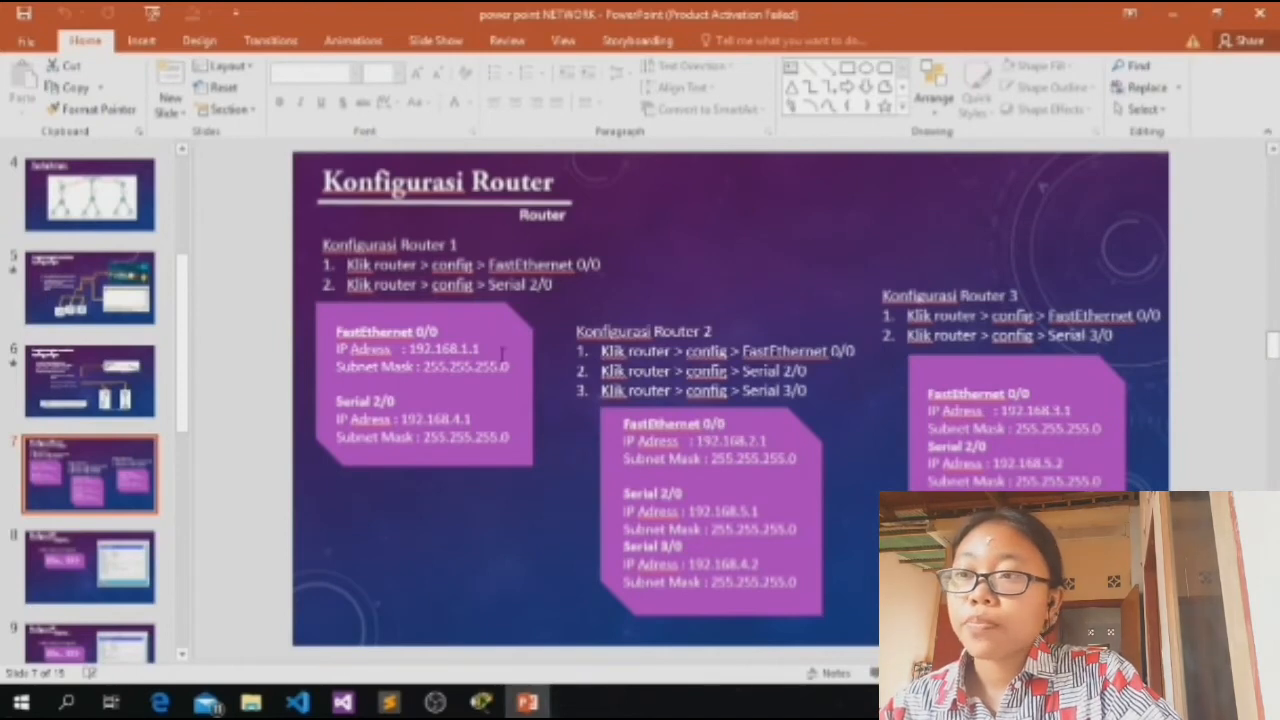
drag(346, 265, 578, 265)
click(760, 253)
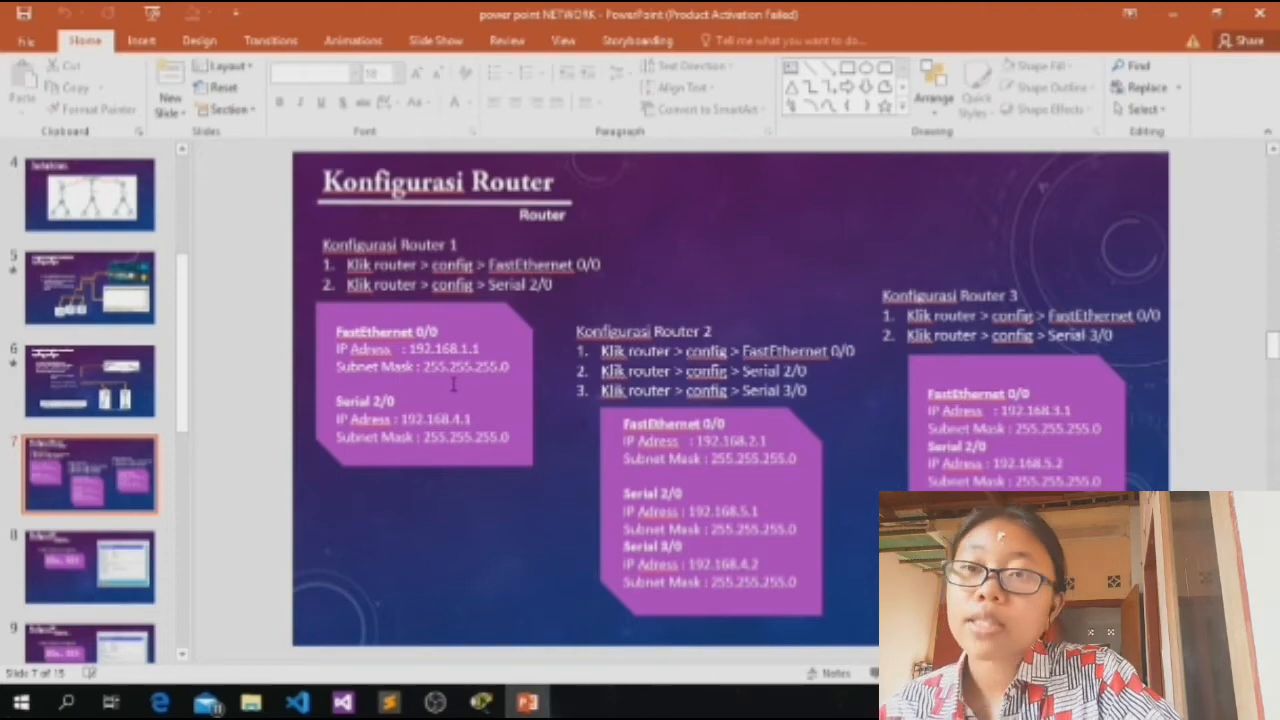
click(1174, 14)
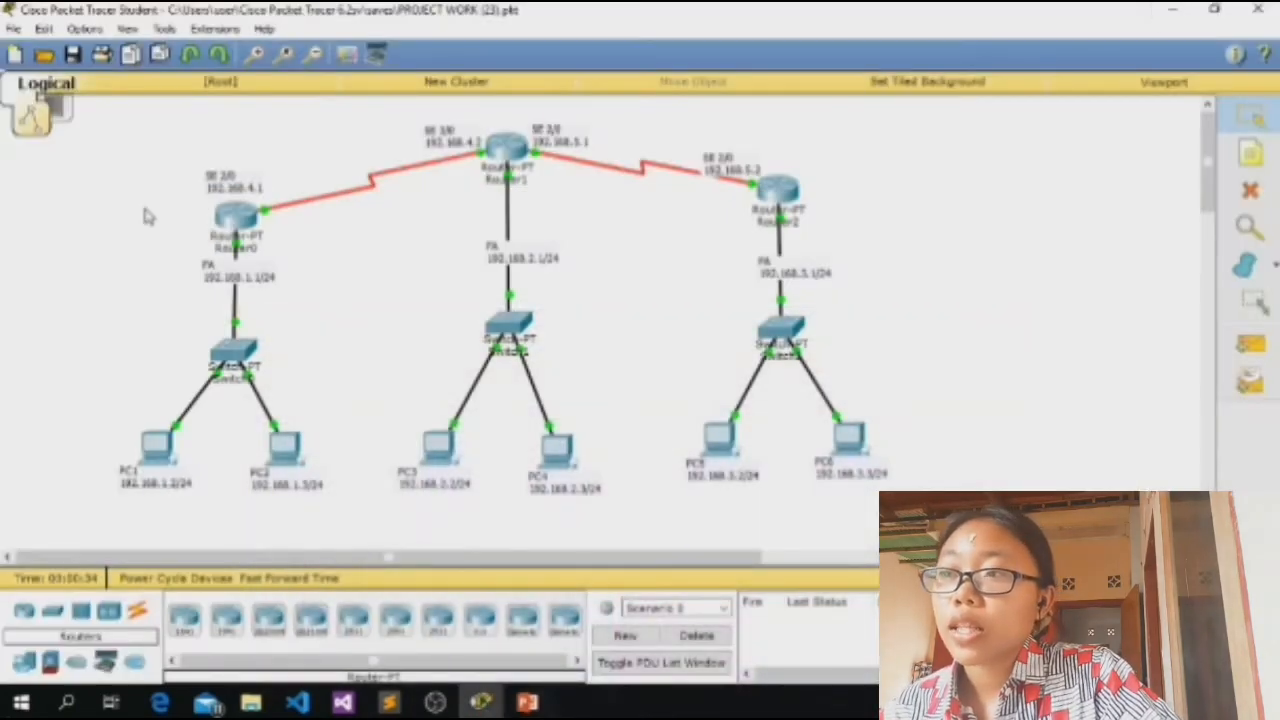
Step: Open Router0's FastEthernet0/0 configuration beside the topology and compare its address with the router's label
click(236, 215)
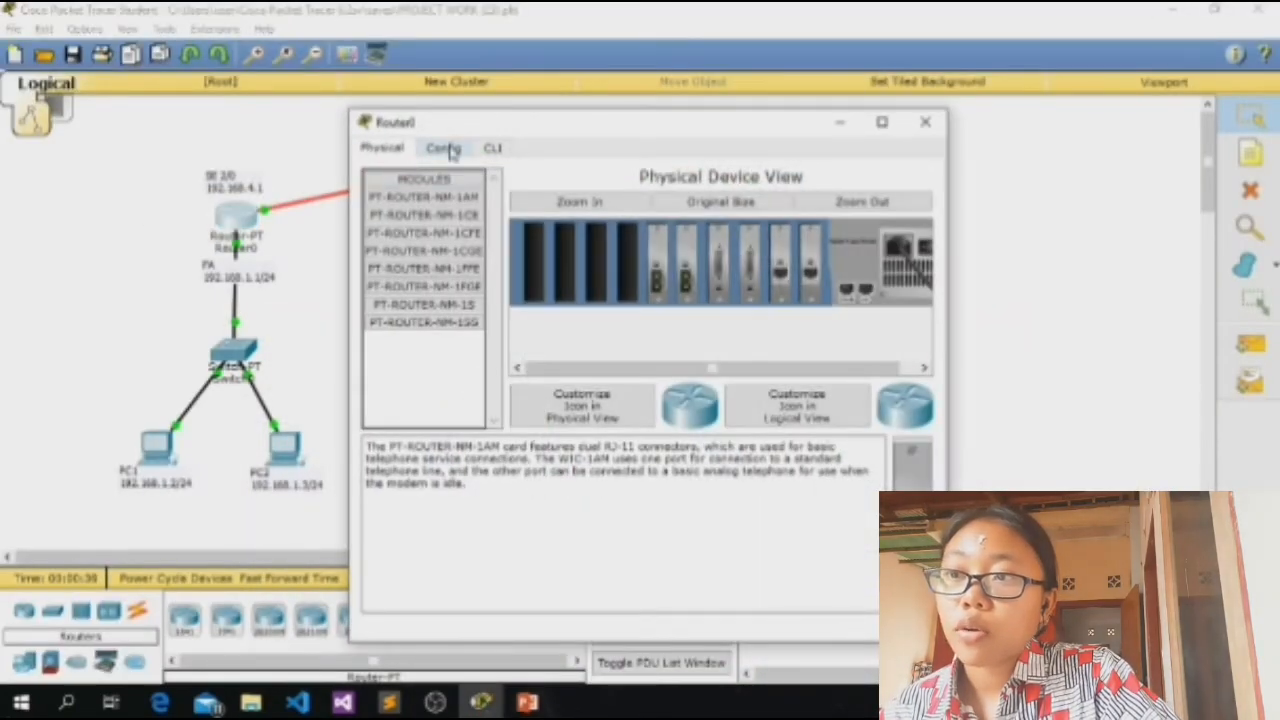
click(443, 148)
click(440, 304)
drag(578, 130, 755, 100)
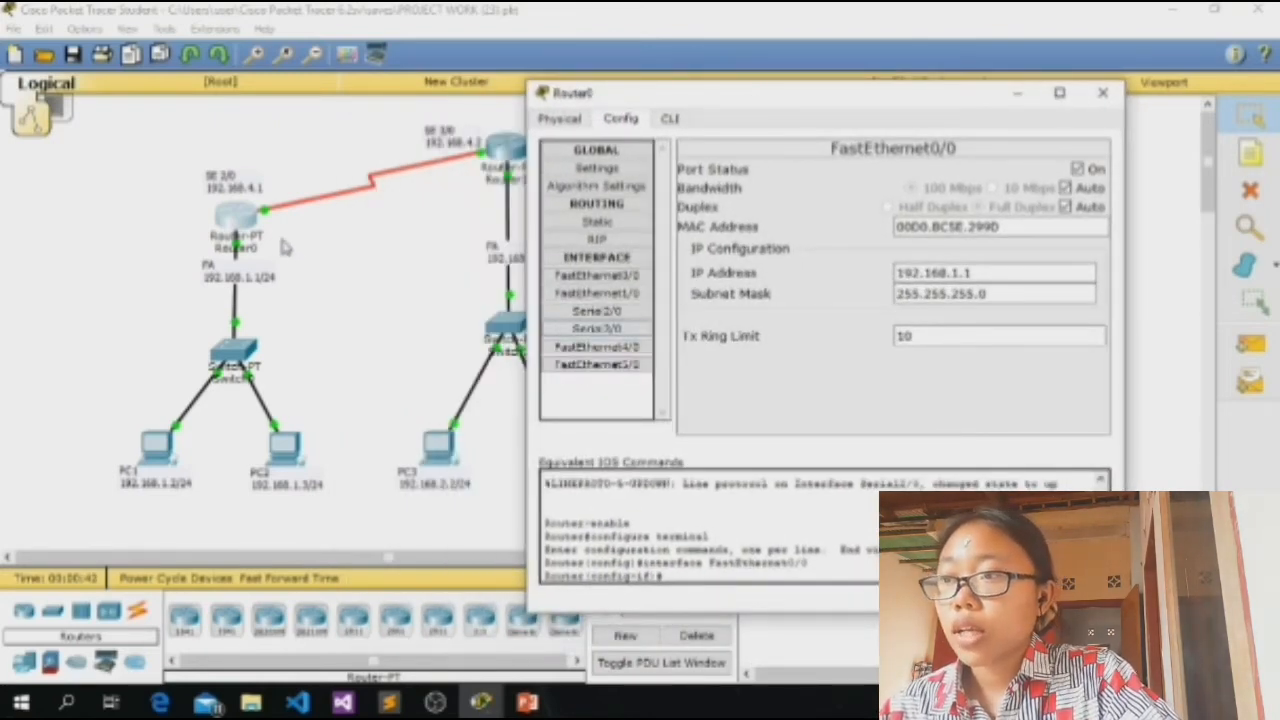
click(255, 337)
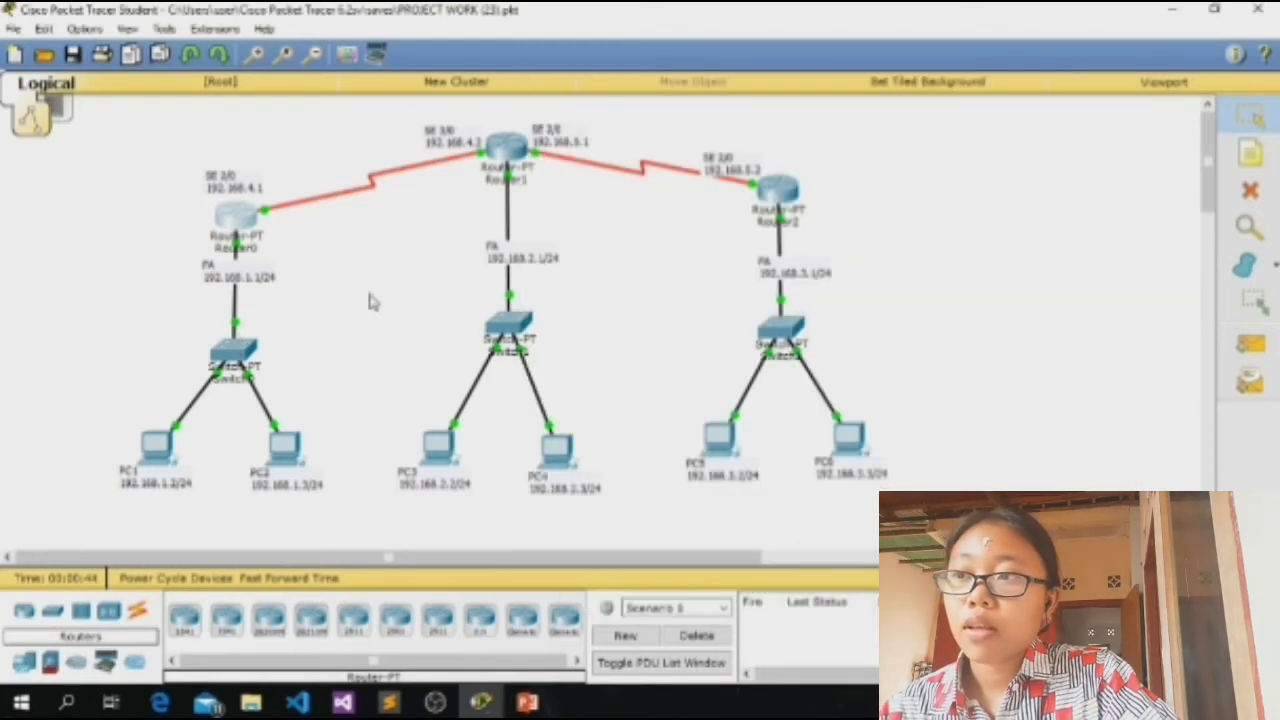
Step: Reopen Router0's FastEthernet0/0 settings, highlight the IP address, and turn the port status off and back on
click(240, 218)
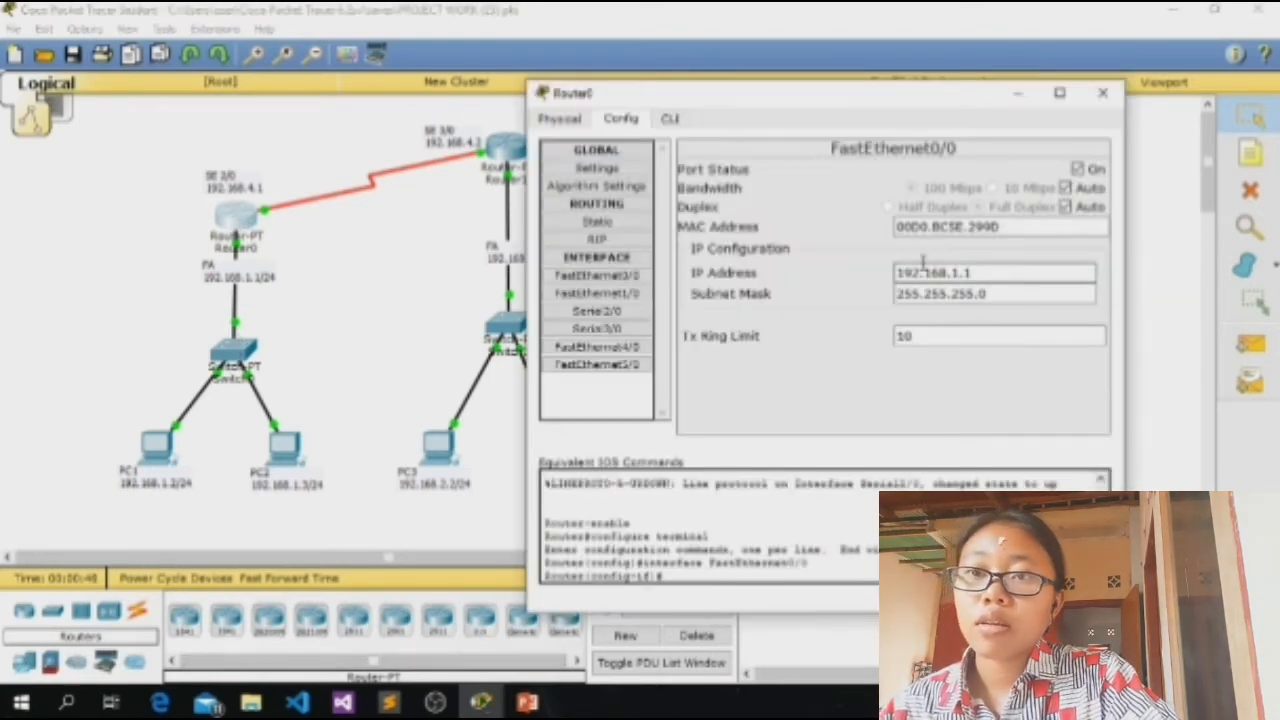
triple_click(985, 273)
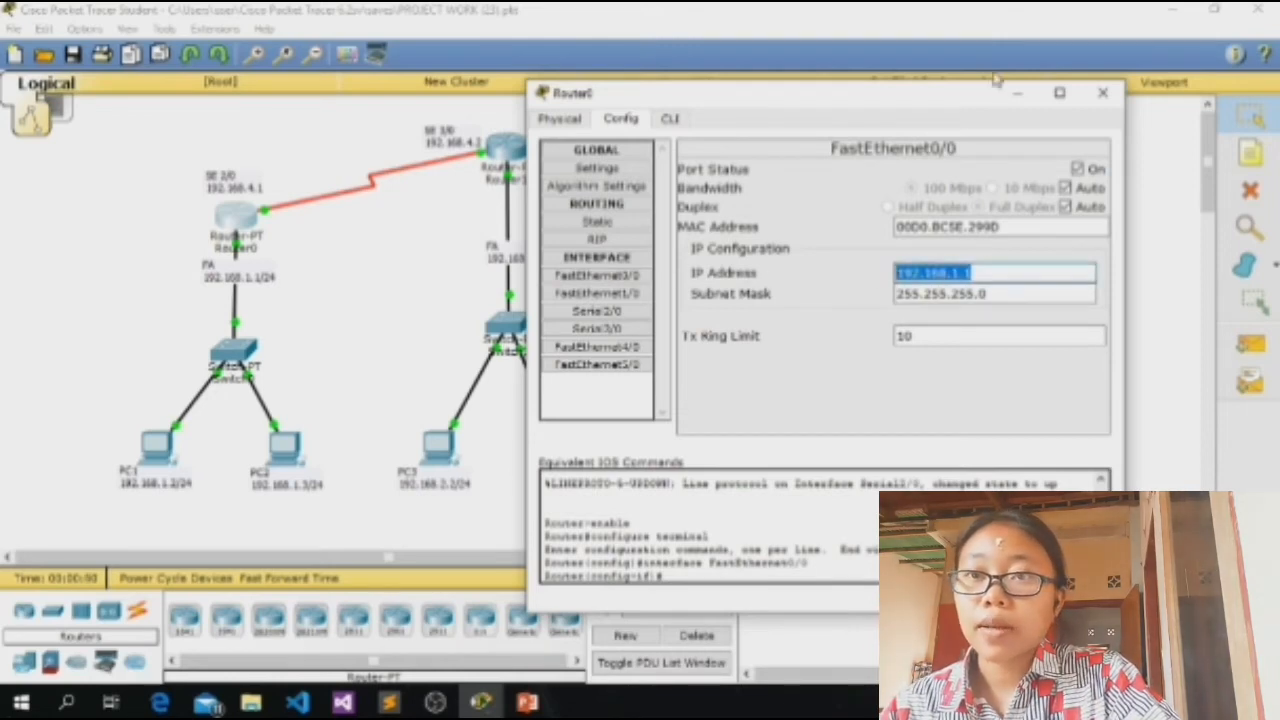
click(1078, 169)
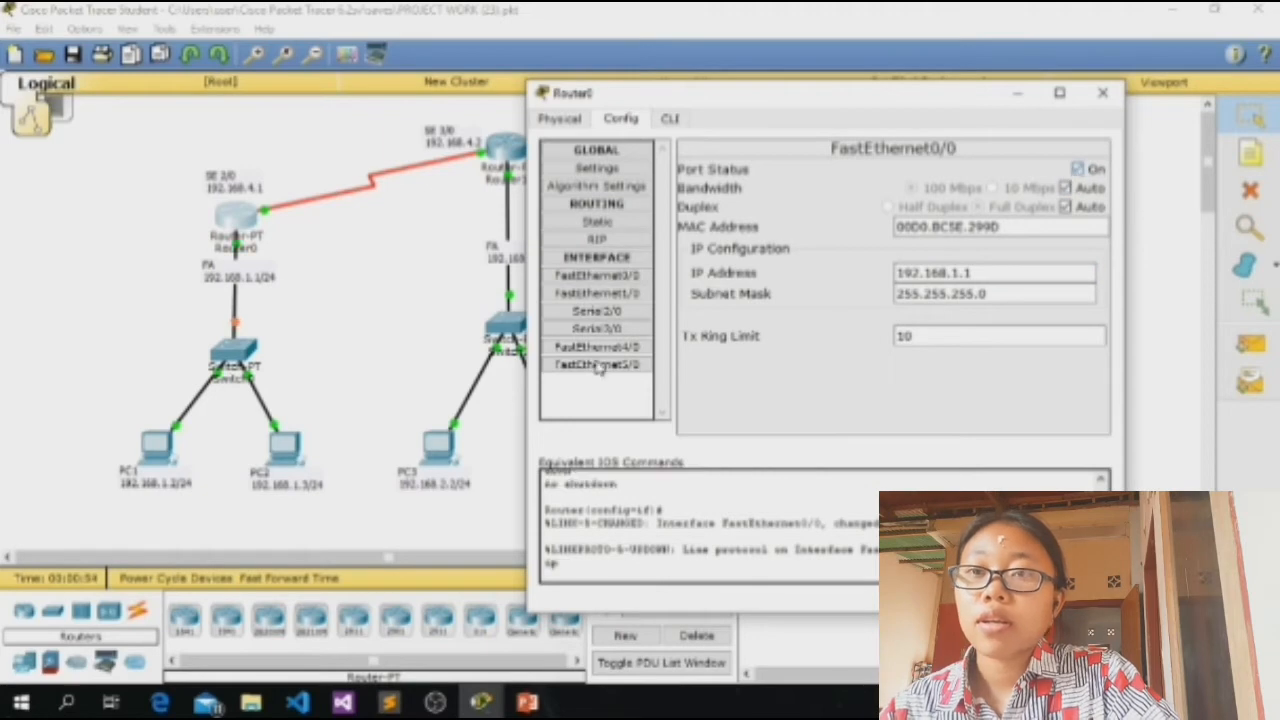
Step: Close Router0's settings, check the router addresses on the Konfigurasi Router slide in PowerPoint, and return to Packet Tracer
click(1102, 92)
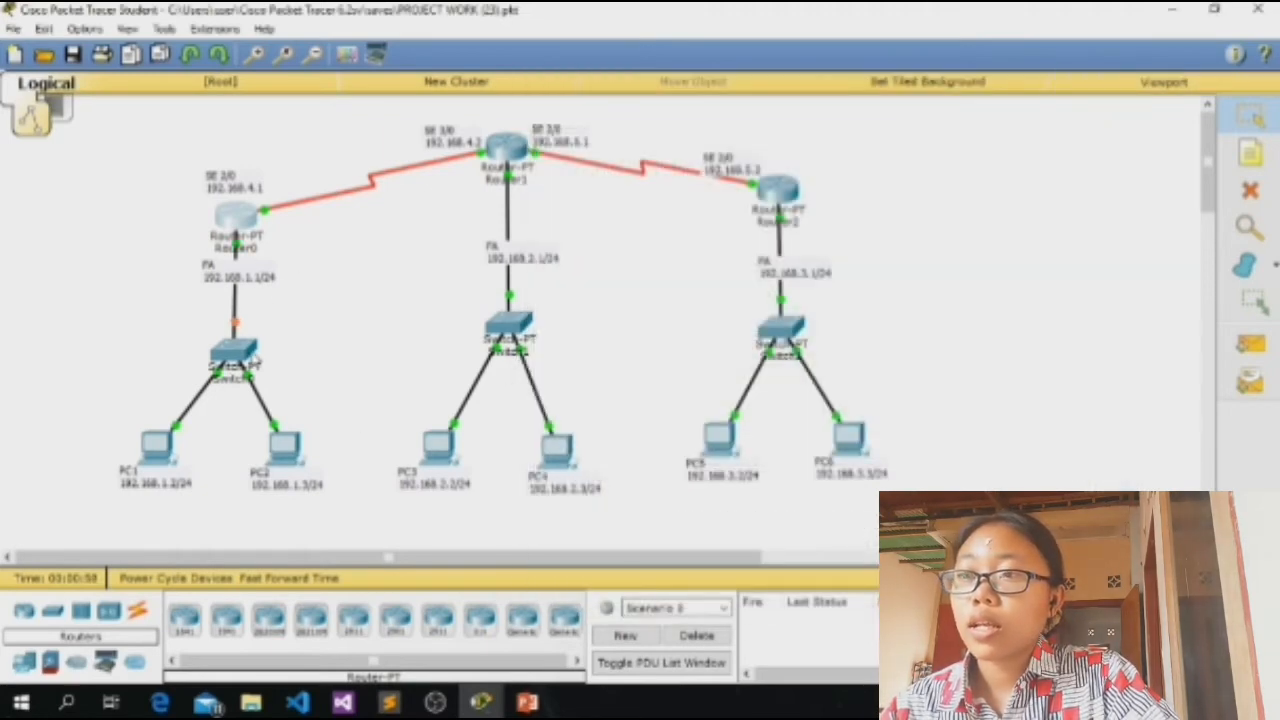
click(527, 703)
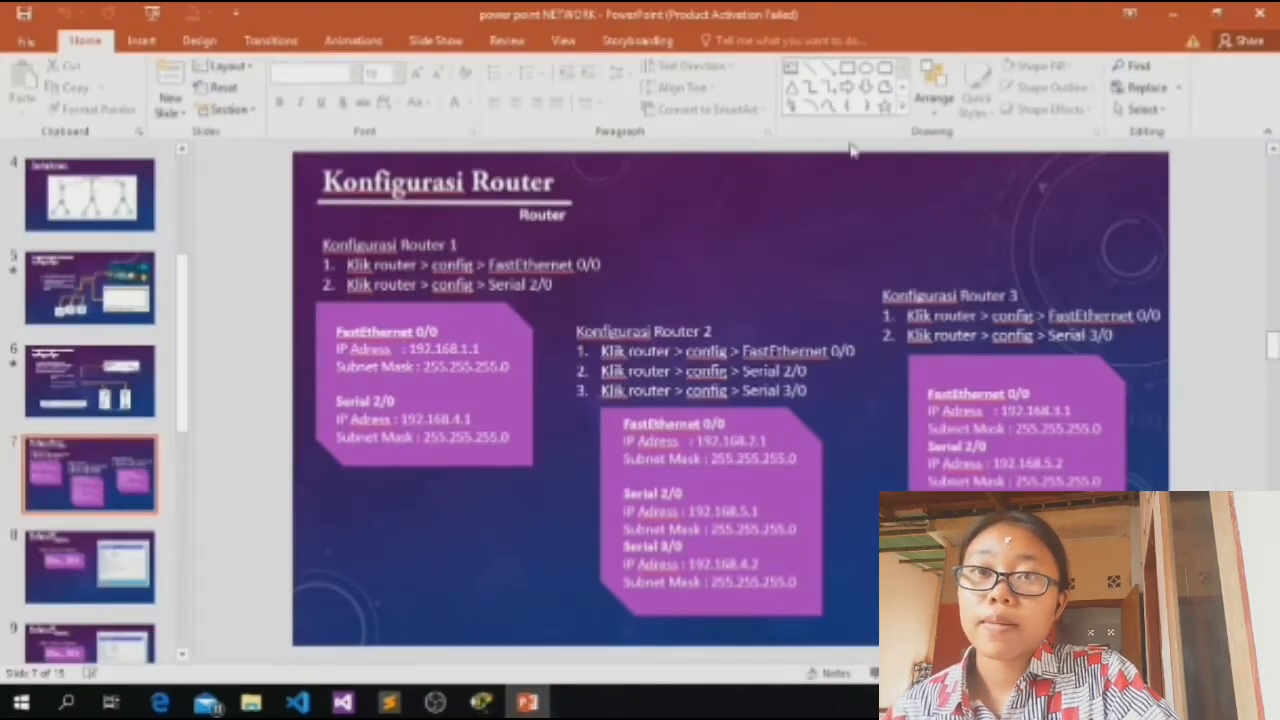
click(1173, 14)
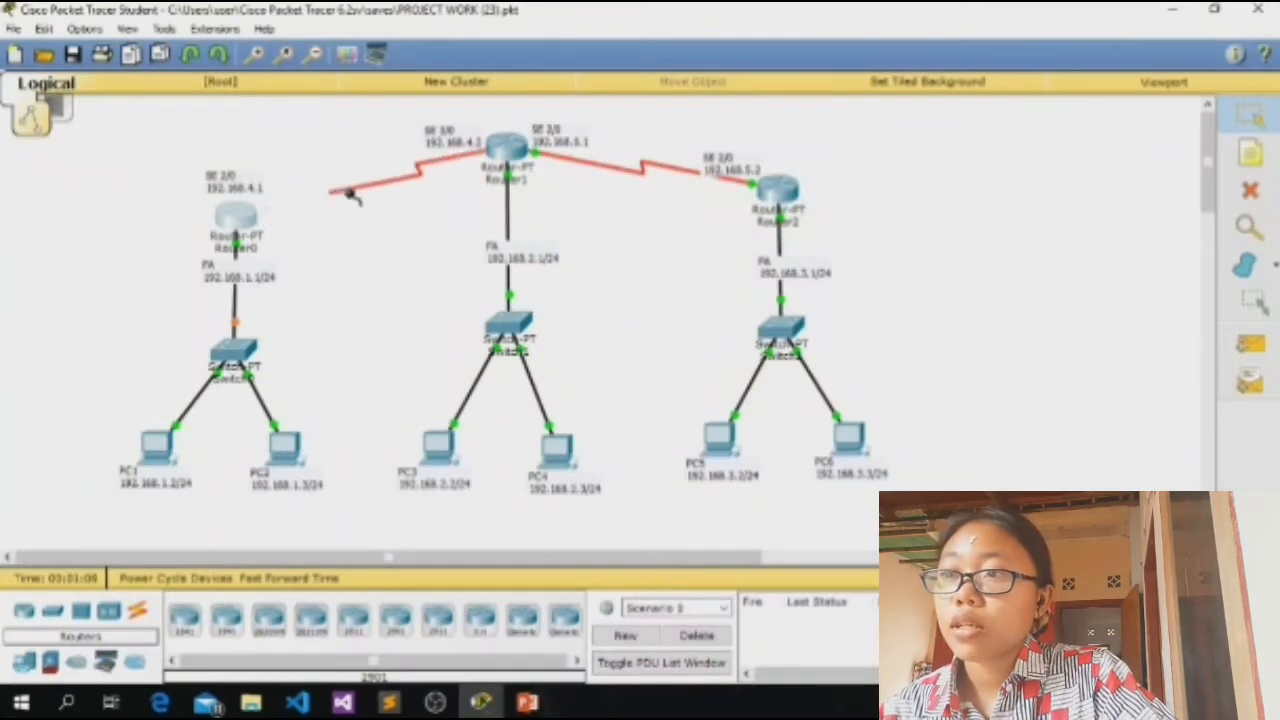
Step: Reconnect the loose end of the serial link from Router1 to Router0's Serial2/0 port
click(238, 212)
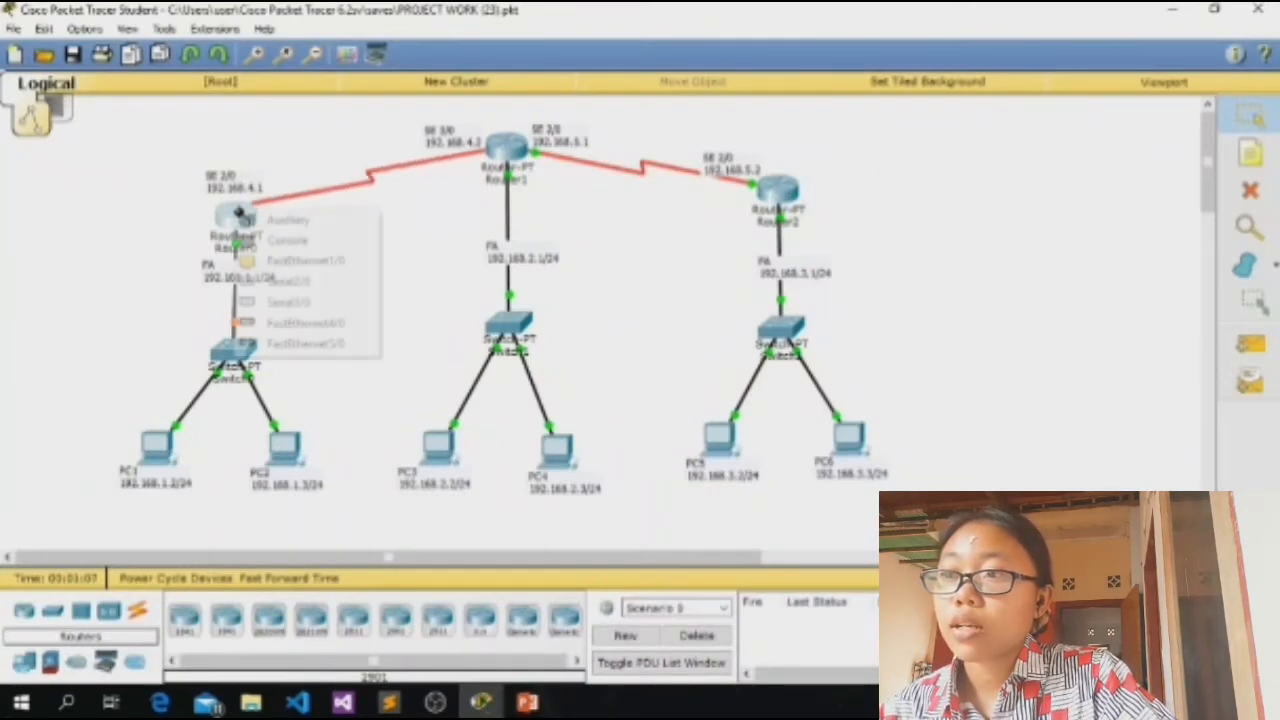
click(282, 261)
click(762, 305)
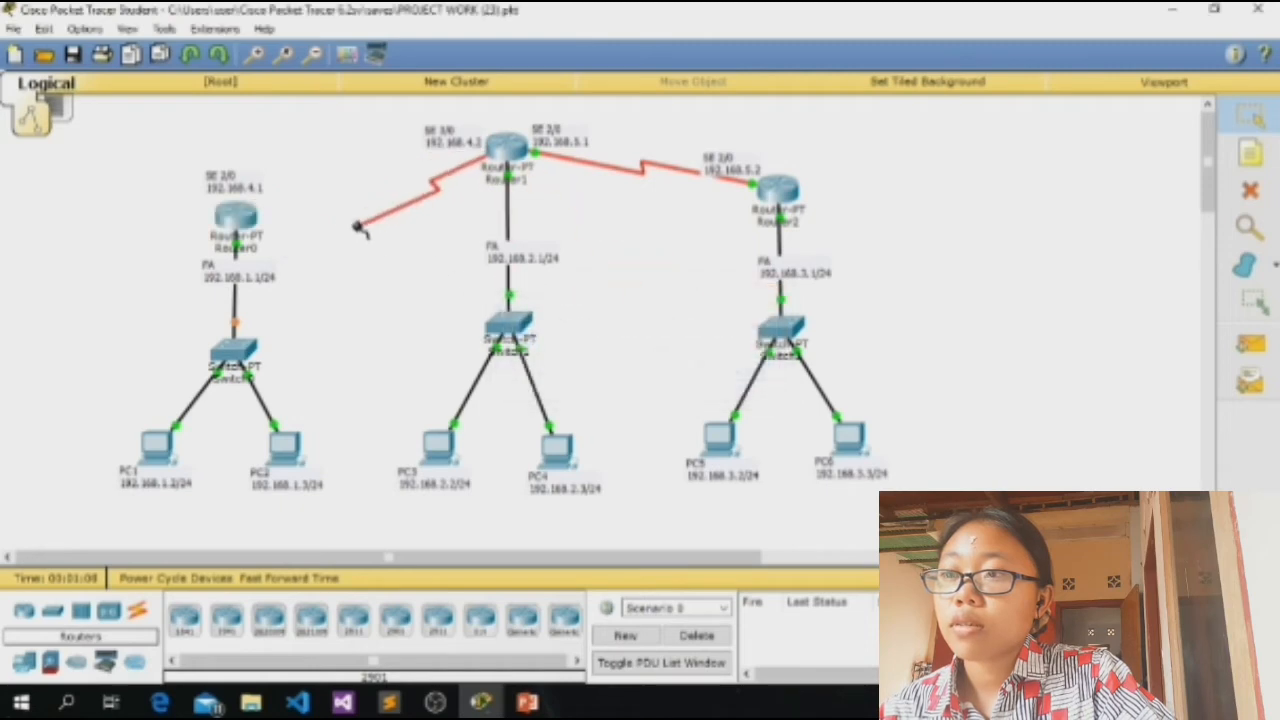
click(238, 212)
click(297, 283)
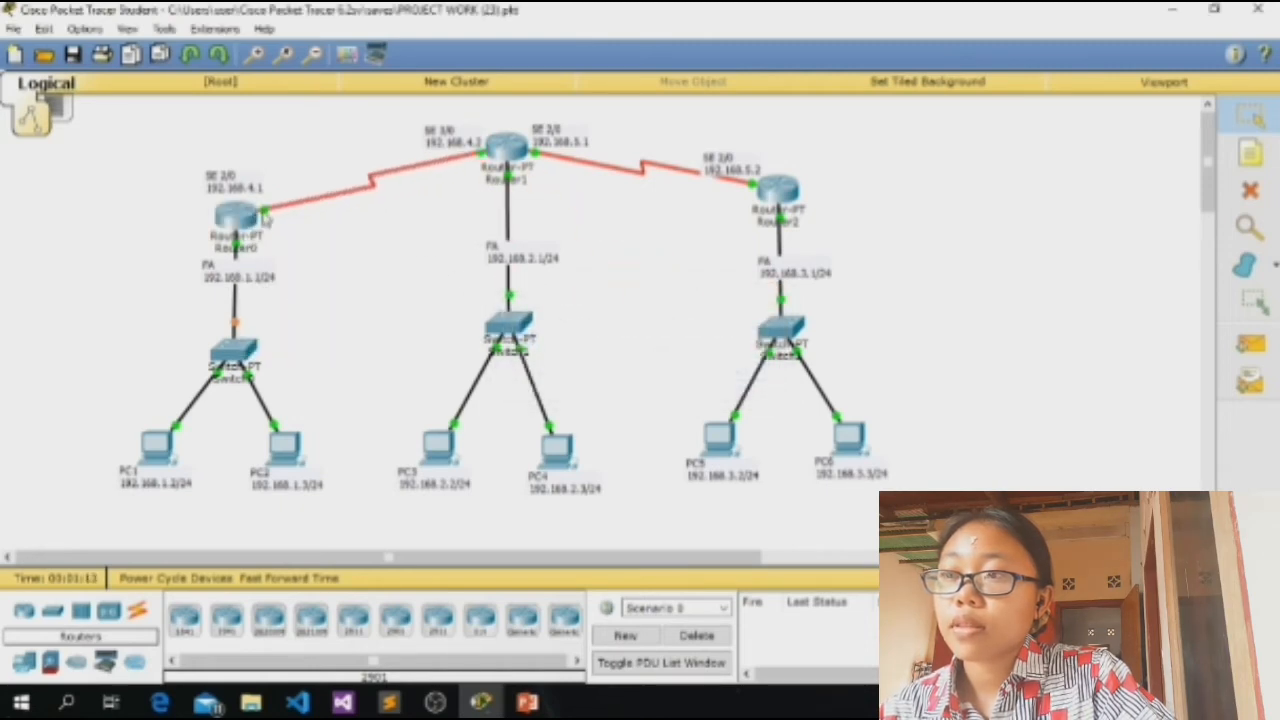
Step: Review the Serial2/0 interface settings of Router0, highlighting its IP address and subnet mask
click(240, 218)
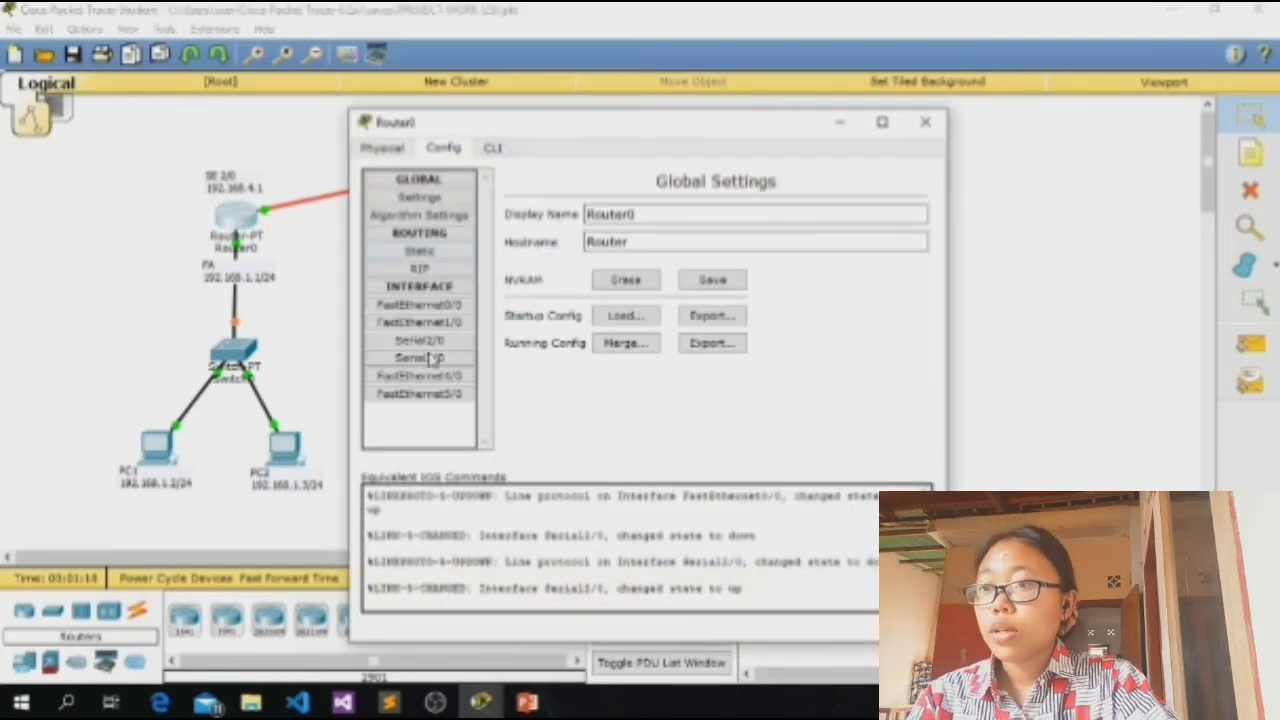
click(430, 342)
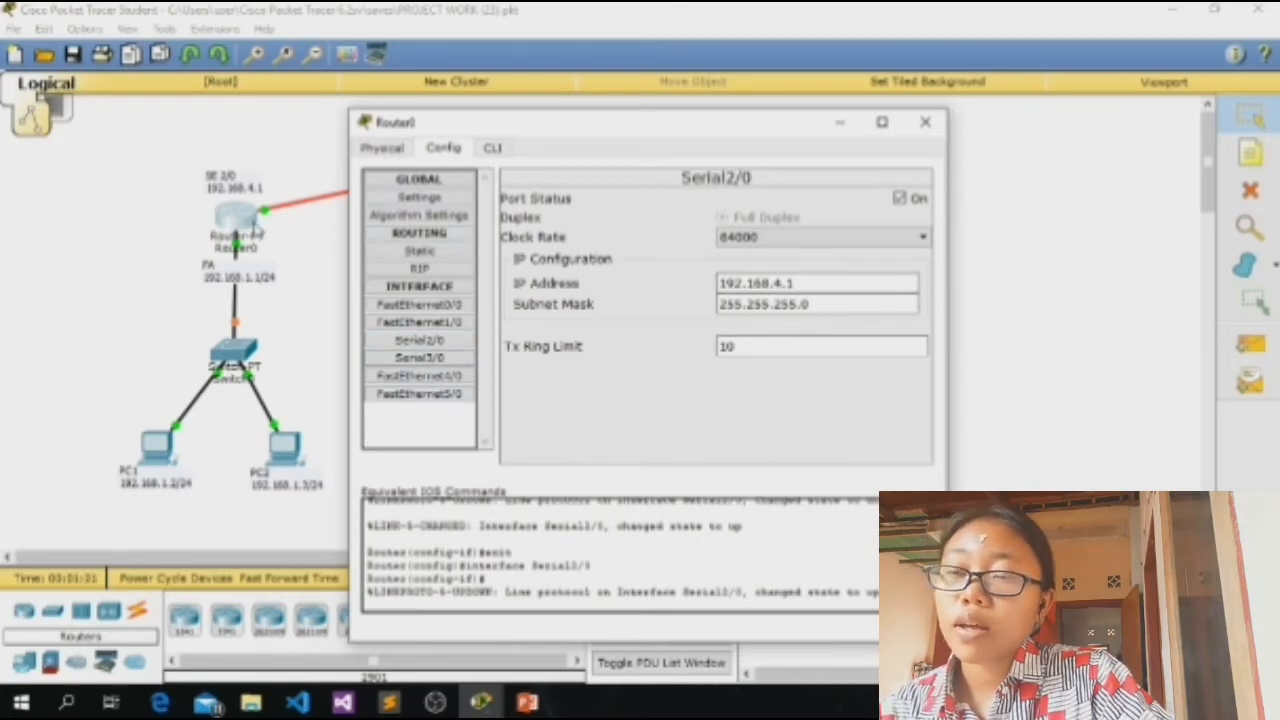
click(924, 122)
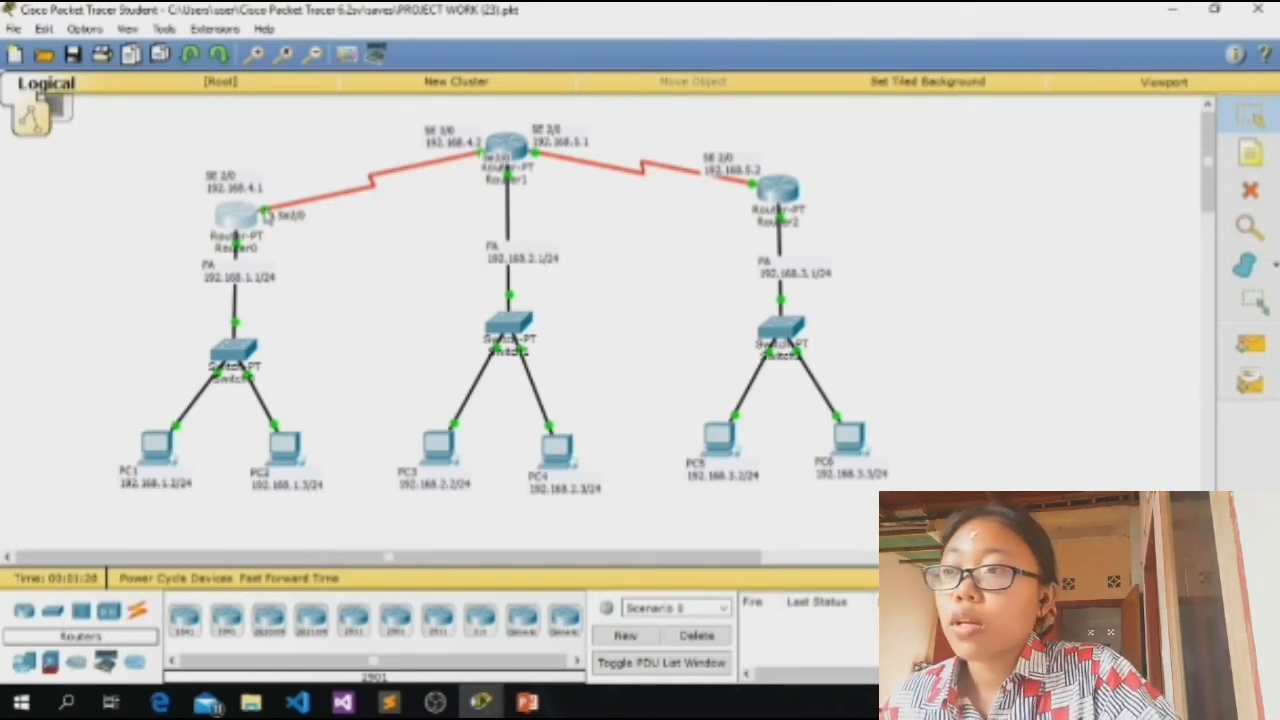
click(245, 222)
click(420, 340)
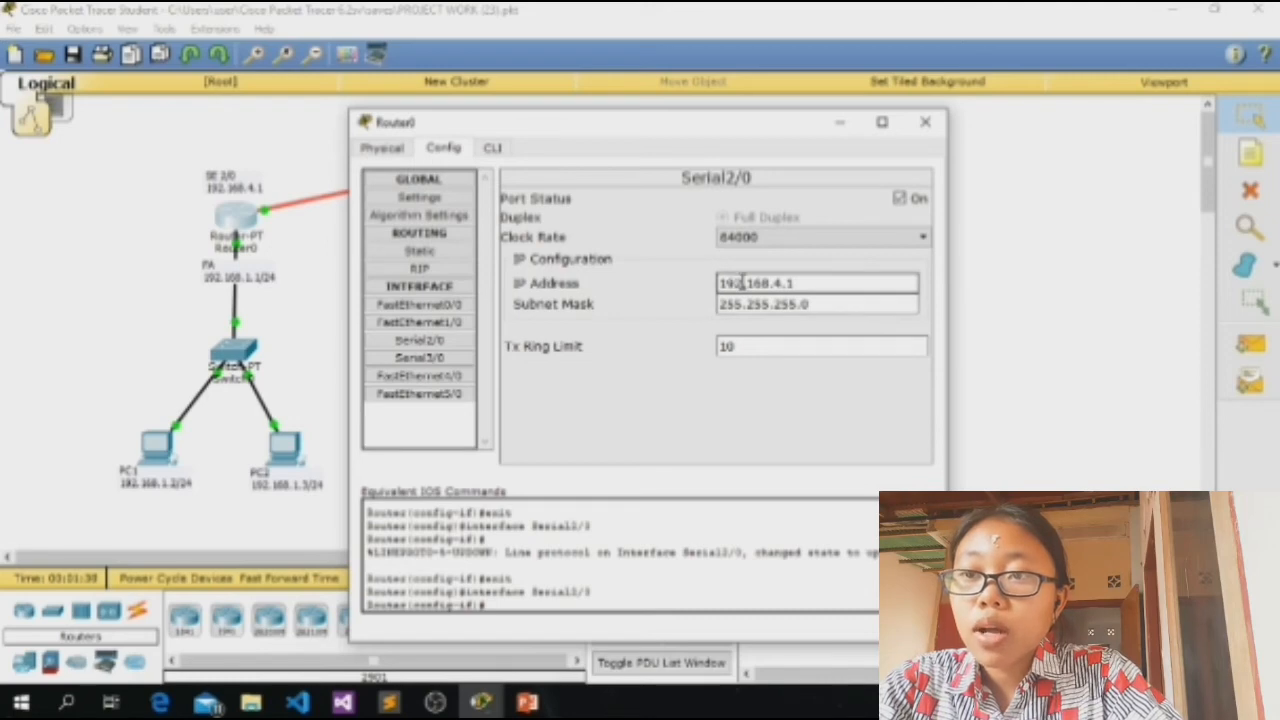
drag(771, 283, 811, 271)
click(891, 283)
drag(864, 303, 481, 312)
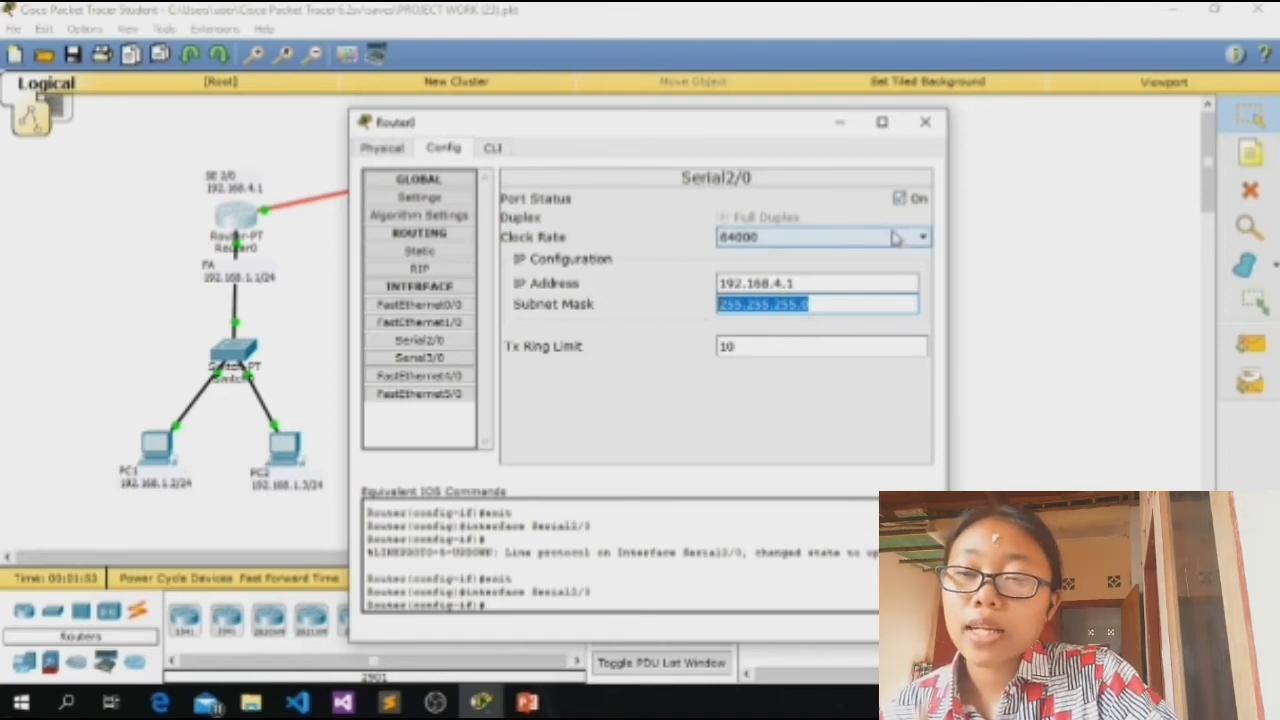
click(922, 124)
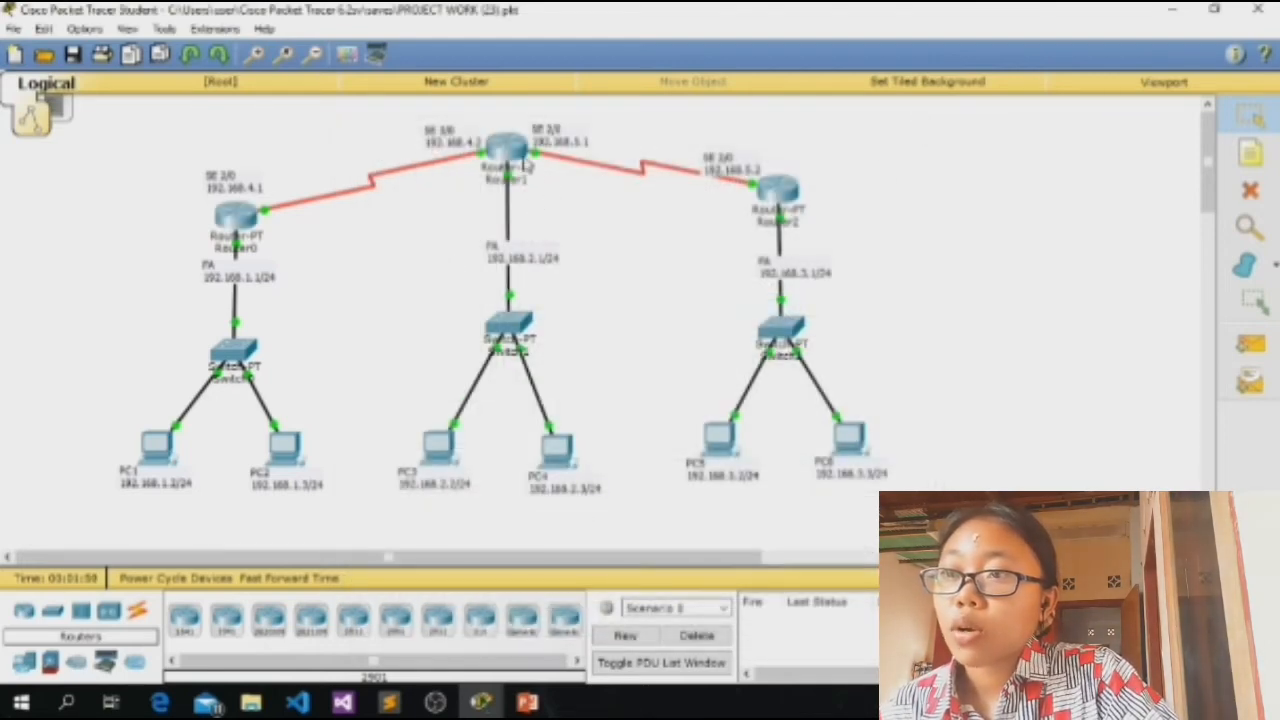
Step: Look through Router1's configuration for FastEthernet0/0, FastEthernet1/0, Serial2/0 and Serial3/0
click(522, 158)
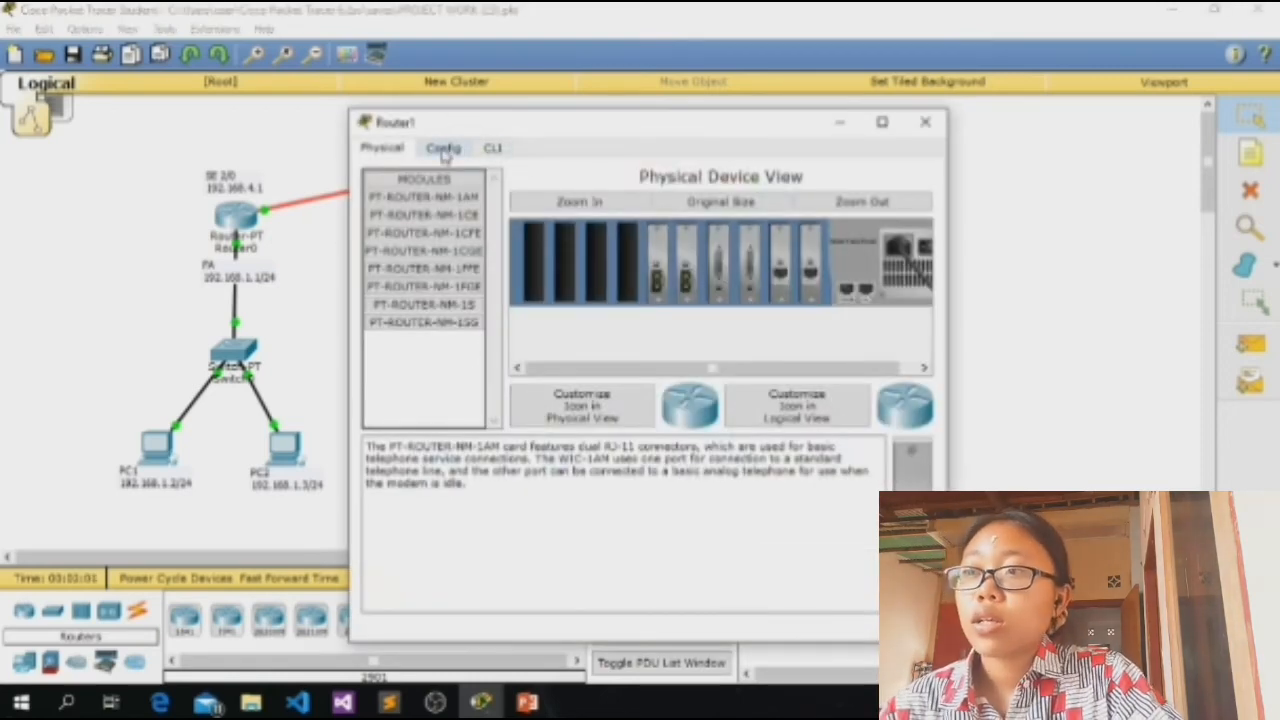
click(443, 148)
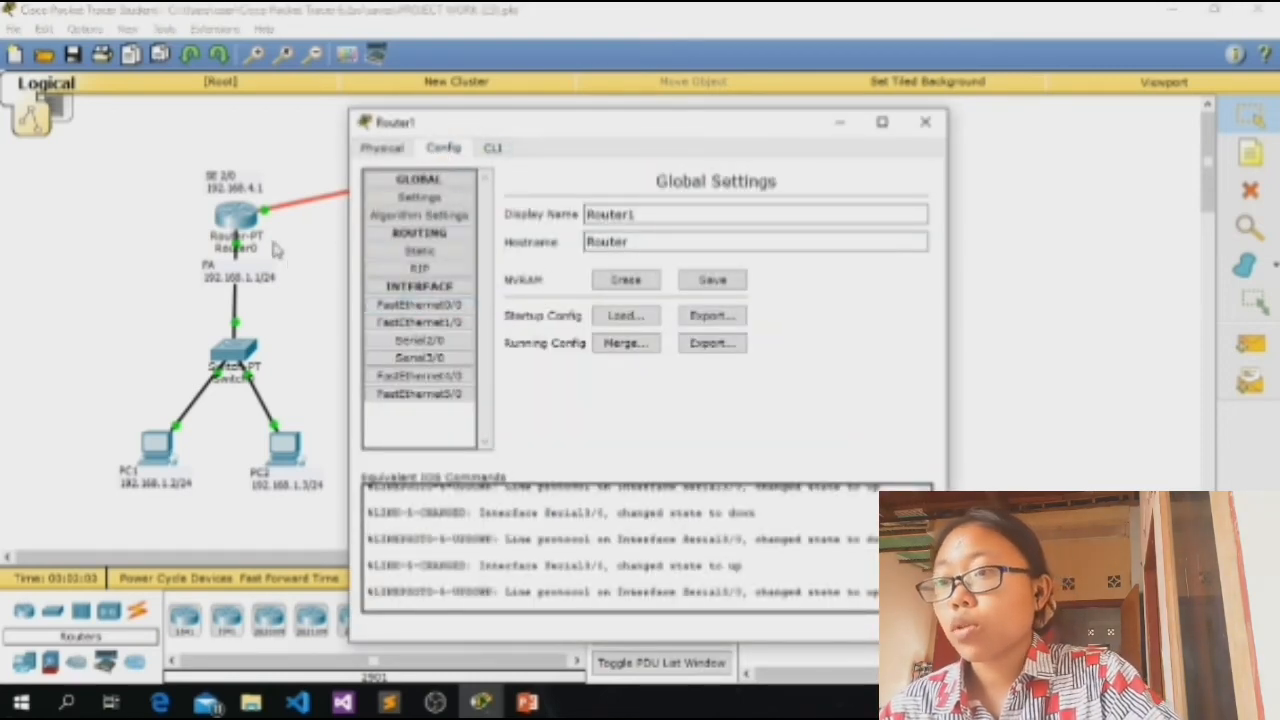
click(420, 304)
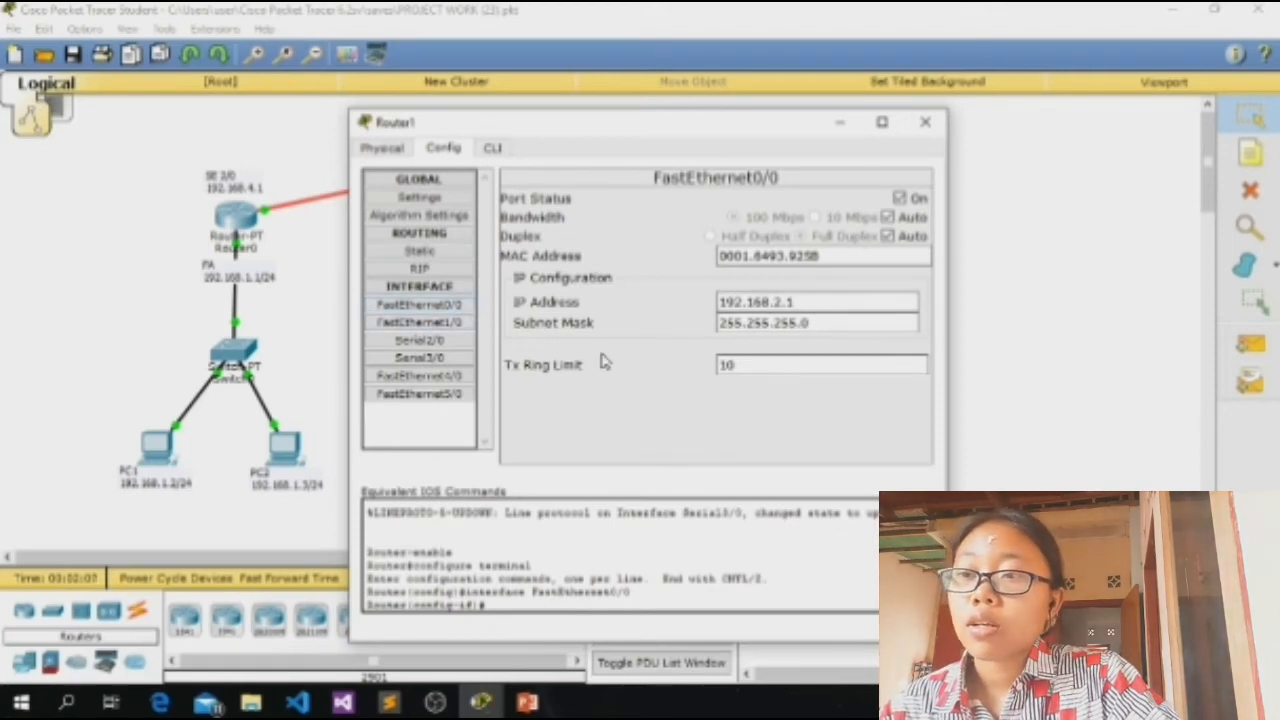
click(420, 322)
click(420, 340)
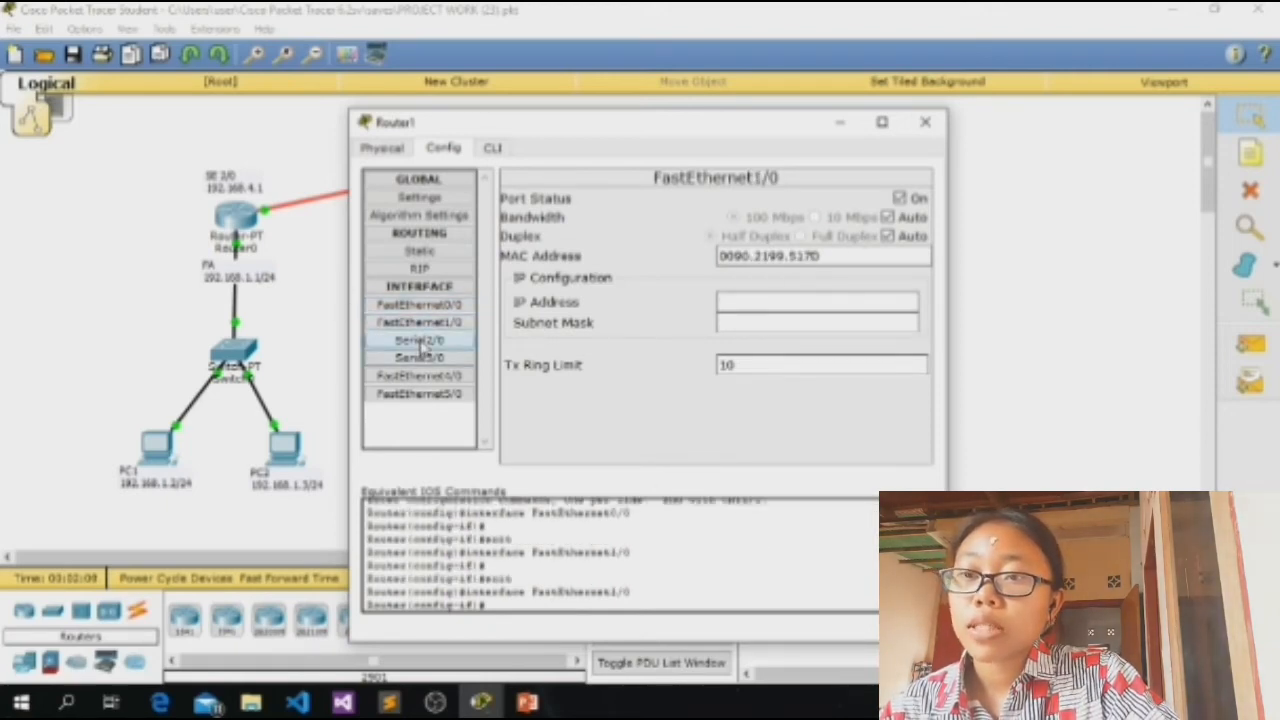
click(425, 358)
click(925, 121)
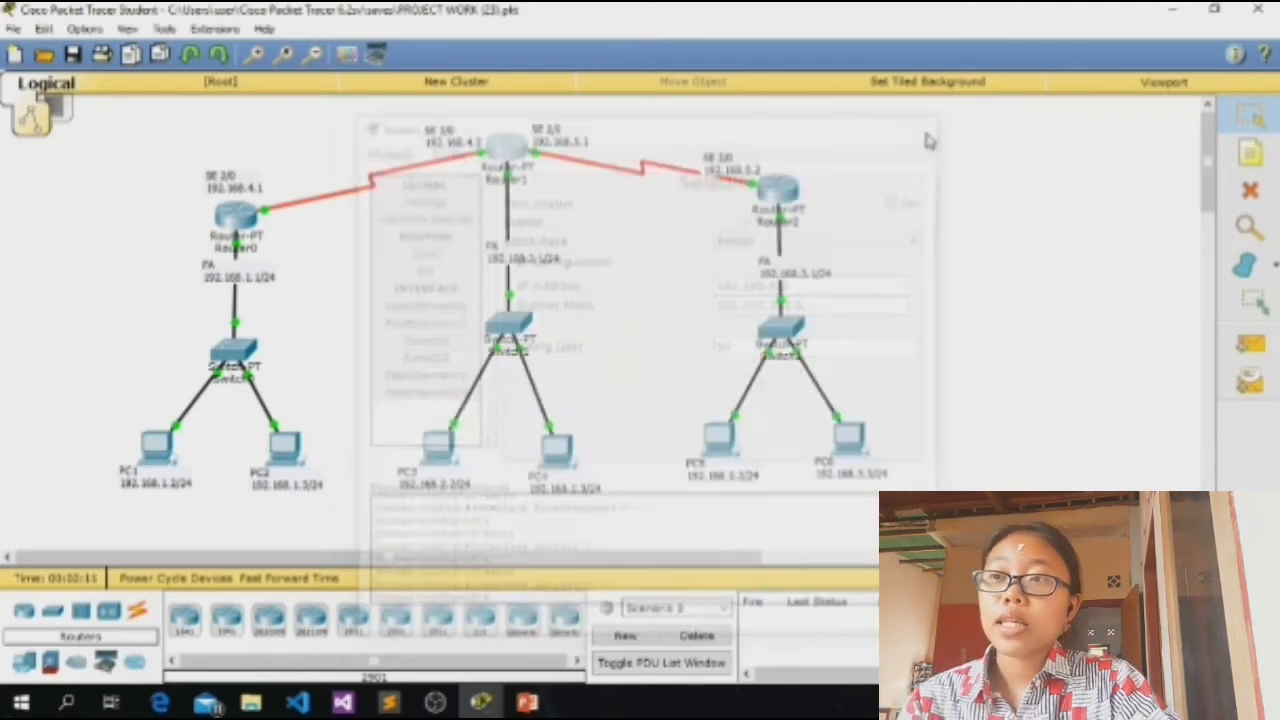
Step: Detach the Router1 end of the serial link to Router2 and reconnect it to Router1's Serial2/0 port
drag(476, 115, 534, 192)
click(566, 198)
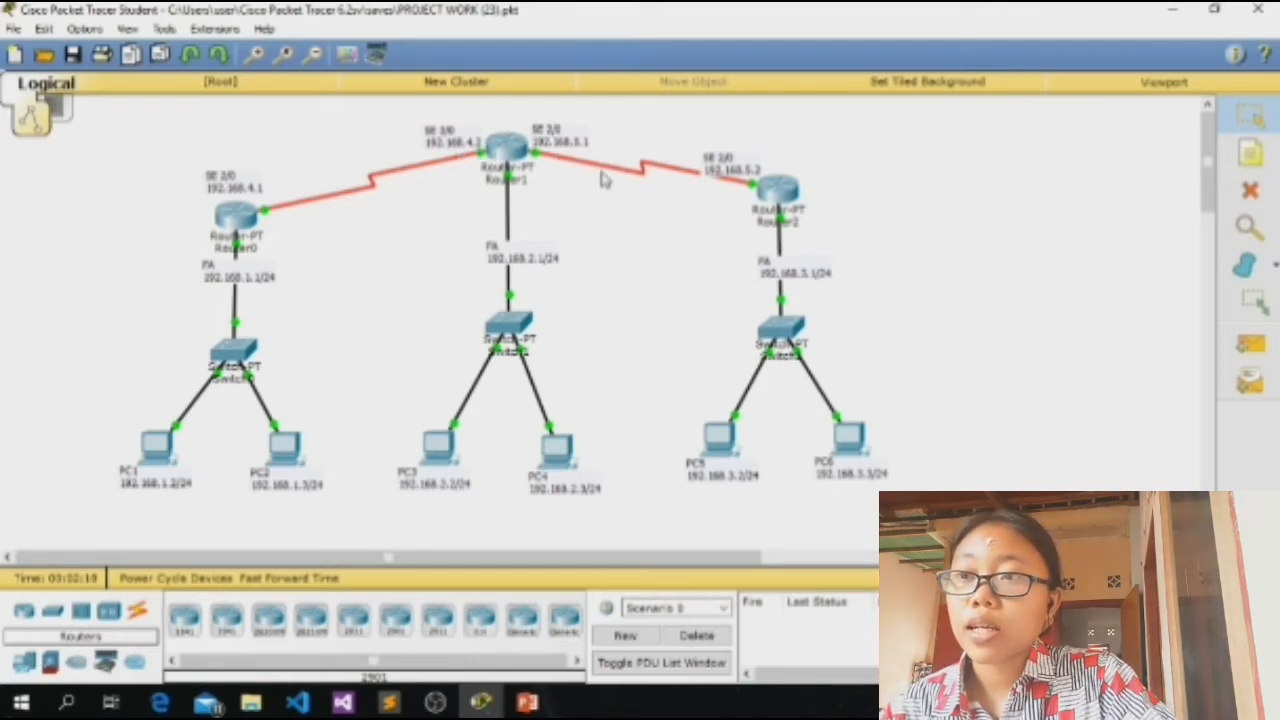
click(537, 157)
click(507, 148)
click(563, 217)
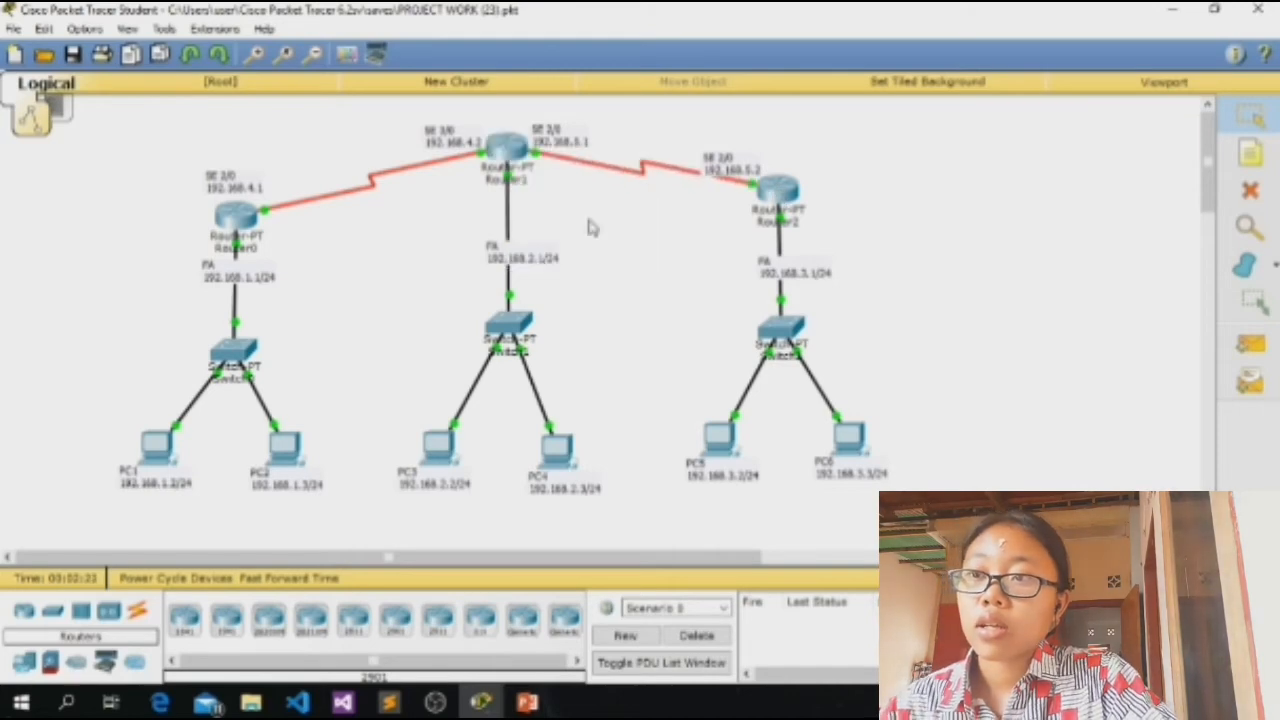
Step: Examine the IP address of Router1's FastEthernet0/0 interface with its configuration window placed beside the topology
click(507, 150)
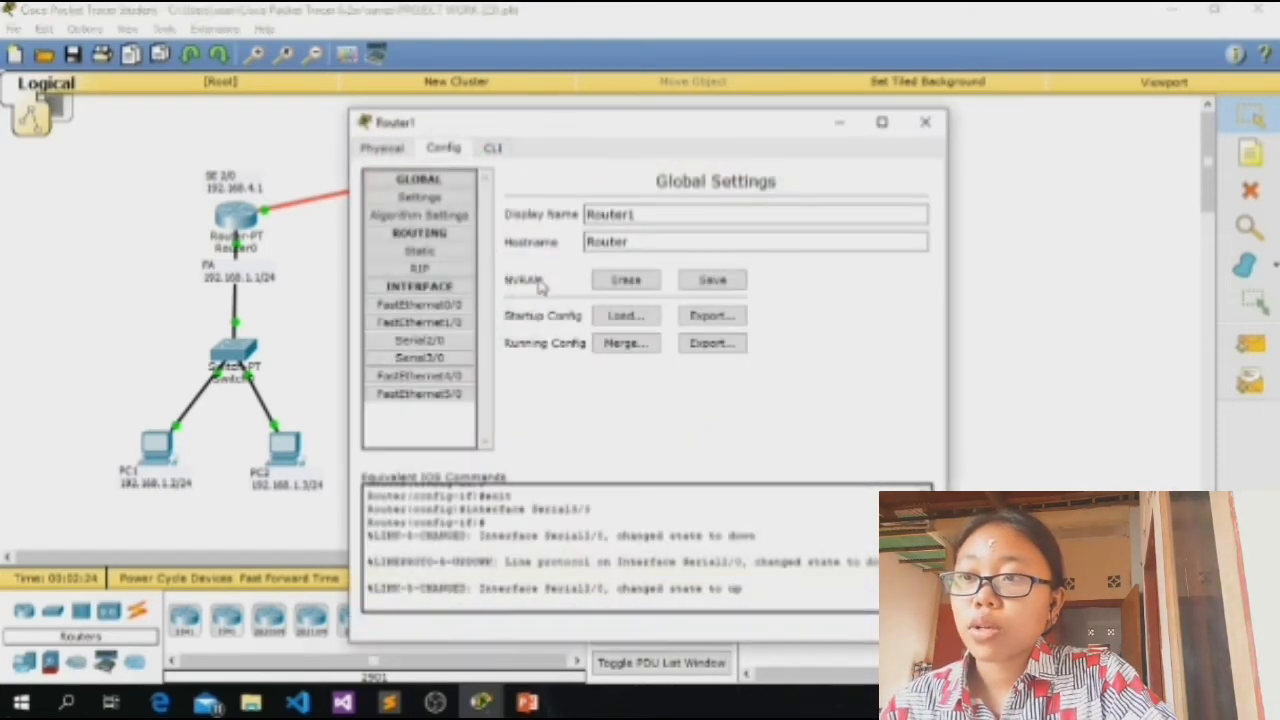
click(419, 304)
click(799, 302)
drag(799, 302, 666, 298)
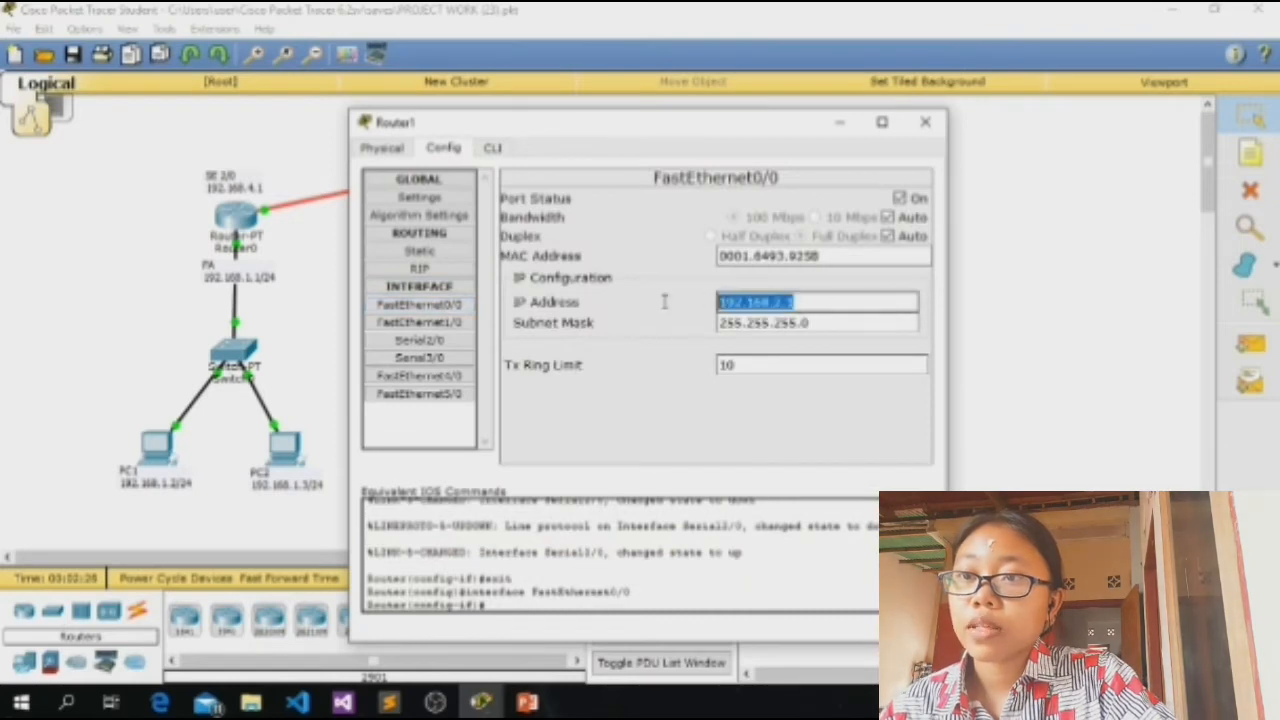
drag(637, 126, 871, 149)
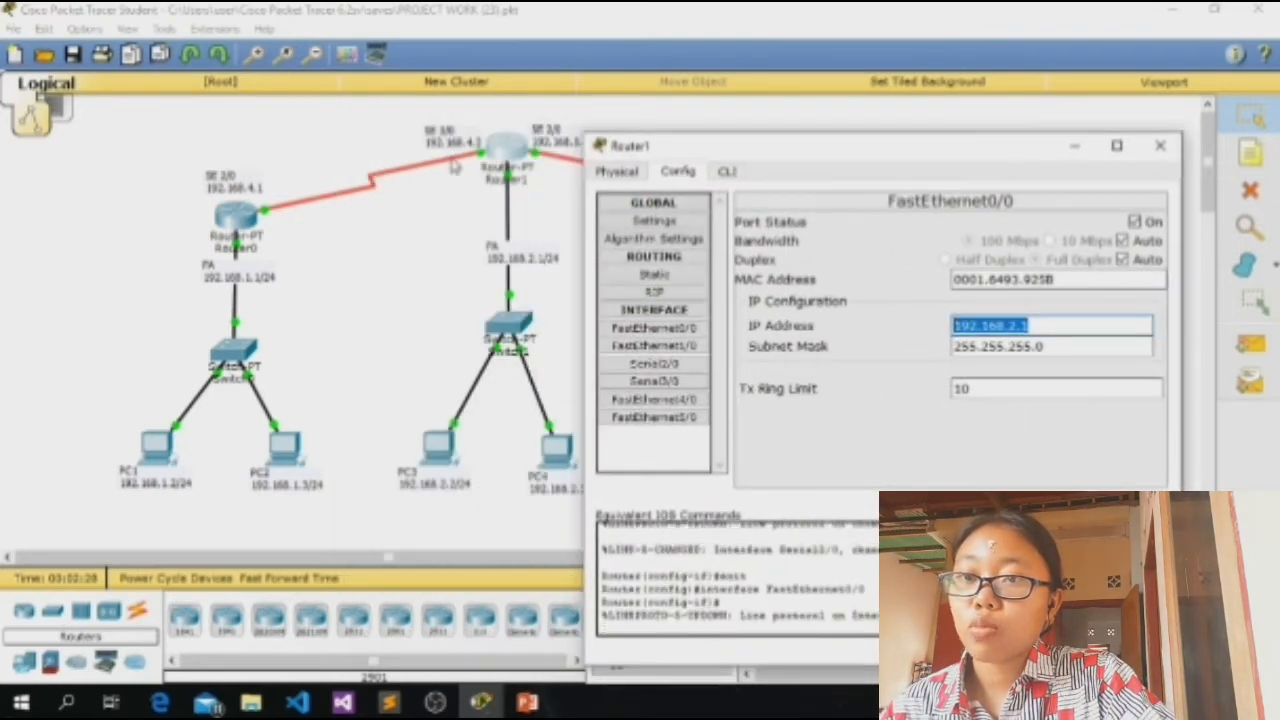
click(1048, 329)
drag(1048, 329, 883, 336)
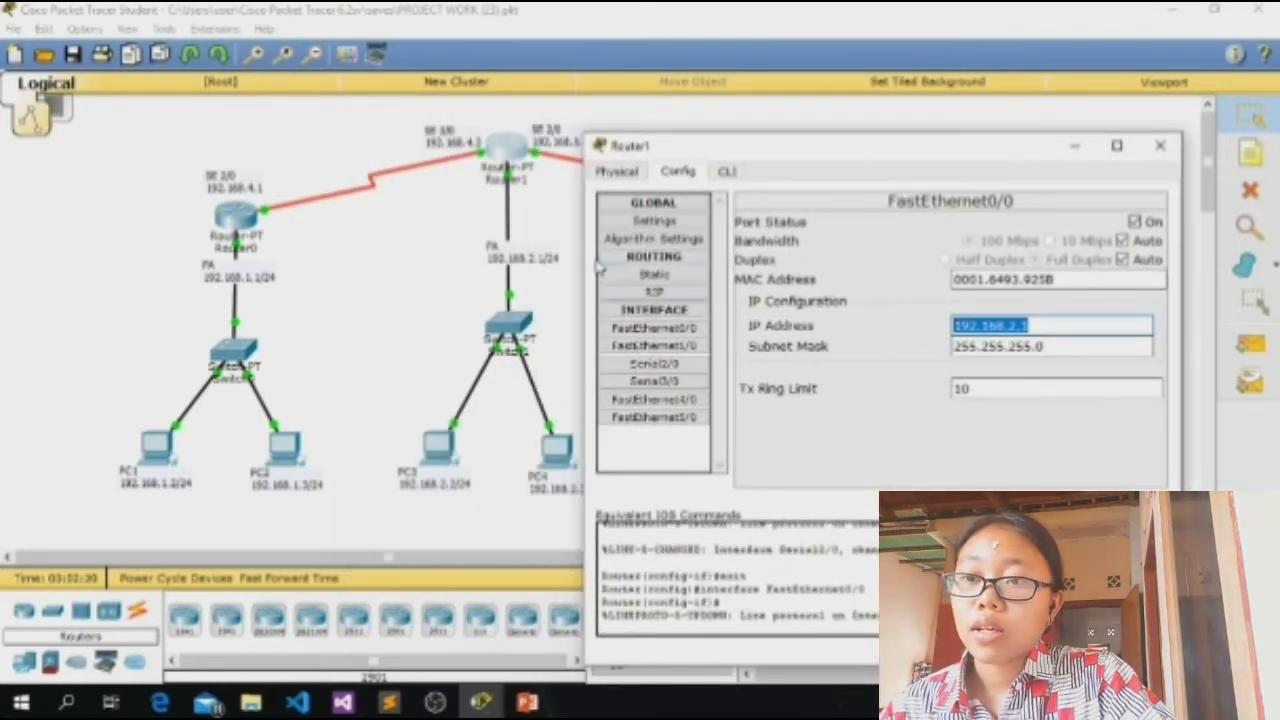
Step: Examine the IP addresses of Router1's Serial2/0 and Serial3/0 interfaces, close its configuration, and highlight Router2 in the topology
click(683, 365)
drag(1028, 307, 825, 322)
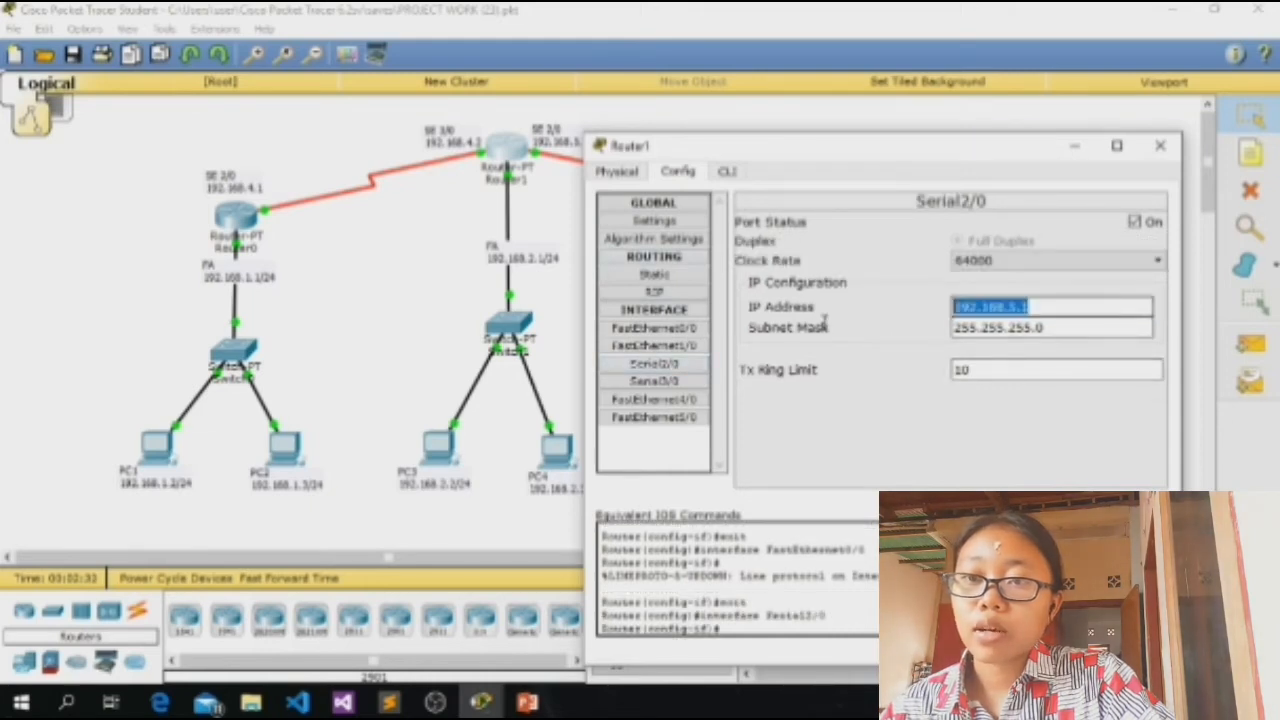
click(654, 381)
drag(1108, 308, 845, 320)
click(1160, 145)
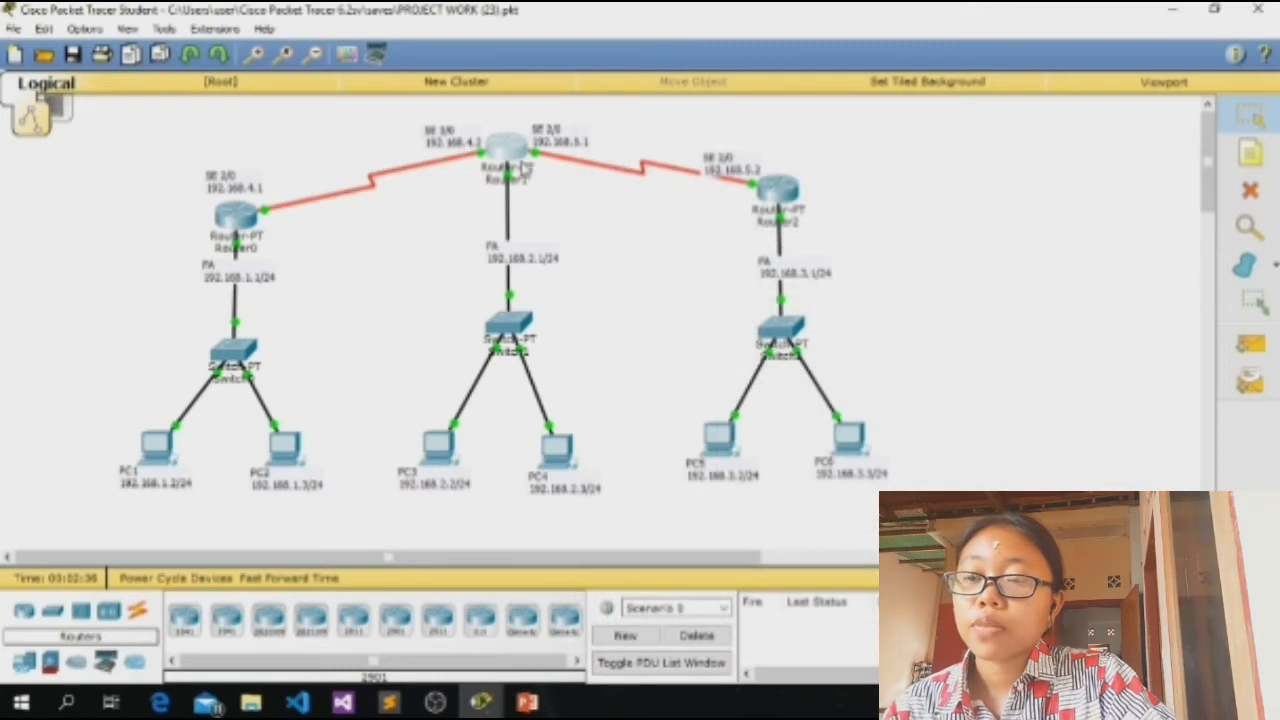
drag(750, 140, 800, 205)
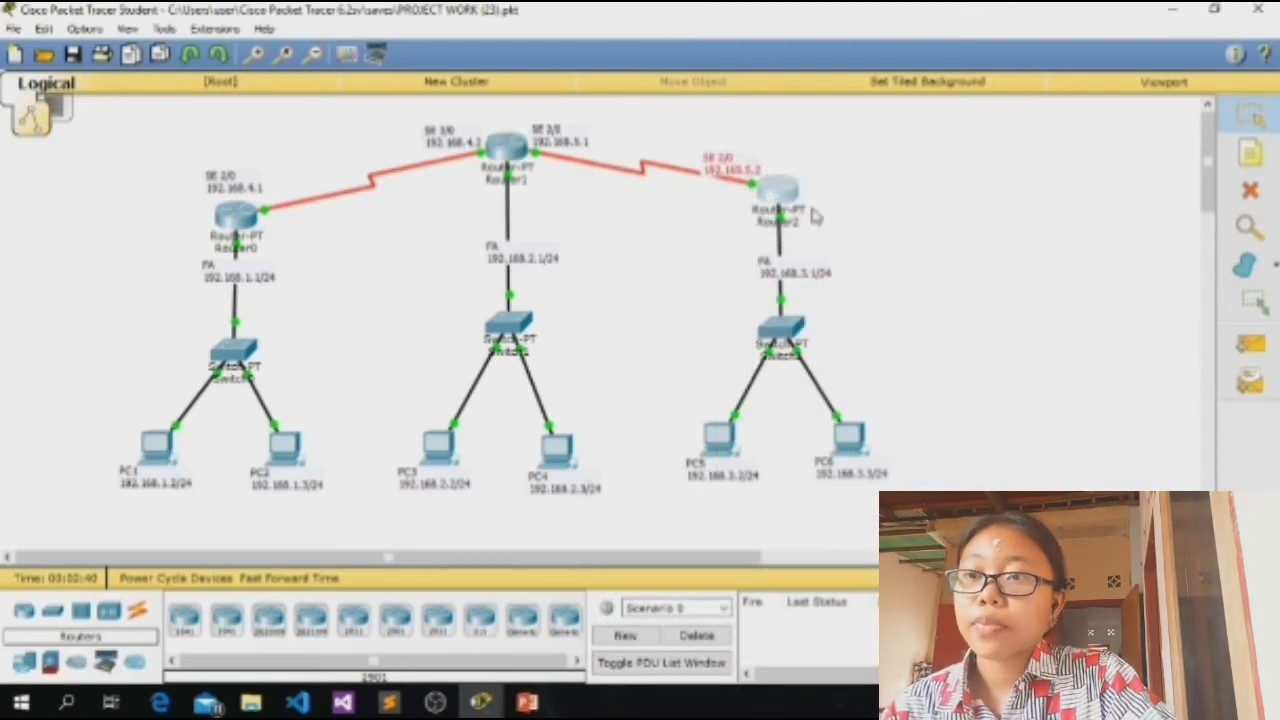
Step: Switch to PowerPoint to read the Konfigurasi PC slide and return to the network topology in Packet Tracer
click(529, 697)
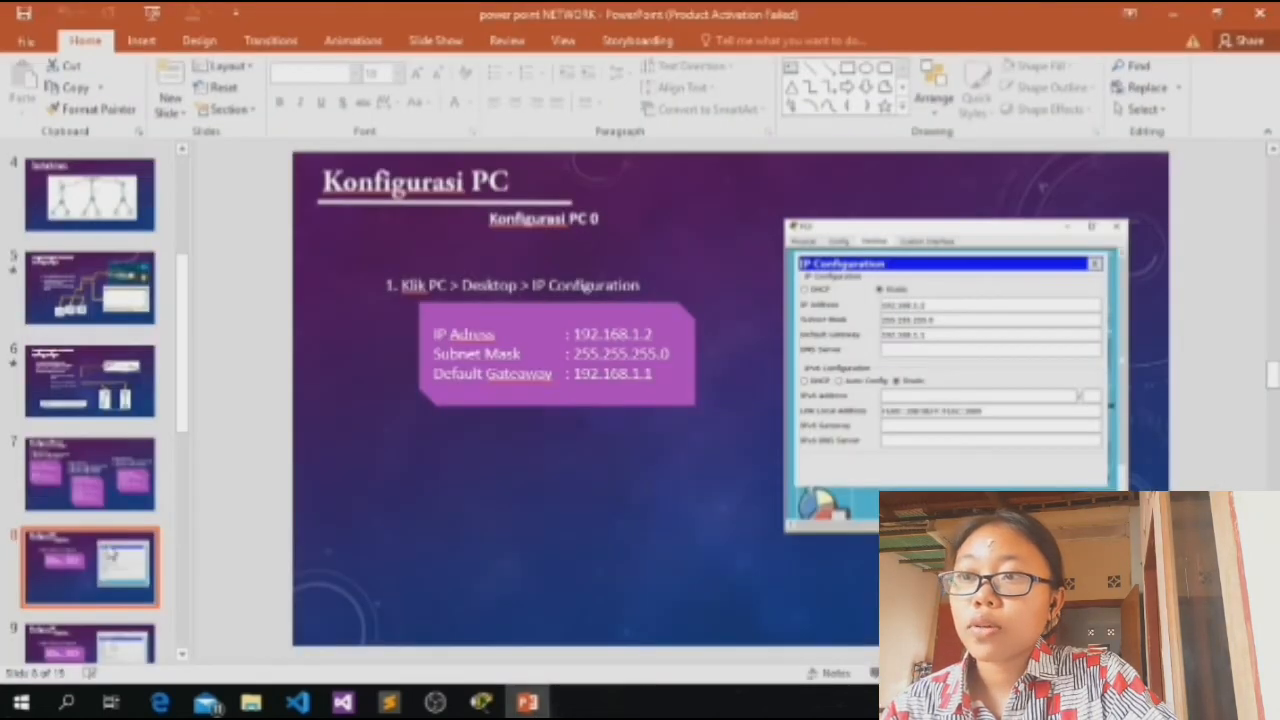
scroll(110, 553, down, 1)
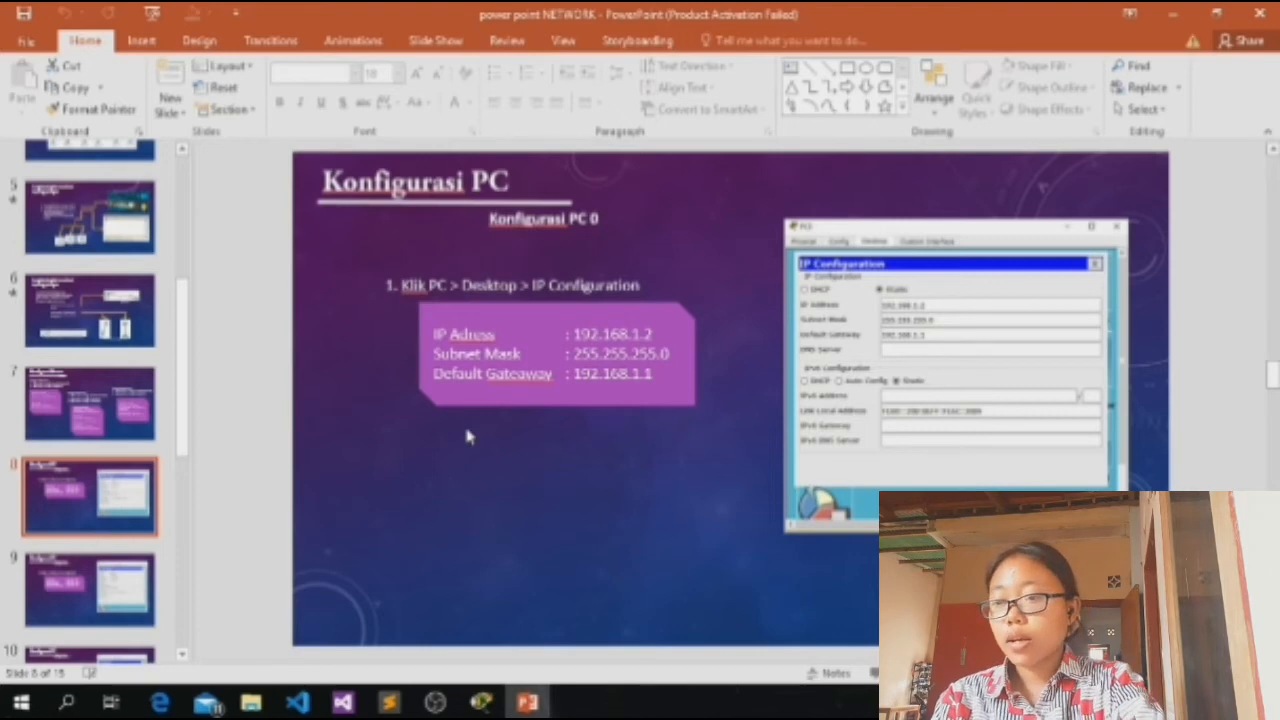
click(481, 702)
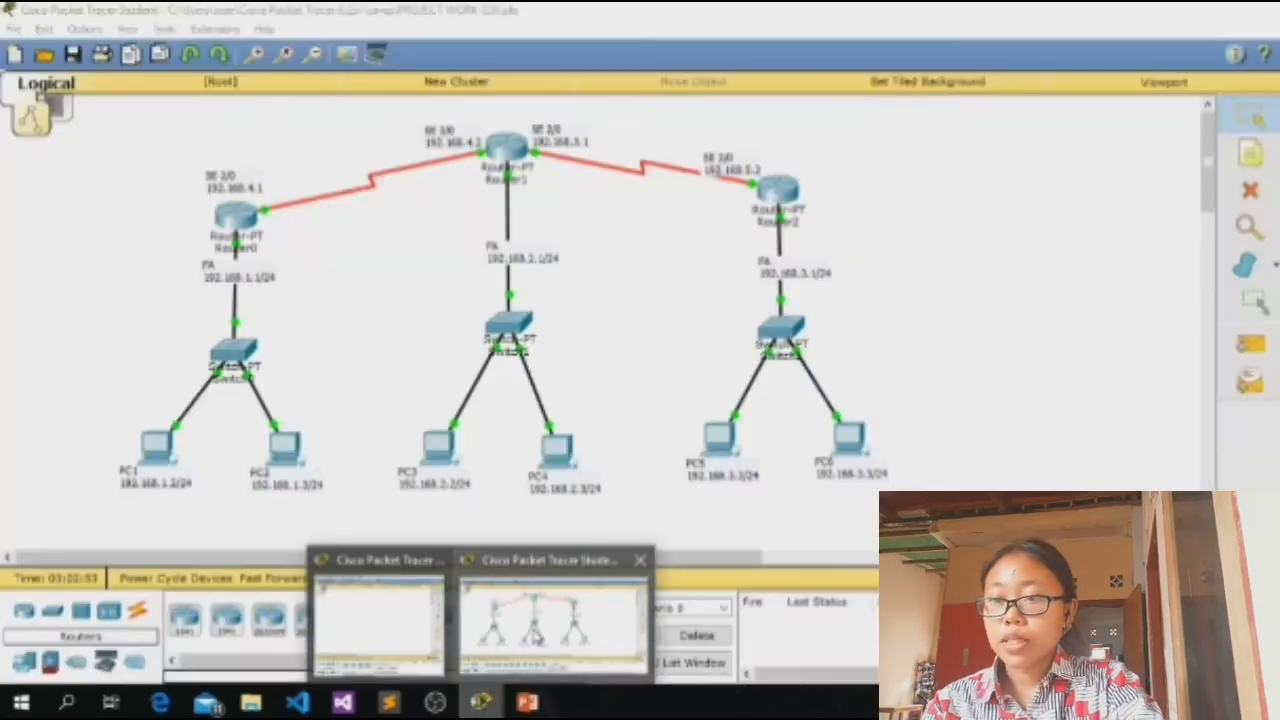
click(533, 636)
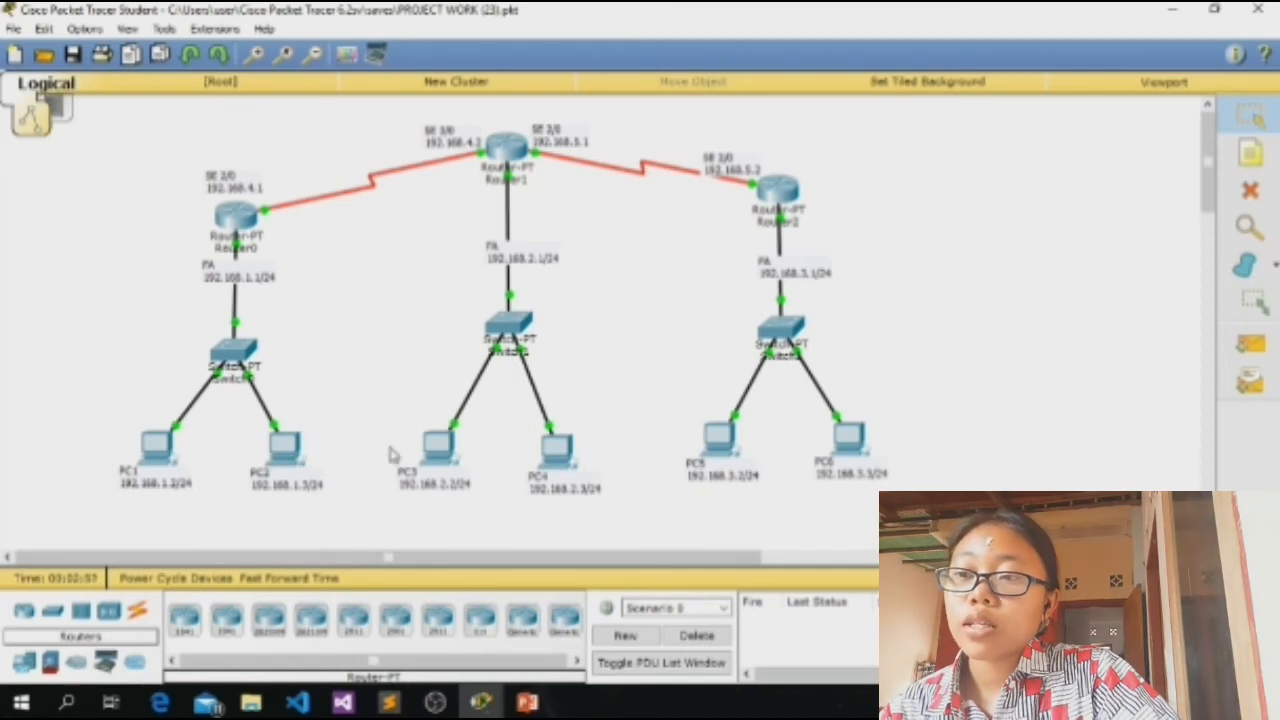
mouse_move(845, 438)
mouse_down()
mouse_move(867, 477)
mouse_move(836, 431)
mouse_move(834, 448)
mouse_up()
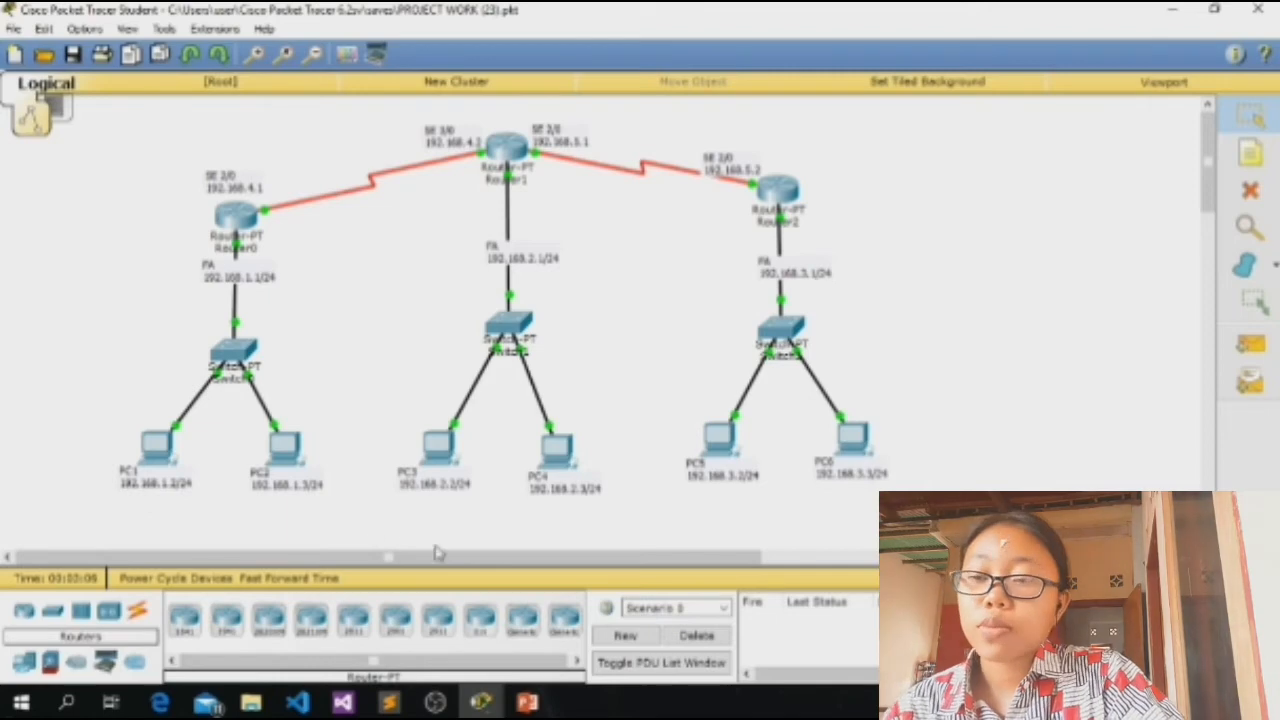
click(527, 703)
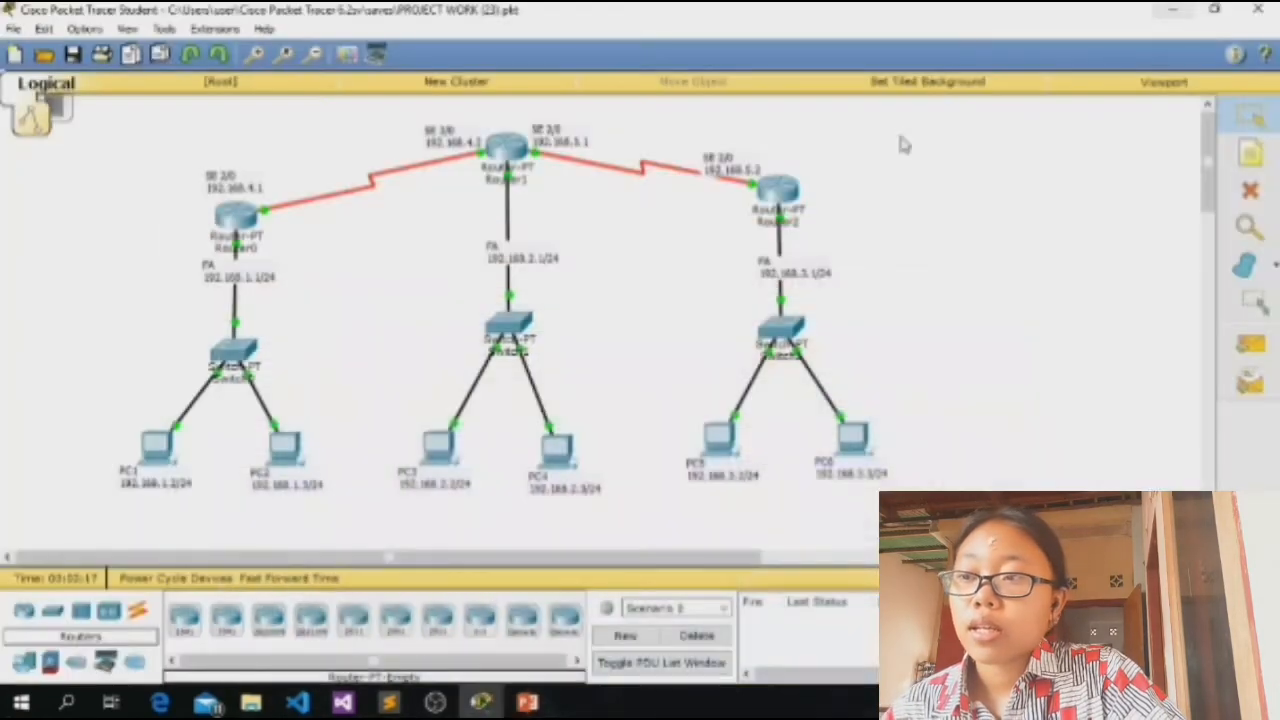
click(1172, 14)
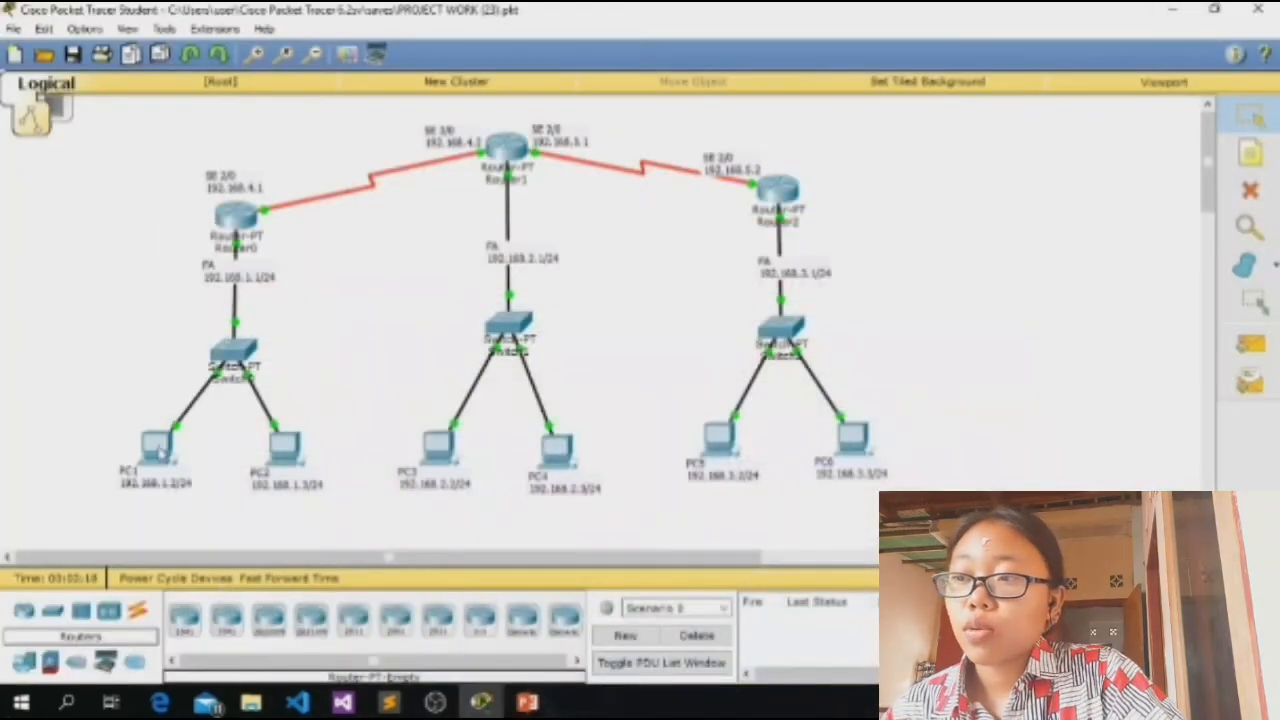
drag(98, 478, 191, 489)
click(177, 483)
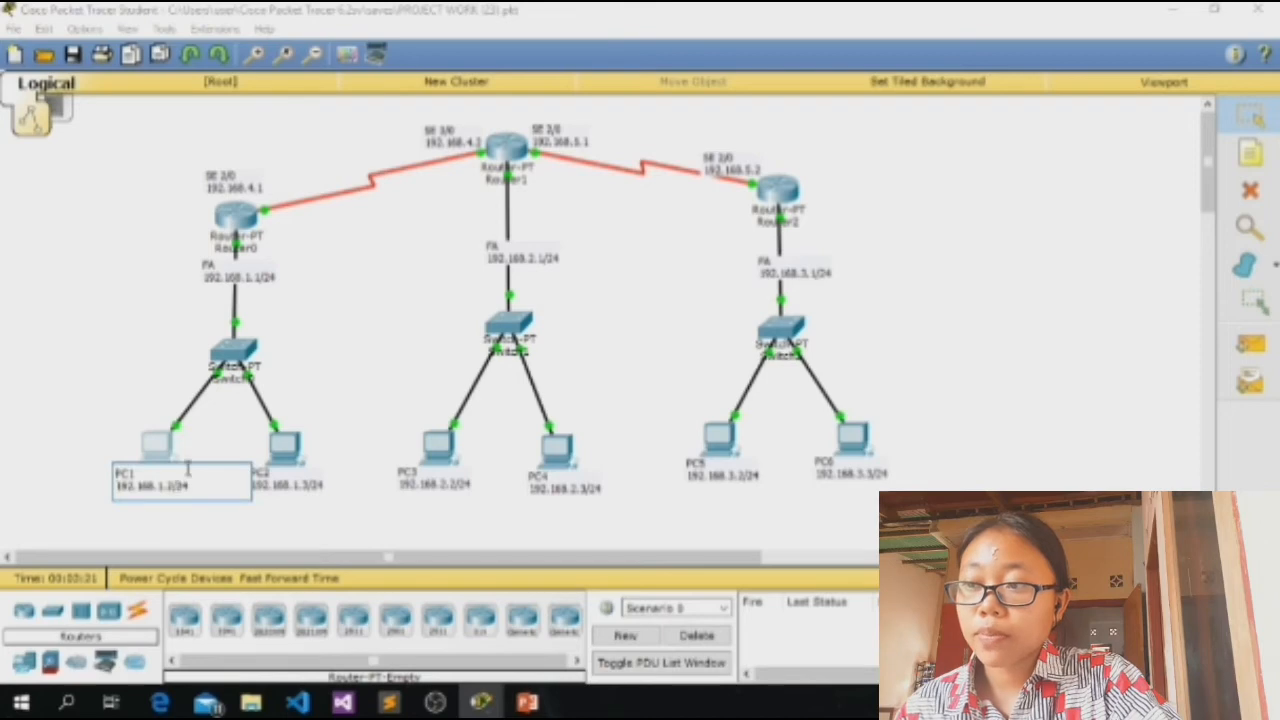
click(229, 435)
click(278, 488)
click(221, 523)
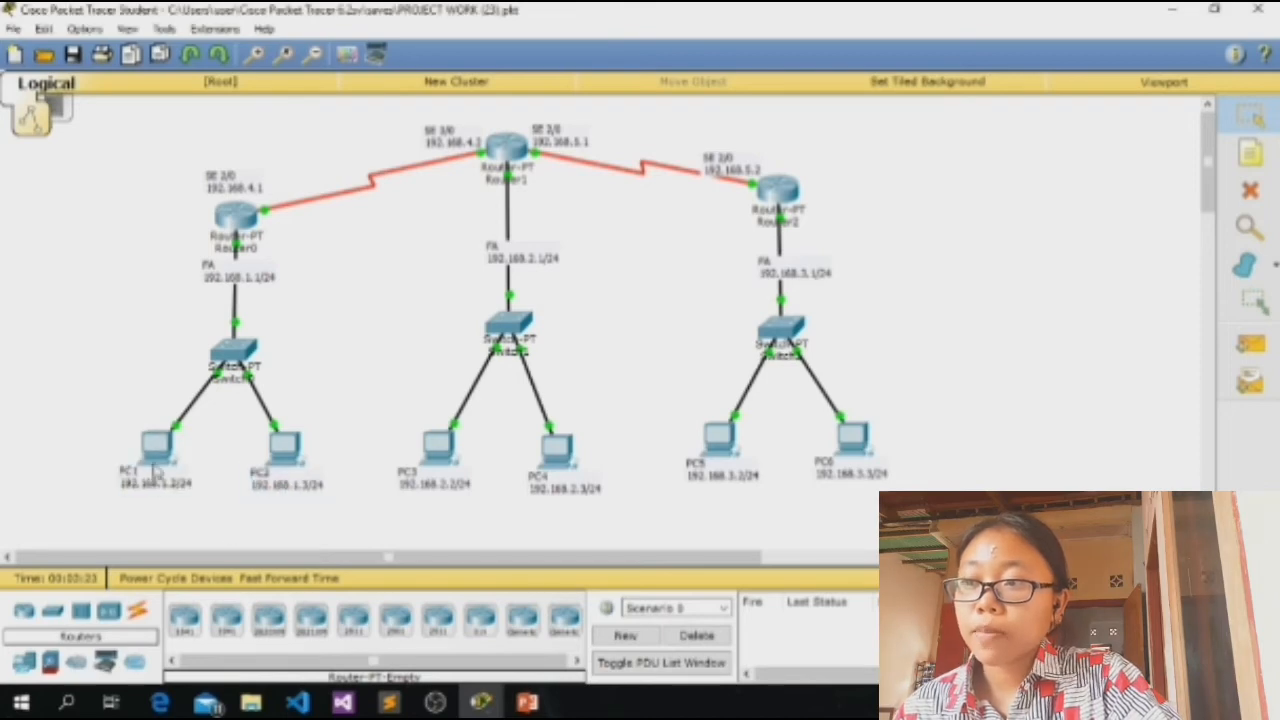
Step: Open the IP configuration of PC1 and re-enter 192.168.1.2 as its static IP address
click(155, 456)
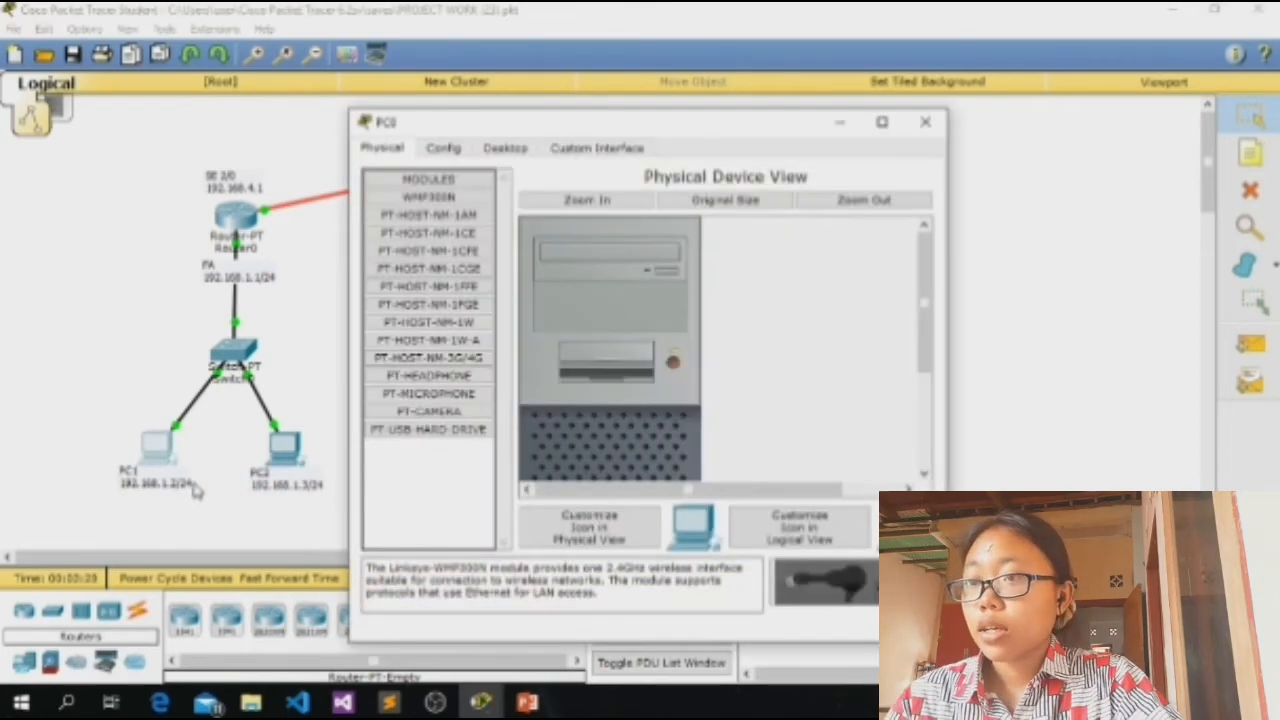
click(502, 150)
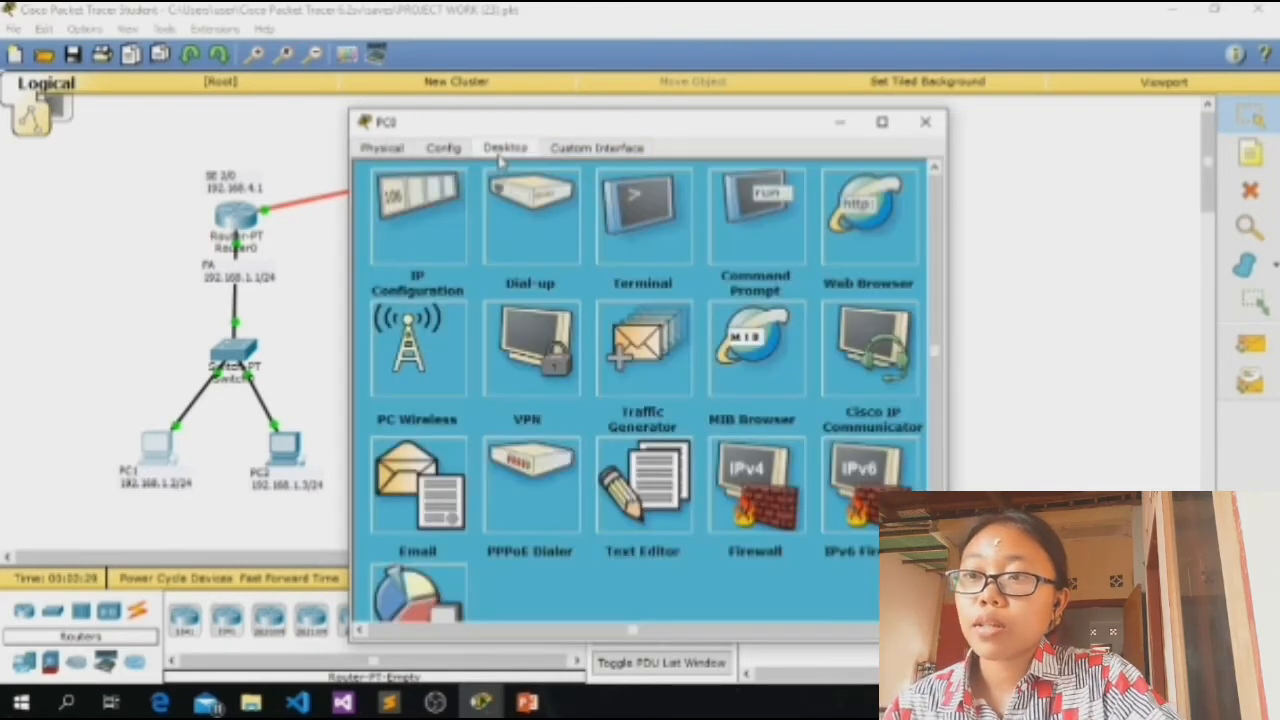
click(450, 222)
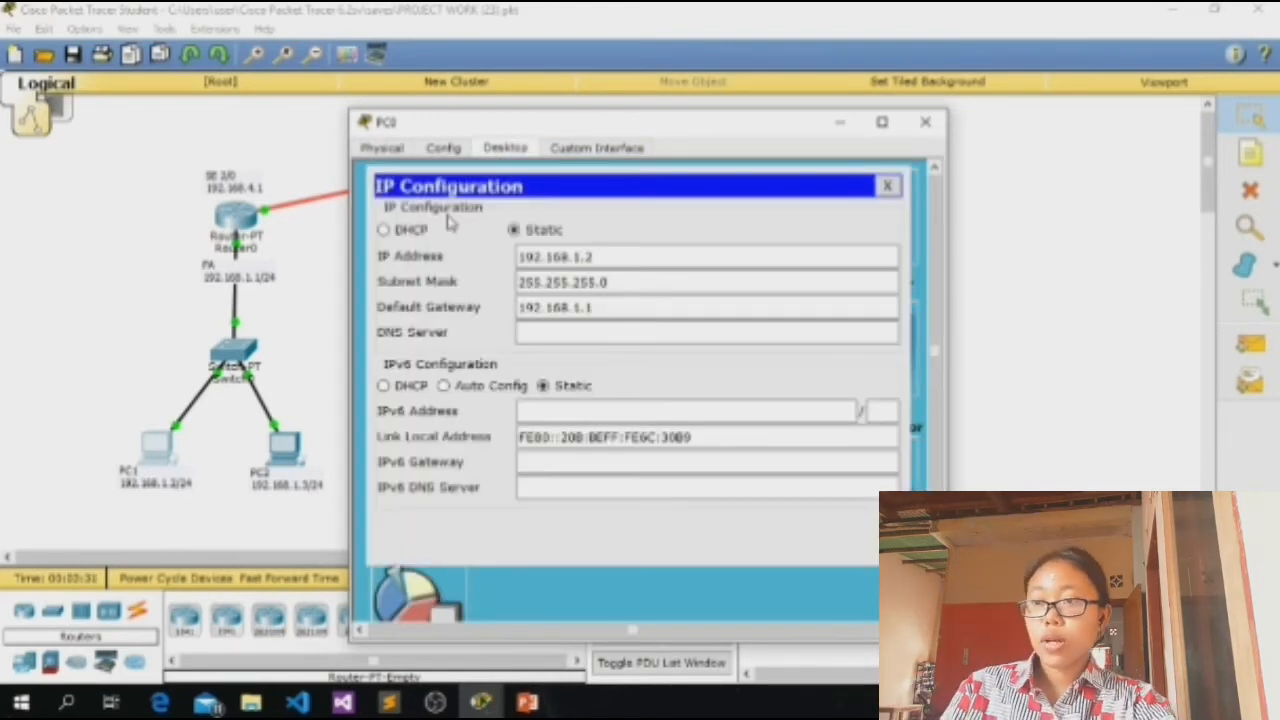
click(695, 250)
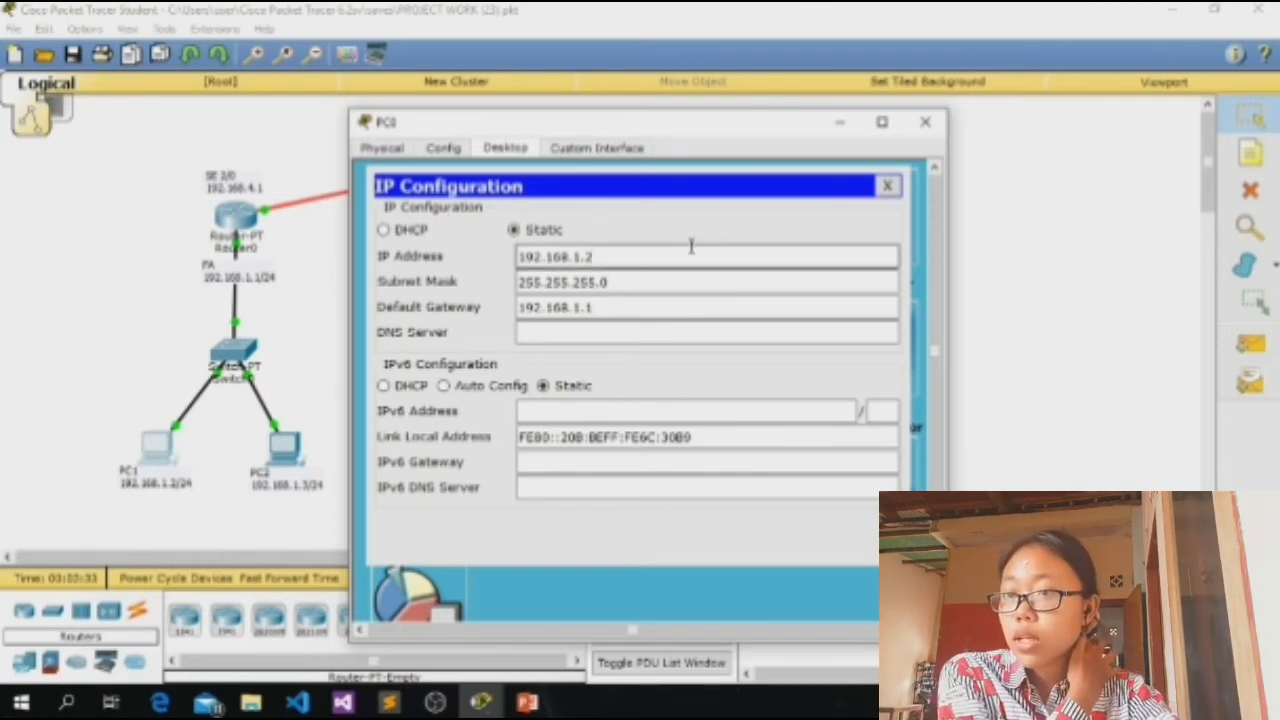
drag(695, 250, 508, 251)
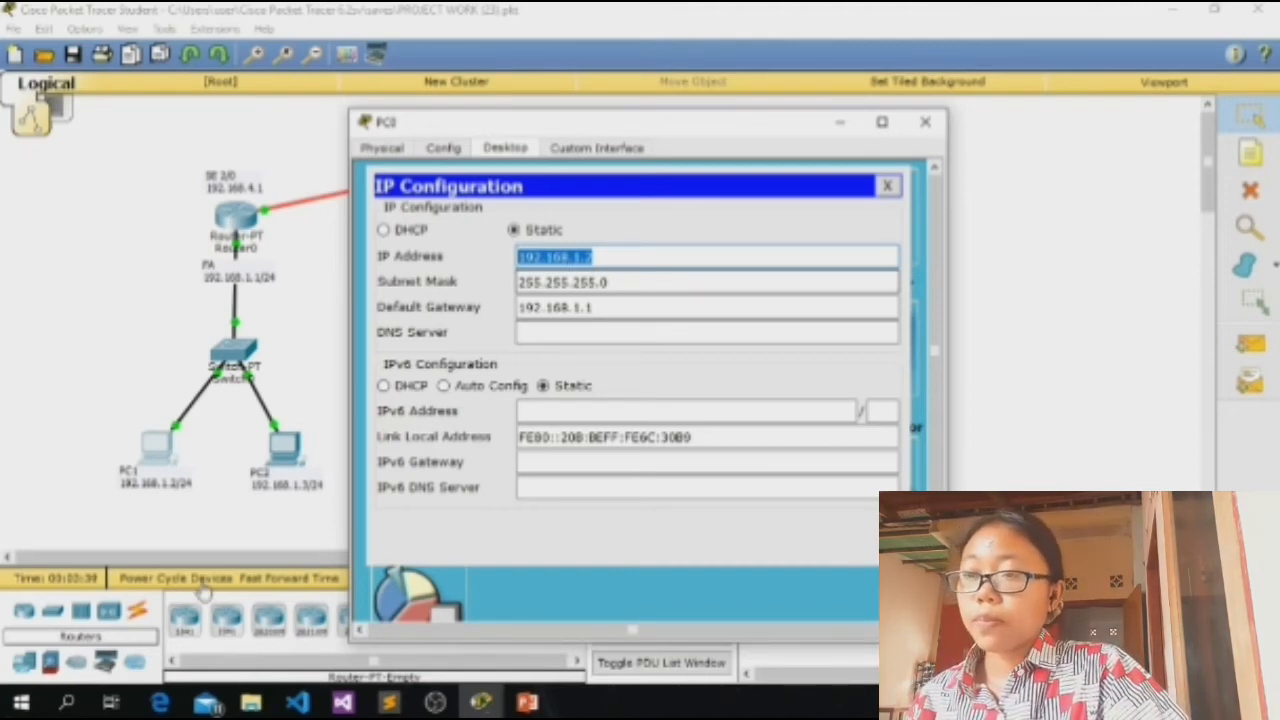
text(1)
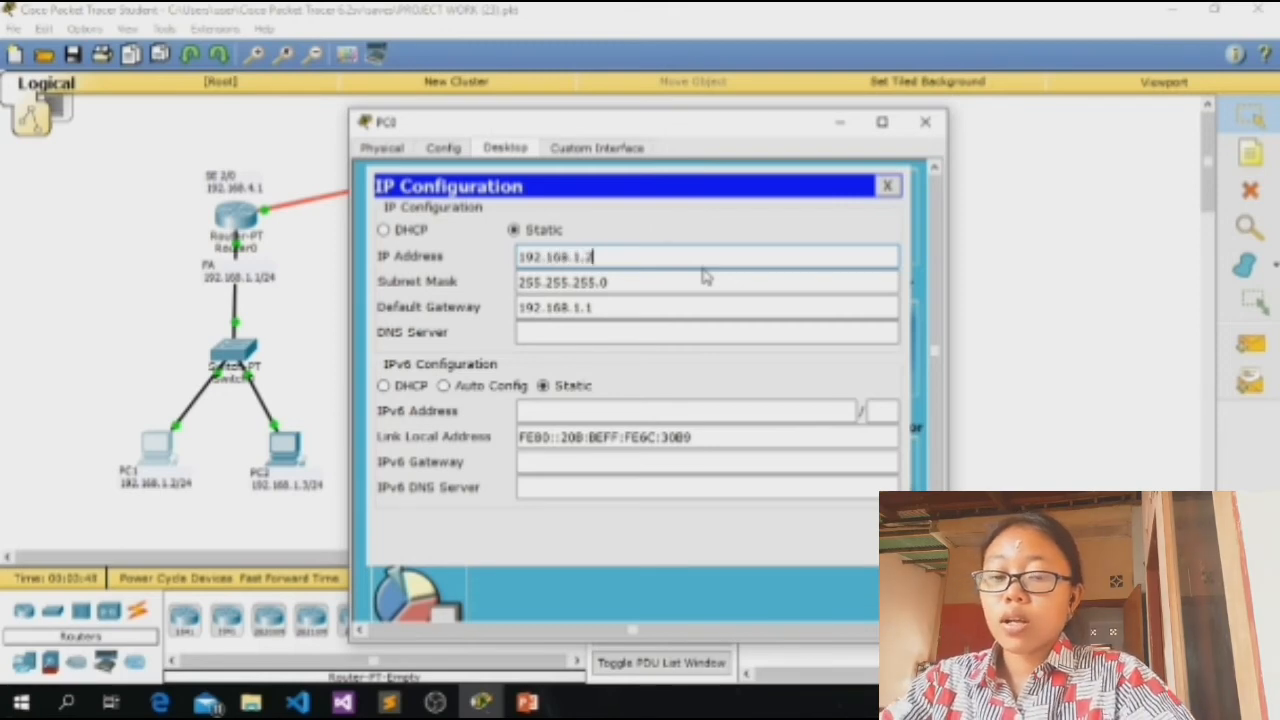
Step: Examine PC1's subnet mask and default gateway with its IP configuration window placed beside the topology
click(623, 281)
click(608, 257)
click(628, 282)
drag(628, 282, 166, 294)
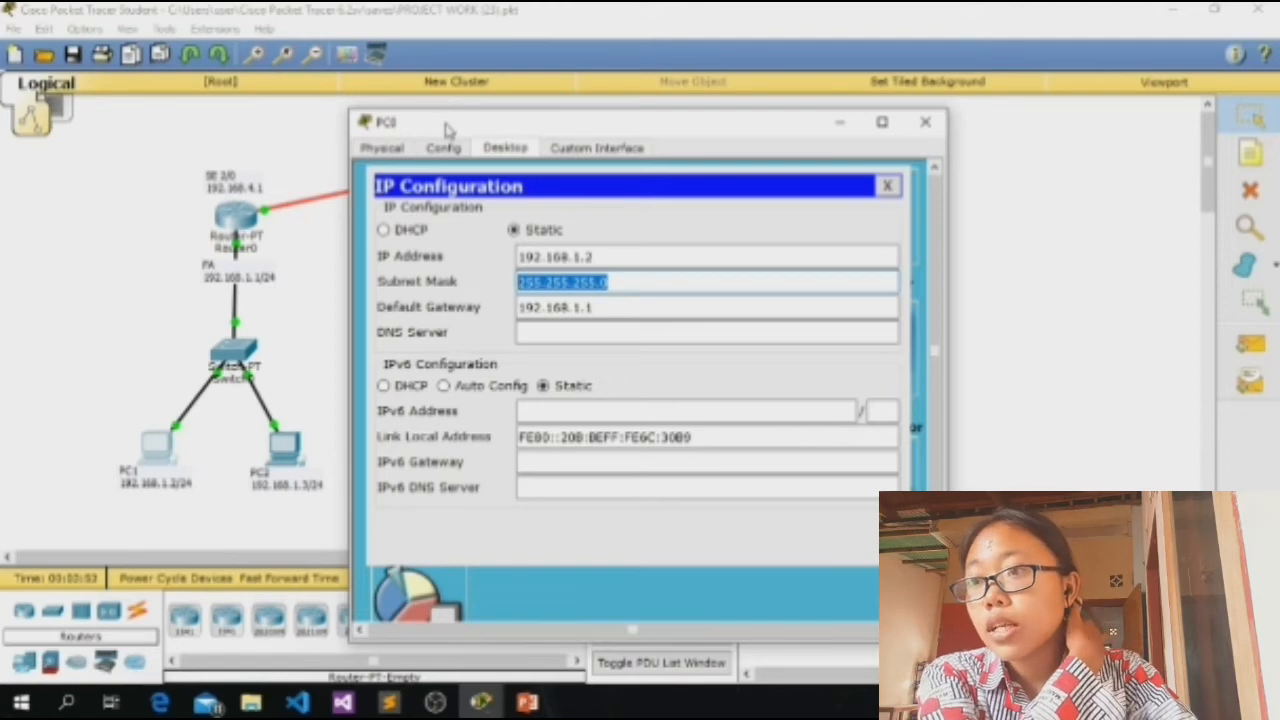
drag(447, 128, 805, 129)
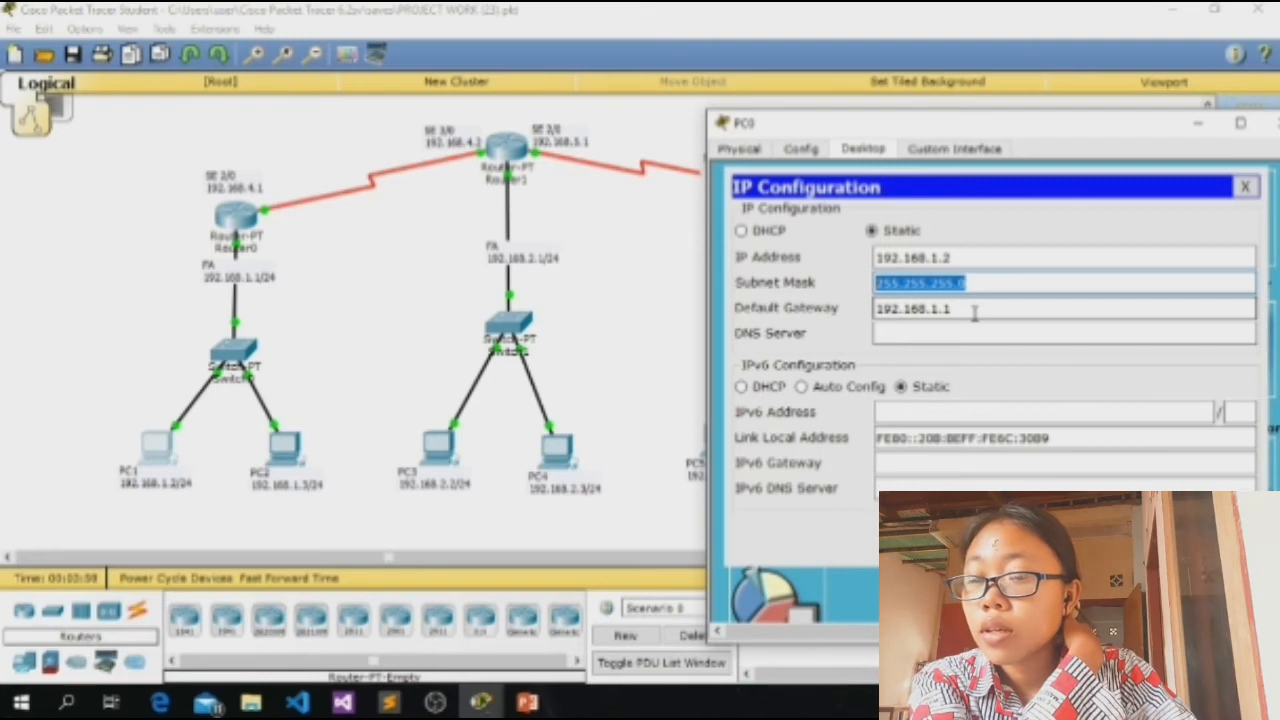
key(Tab)
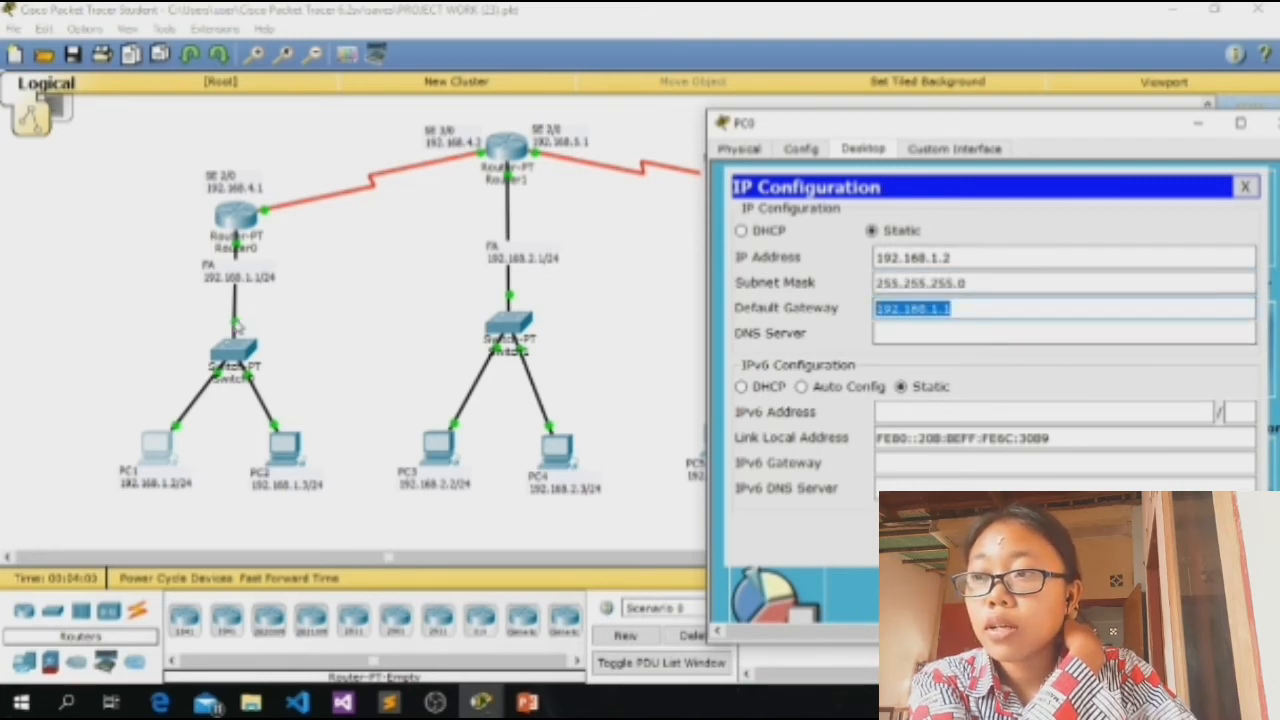
Step: Compare PC1's default gateway with the FA address label below Router0 and close PC1's window
click(238, 286)
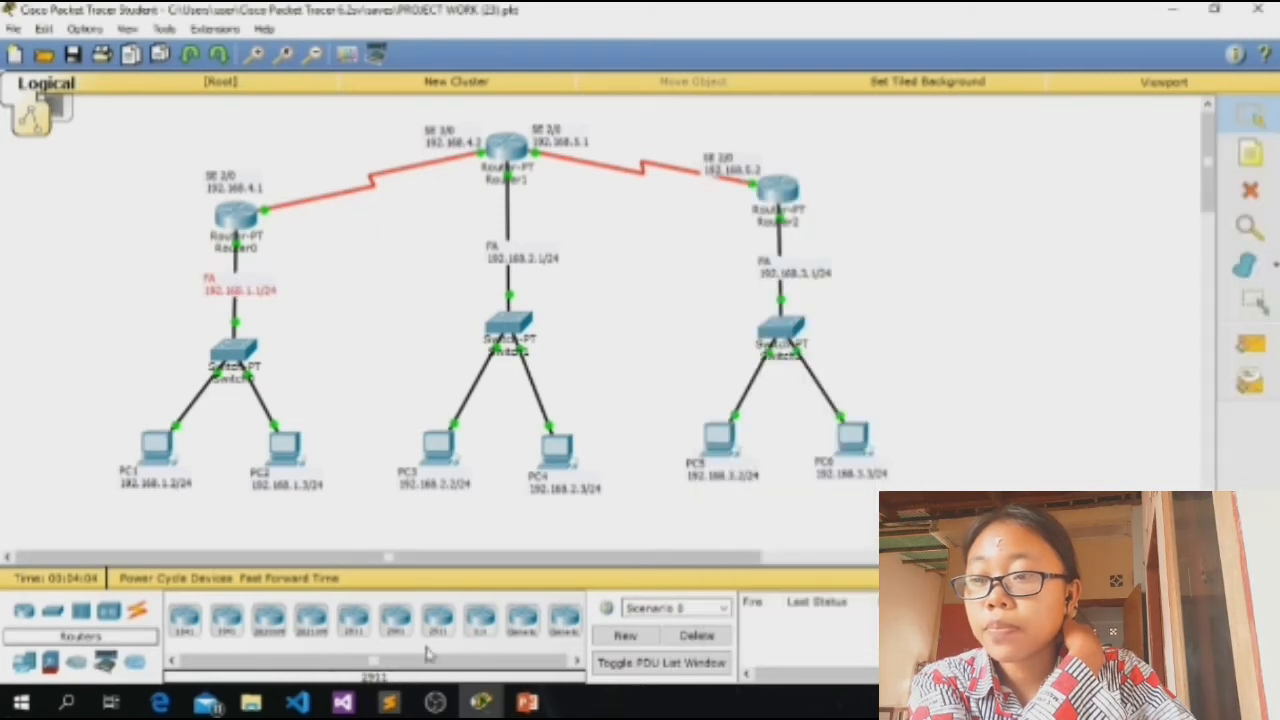
mouse_move(480, 703)
click(655, 612)
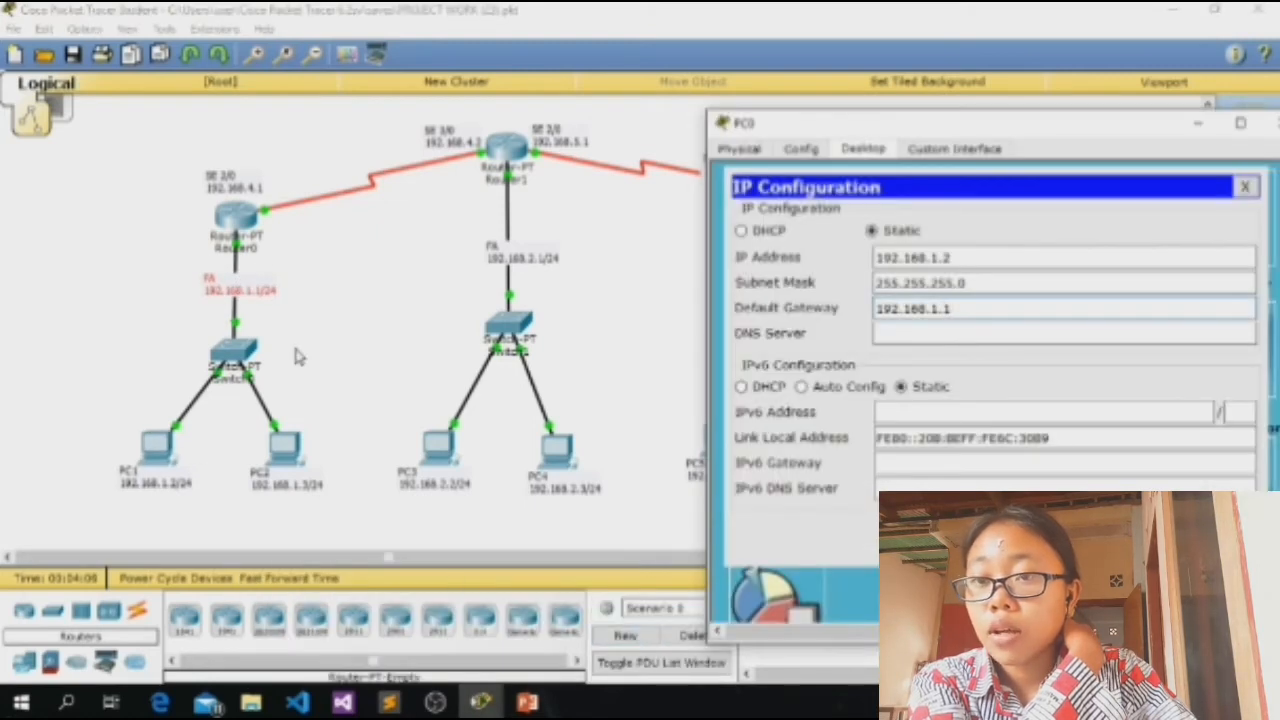
click(891, 311)
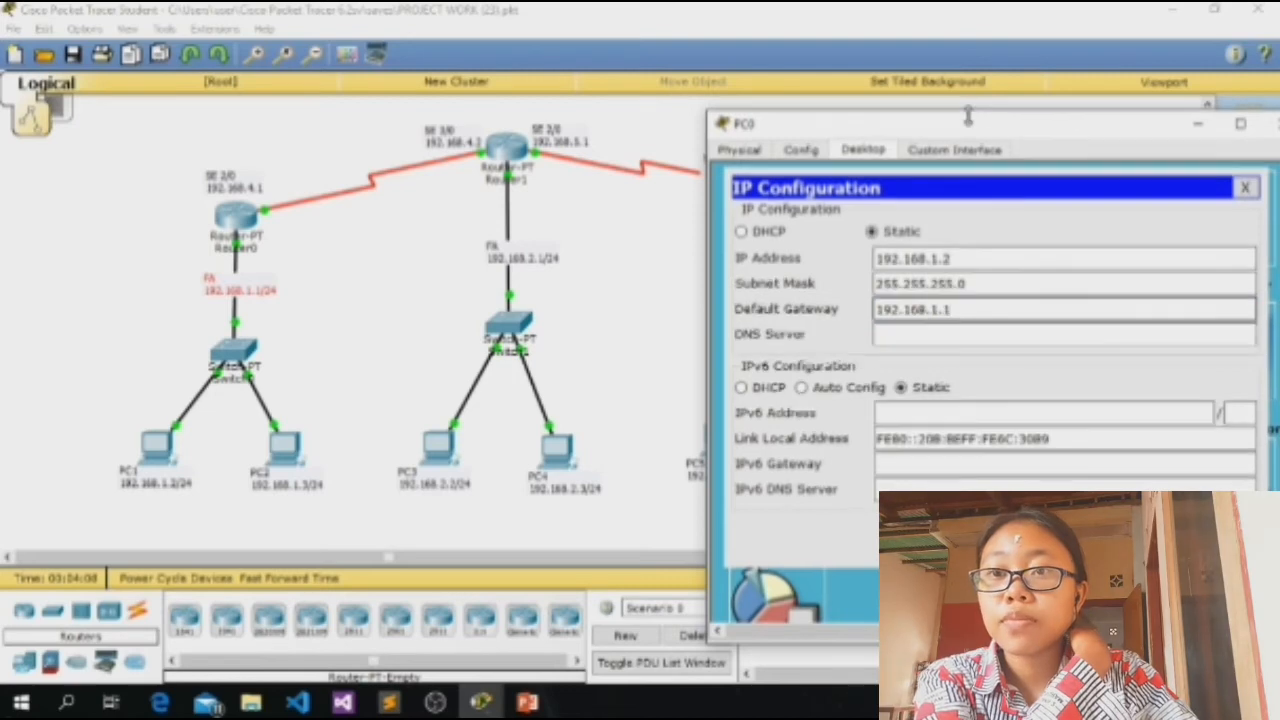
drag(1075, 133, 750, 131)
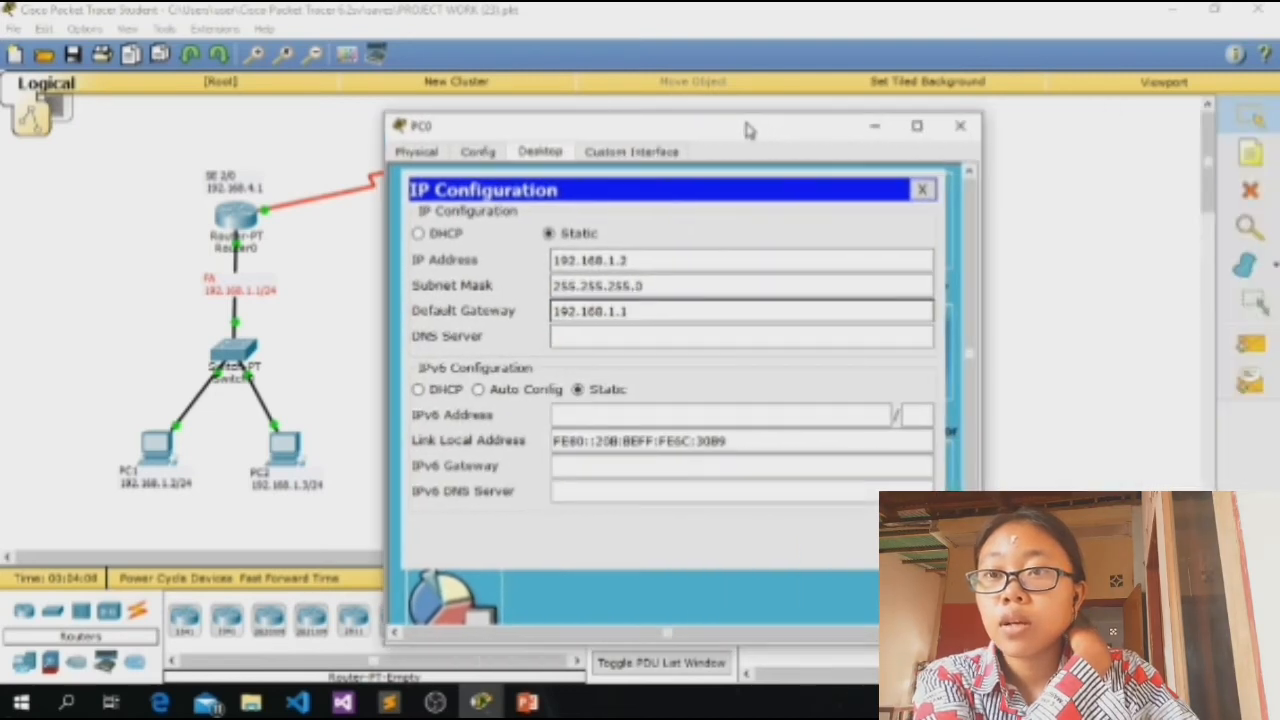
click(960, 126)
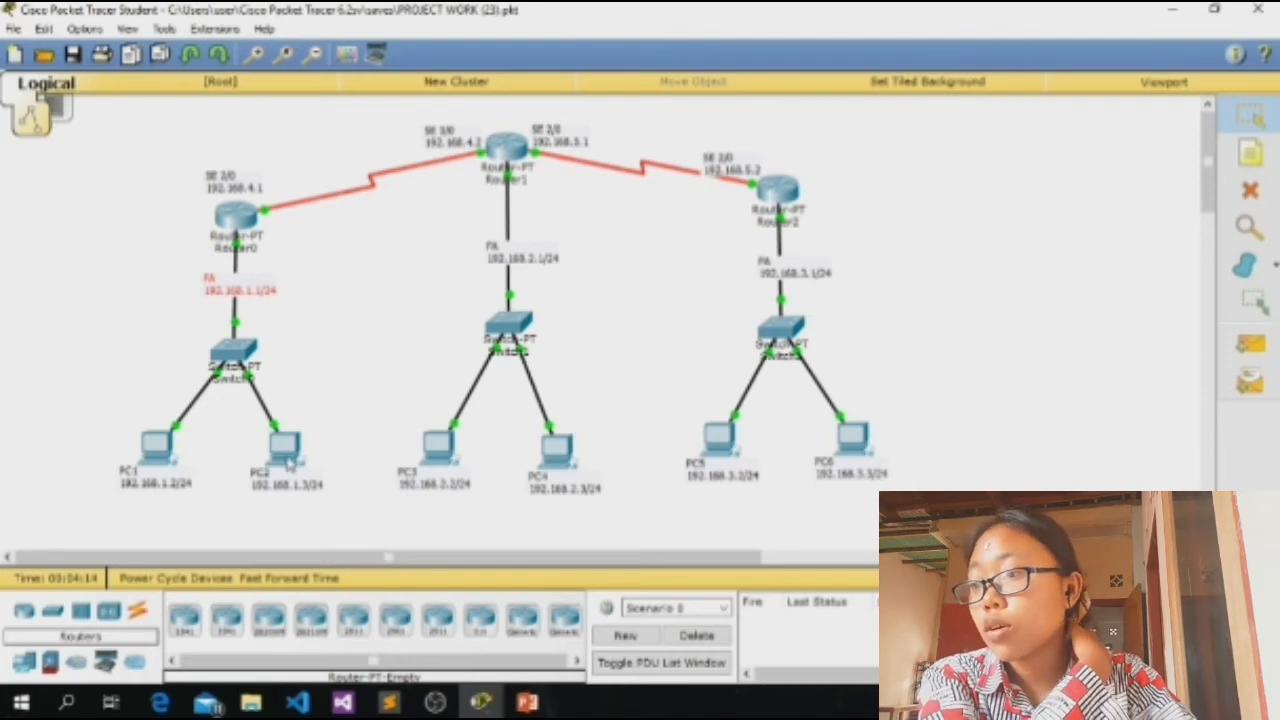
Step: Review the IP configuration of PC2, highlighting its IP address, and close its window
click(286, 450)
click(508, 148)
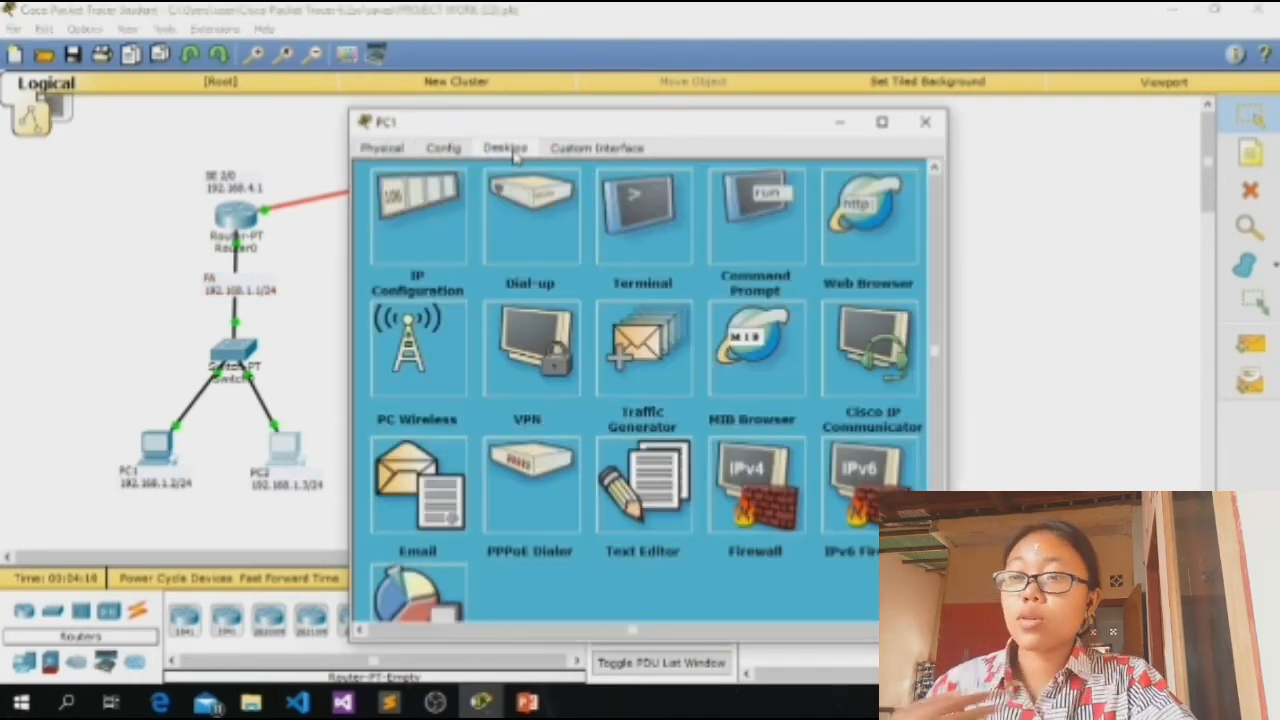
click(420, 200)
drag(615, 258, 428, 262)
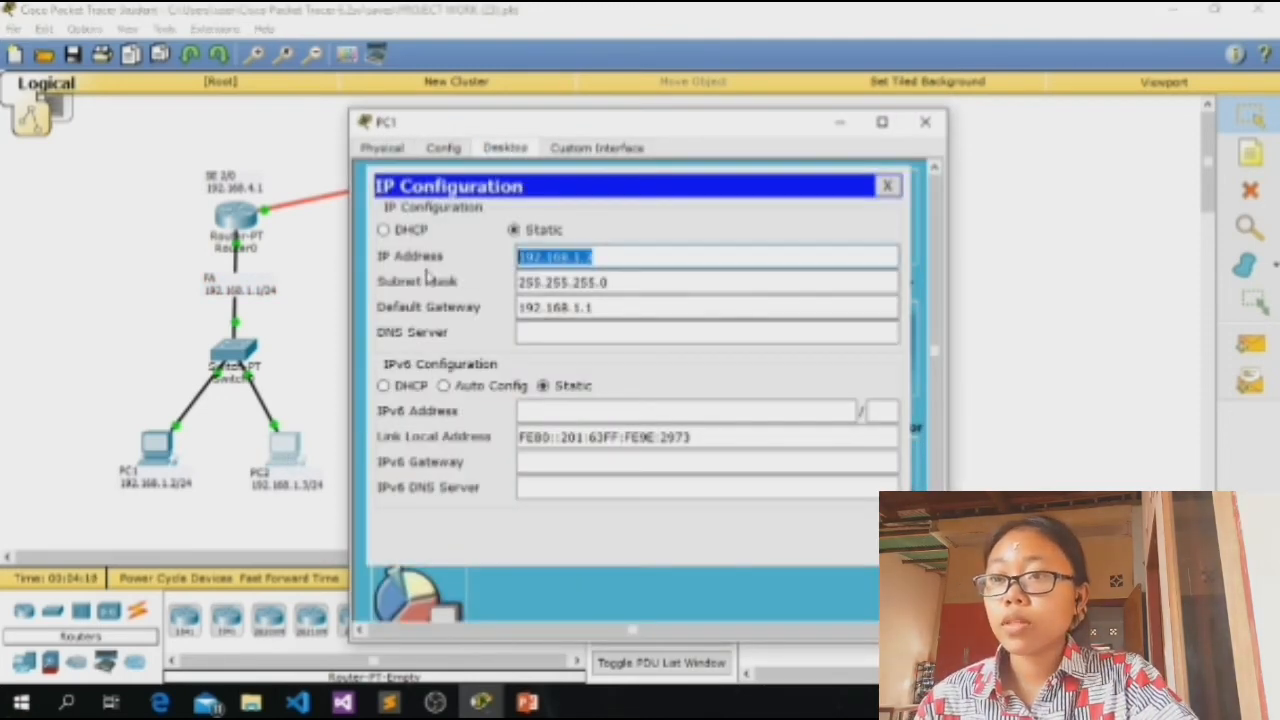
click(925, 121)
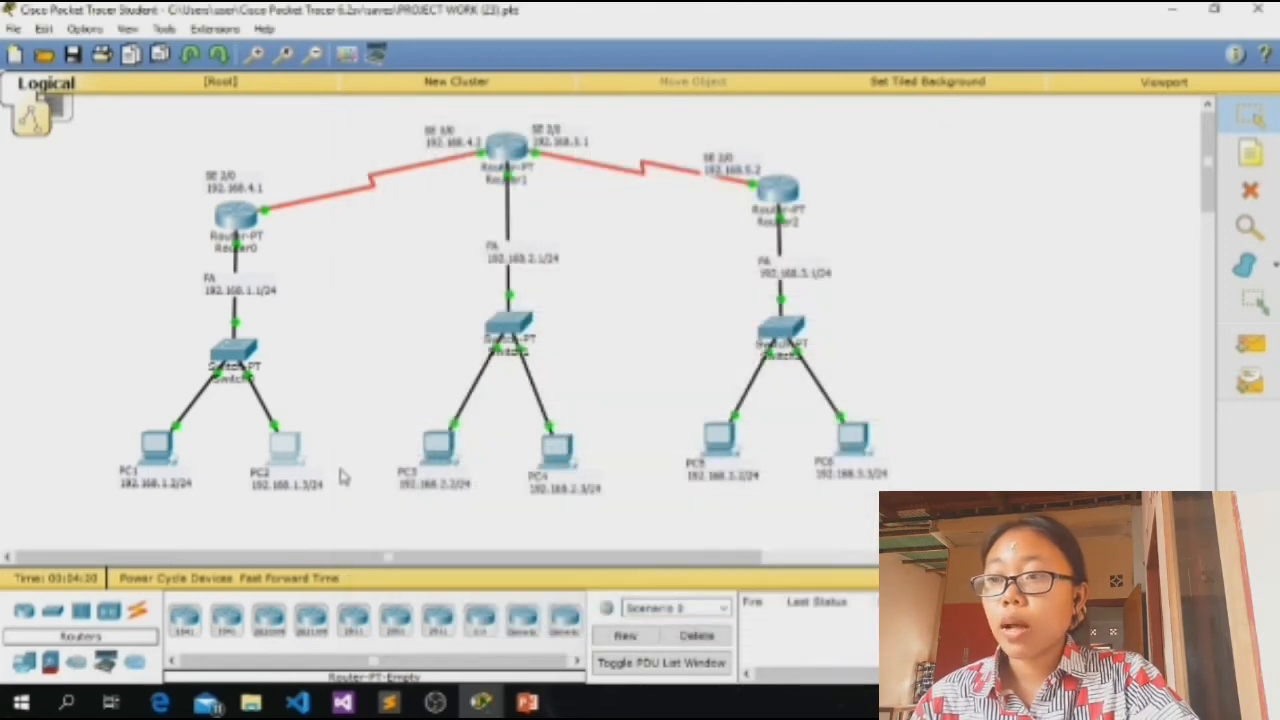
click(280, 494)
click(309, 541)
click(293, 495)
click(297, 516)
click(295, 491)
click(280, 520)
click(292, 493)
click(430, 484)
click(453, 535)
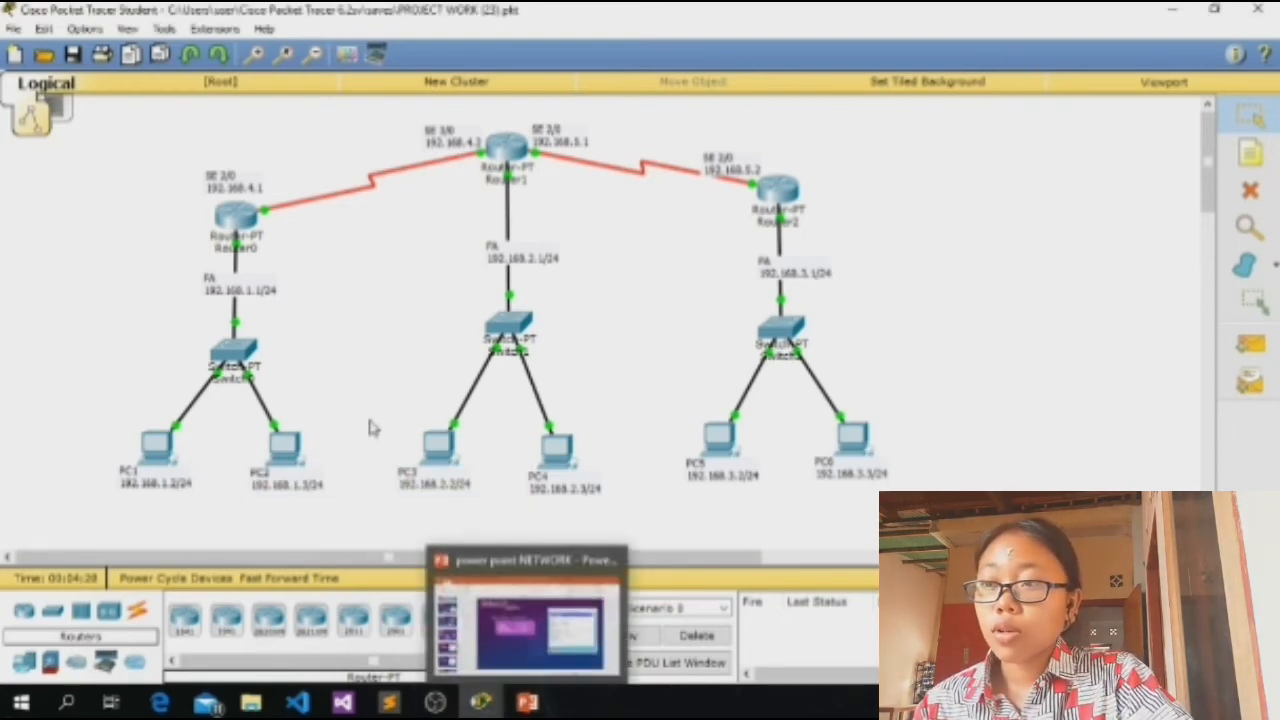
Step: Highlight the PCs of the three subnets in the topology one after another, from PC1 to PC6
drag(124, 420, 202, 492)
drag(229, 430, 326, 520)
drag(369, 429, 474, 524)
drag(530, 428, 592, 506)
drag(743, 431, 797, 509)
mouse_move(863, 449)
mouse_down()
mouse_move(878, 468)
mouse_move(866, 446)
mouse_up()
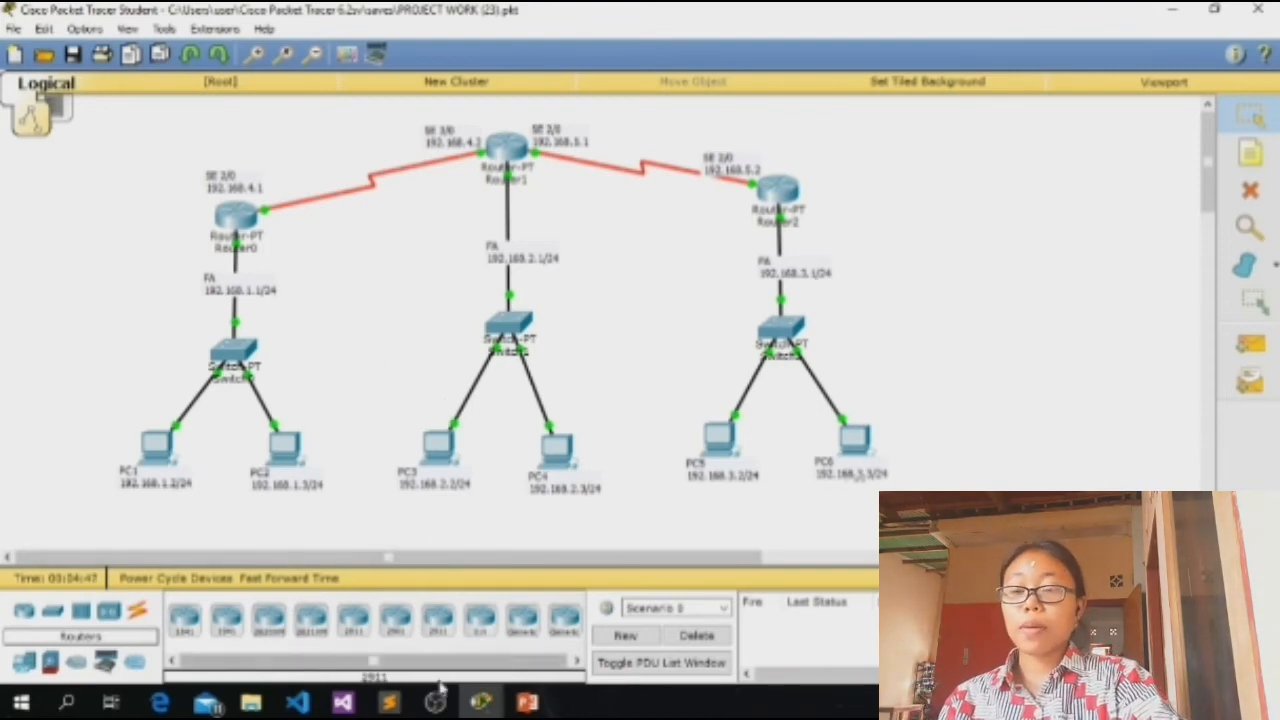
Step: Open PC1's Command Prompt beside the topology, begin a PING command, and close the window without running it
click(157, 450)
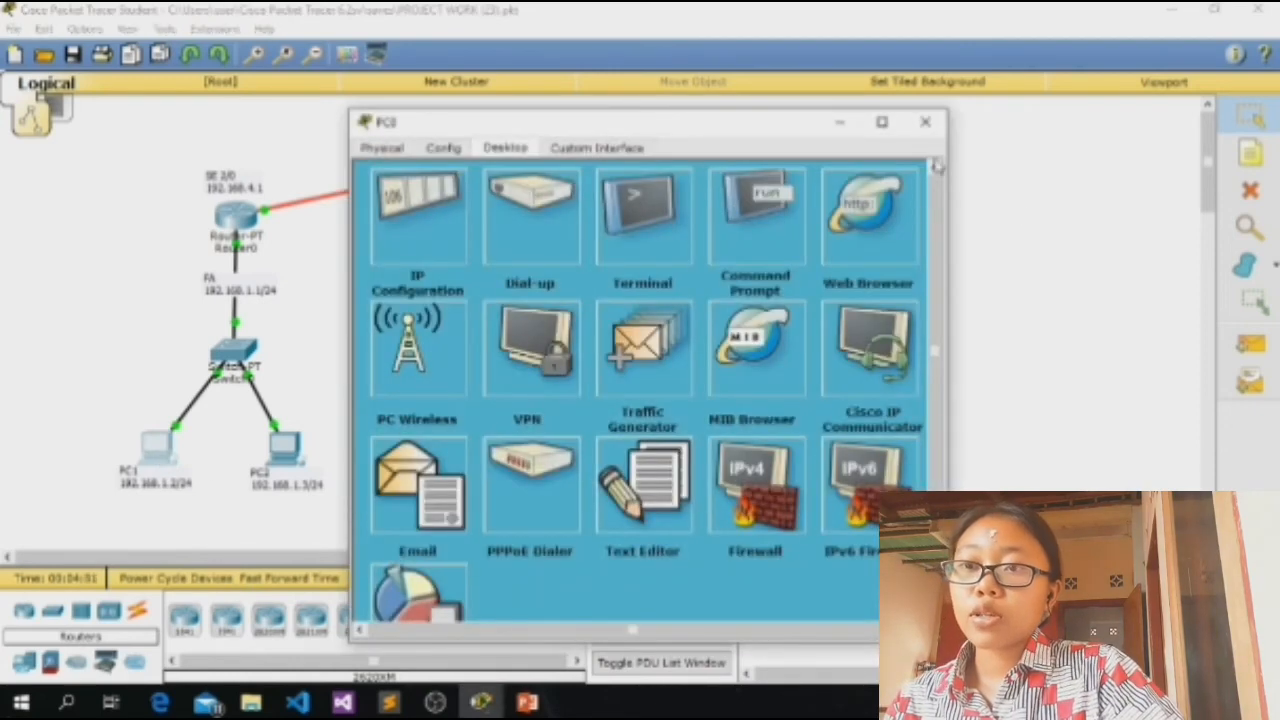
click(763, 233)
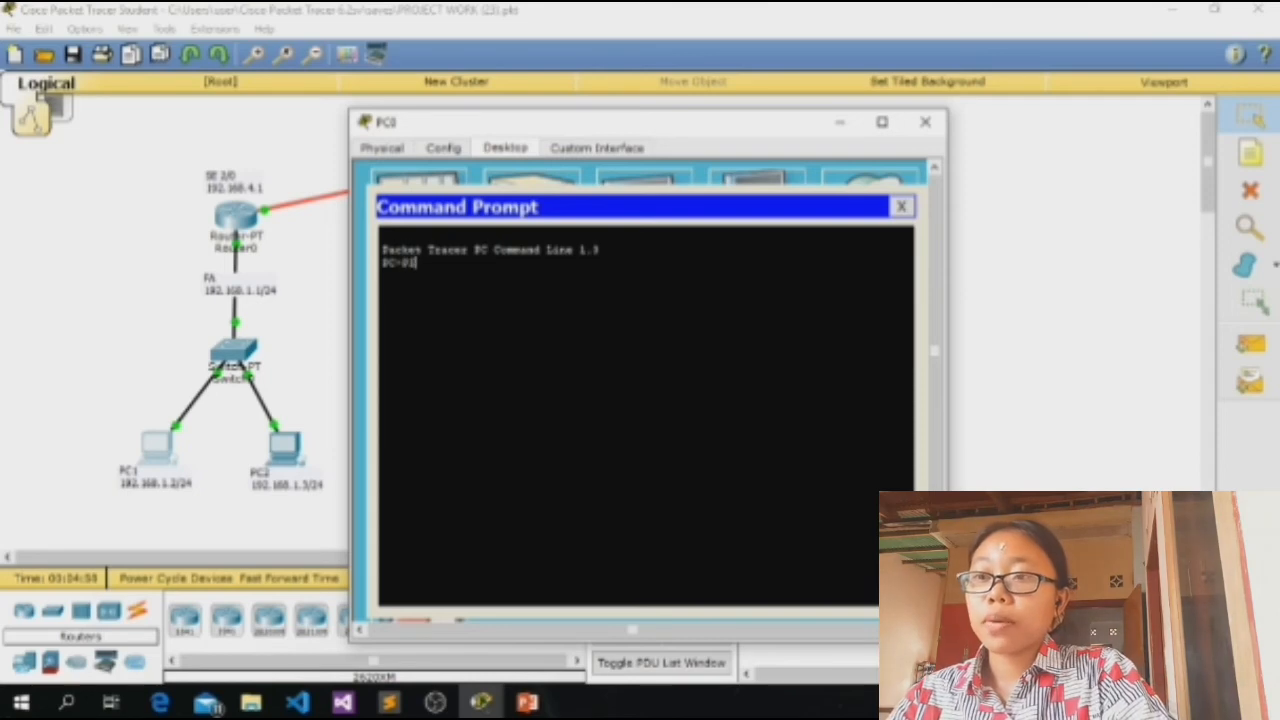
drag(679, 122, 834, 106)
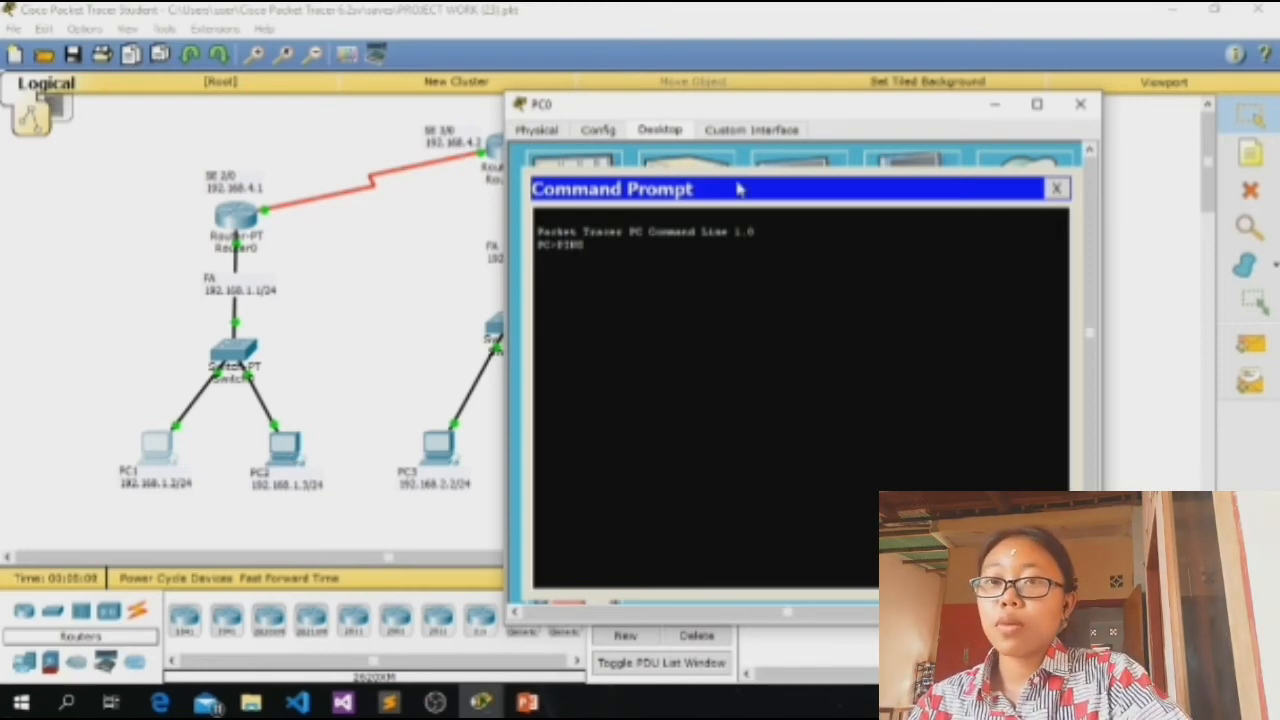
click(1080, 104)
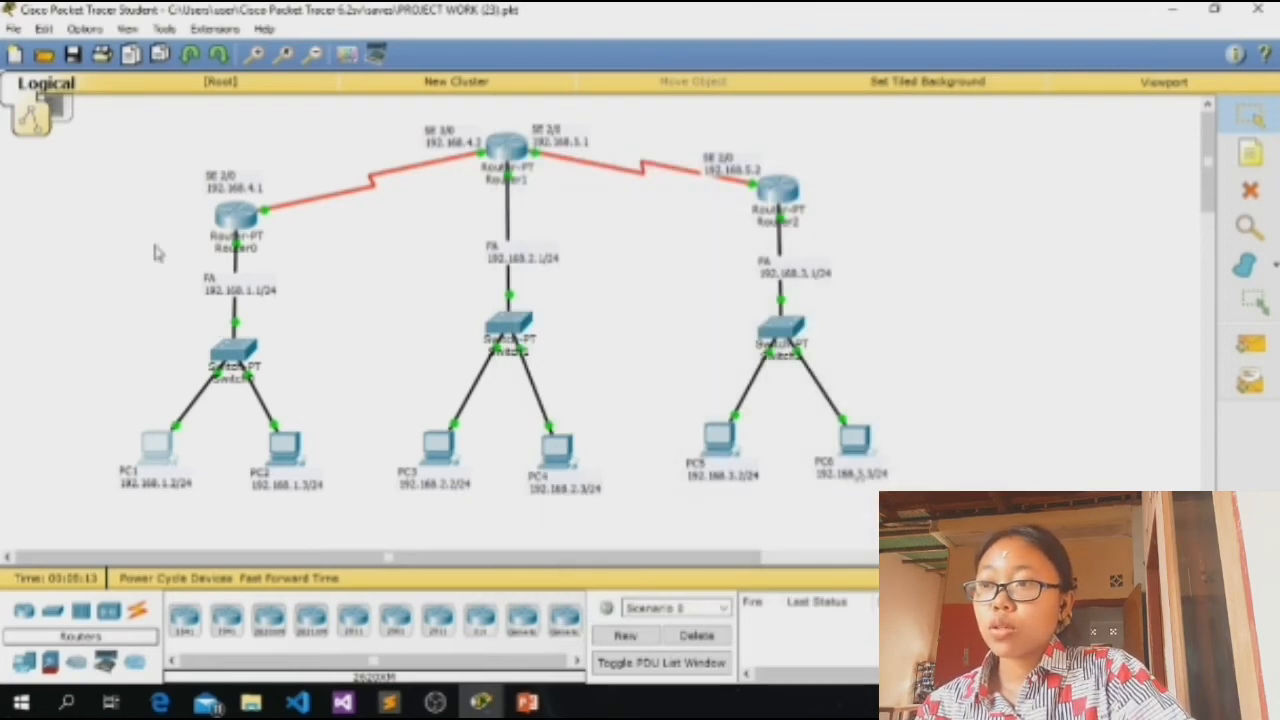
Step: Highlight the three router networks in the topology one after another, covering each router's labels, switch and PCs
drag(117, 194, 366, 500)
drag(405, 135, 471, 200)
drag(525, 283, 600, 472)
drag(640, 108, 940, 522)
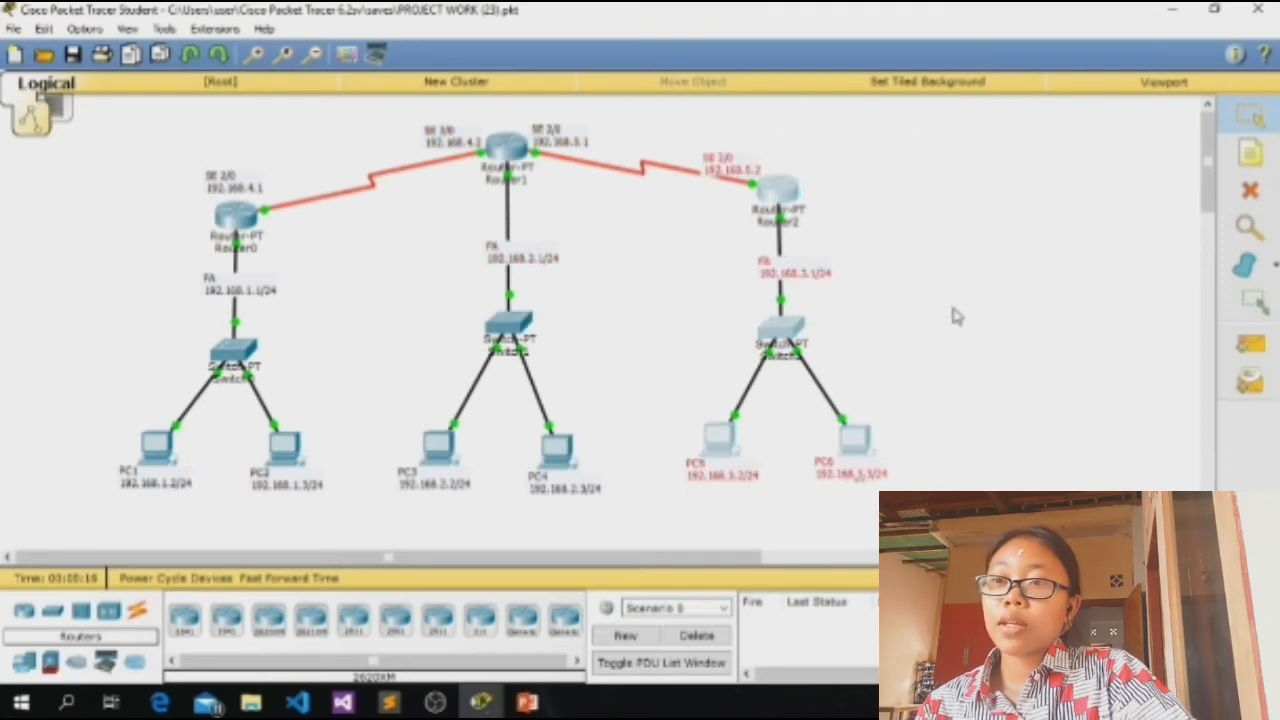
click(952, 320)
drag(160, 150, 300, 486)
drag(358, 143, 601, 505)
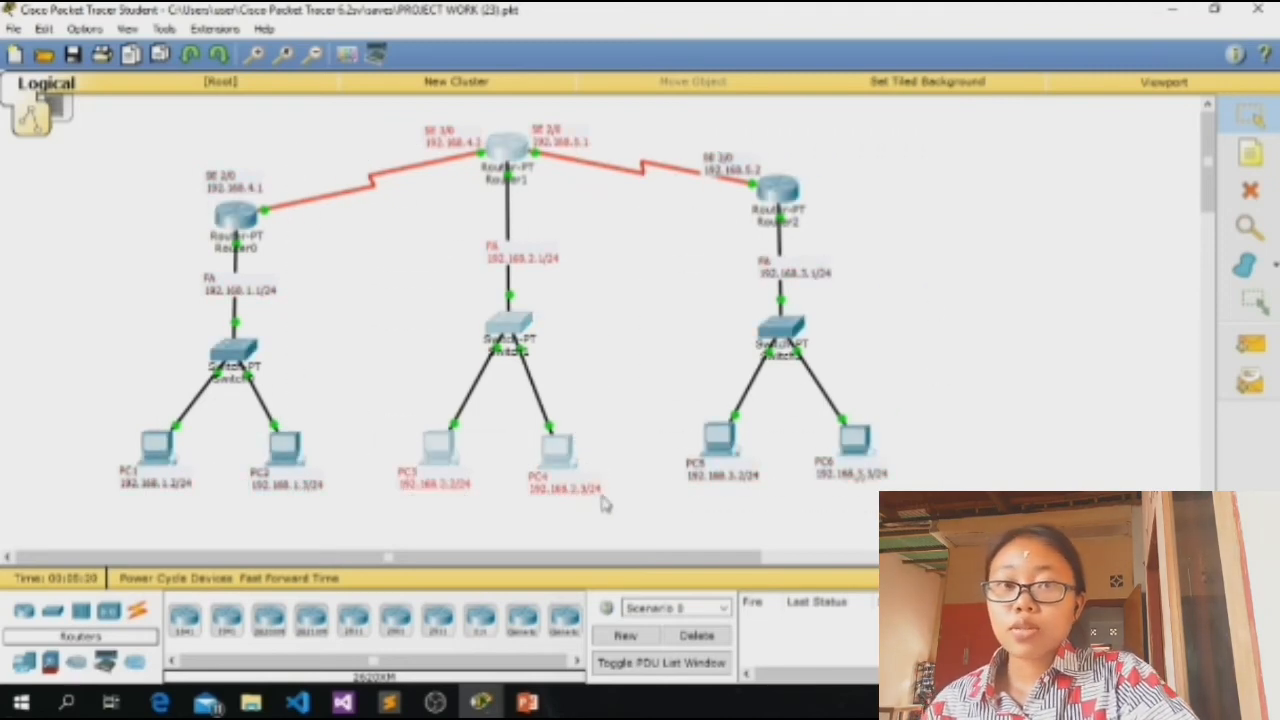
click(398, 248)
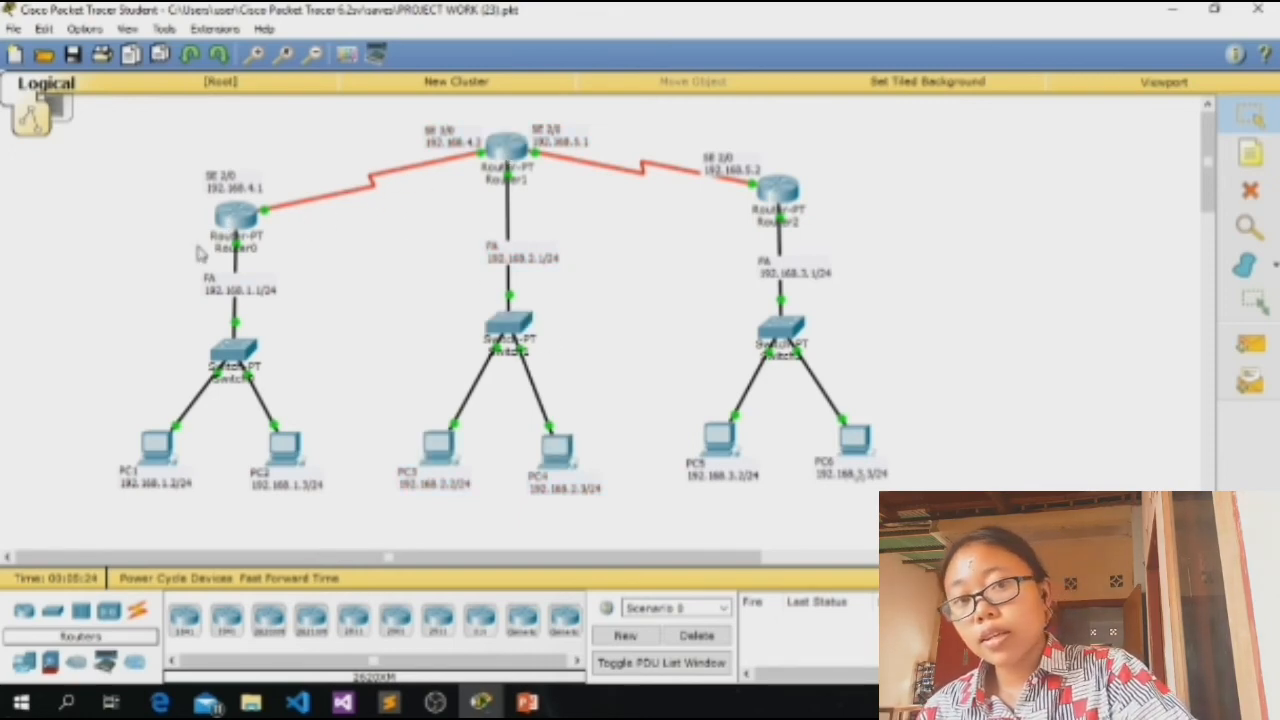
Step: Move Router0's SE 2/0 address label to the right, next to its serial link towards Router1
drag(230, 188, 270, 190)
click(290, 218)
click(463, 143)
click(433, 228)
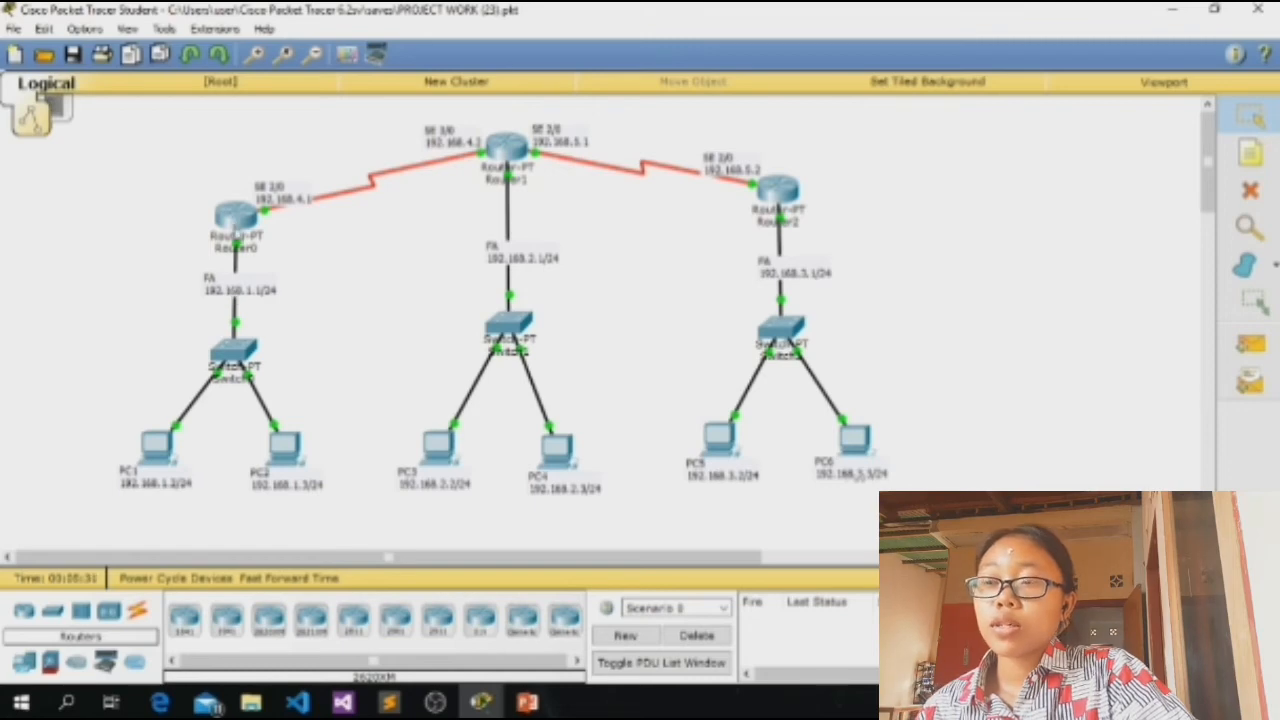
Step: Review Router0's Serial2/0 IP configuration beside the topology and close the router's window
drag(445, 137, 595, 492)
click(646, 322)
click(228, 212)
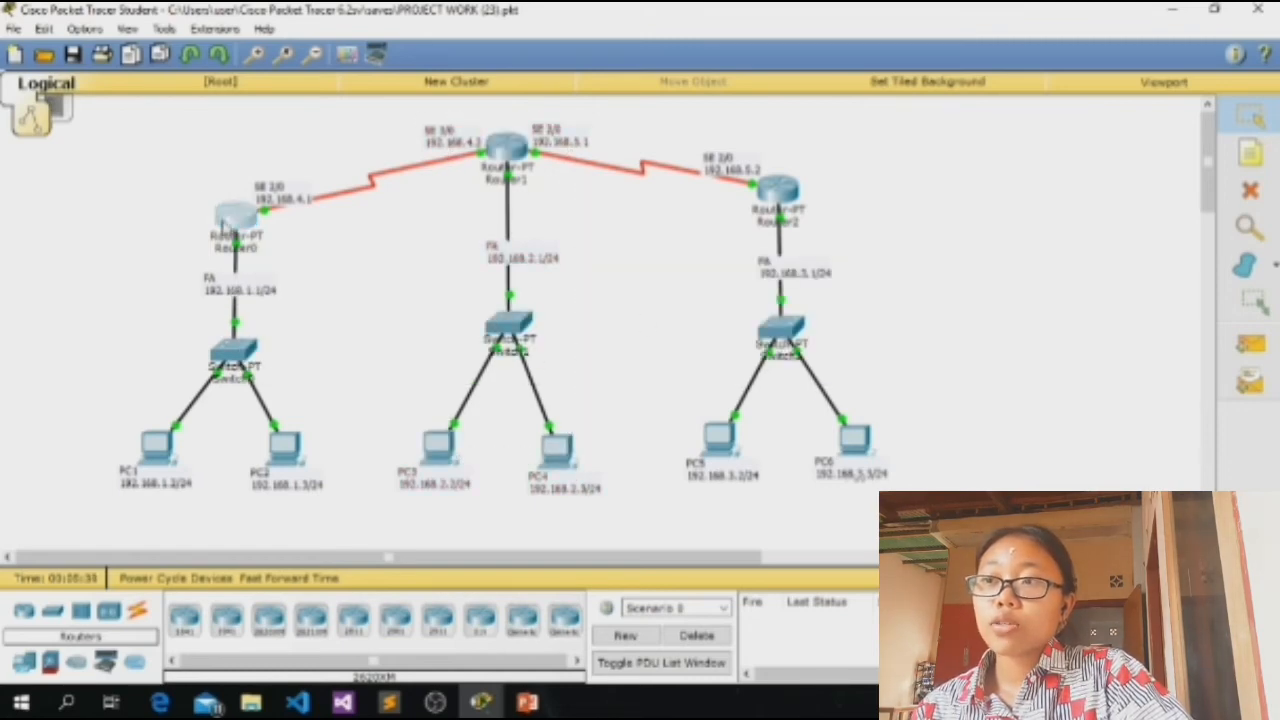
drag(640, 122, 859, 143)
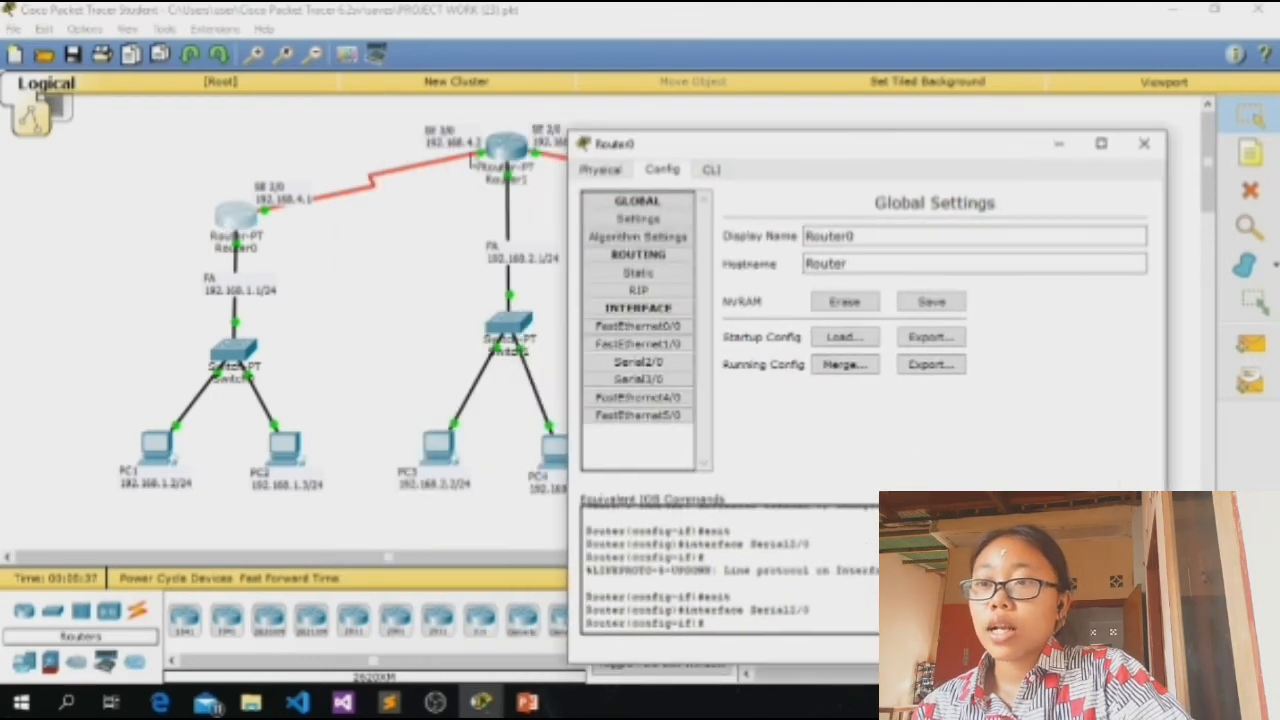
click(638, 362)
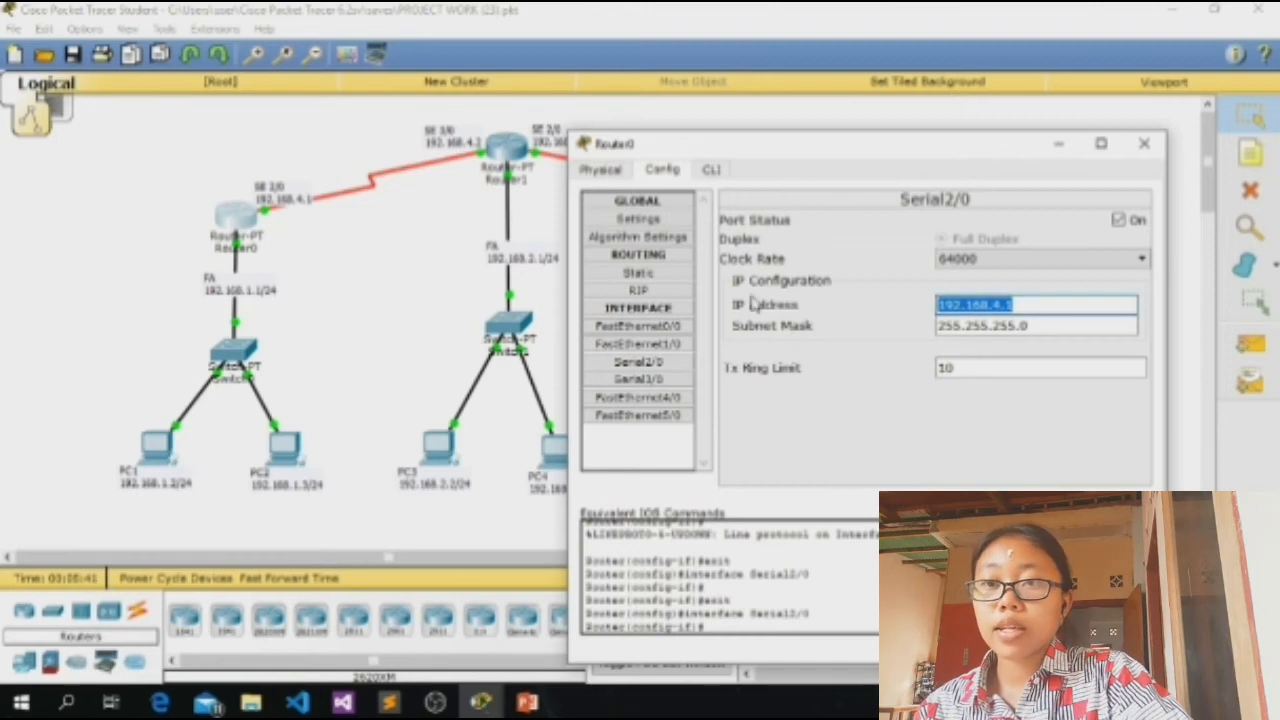
click(1144, 143)
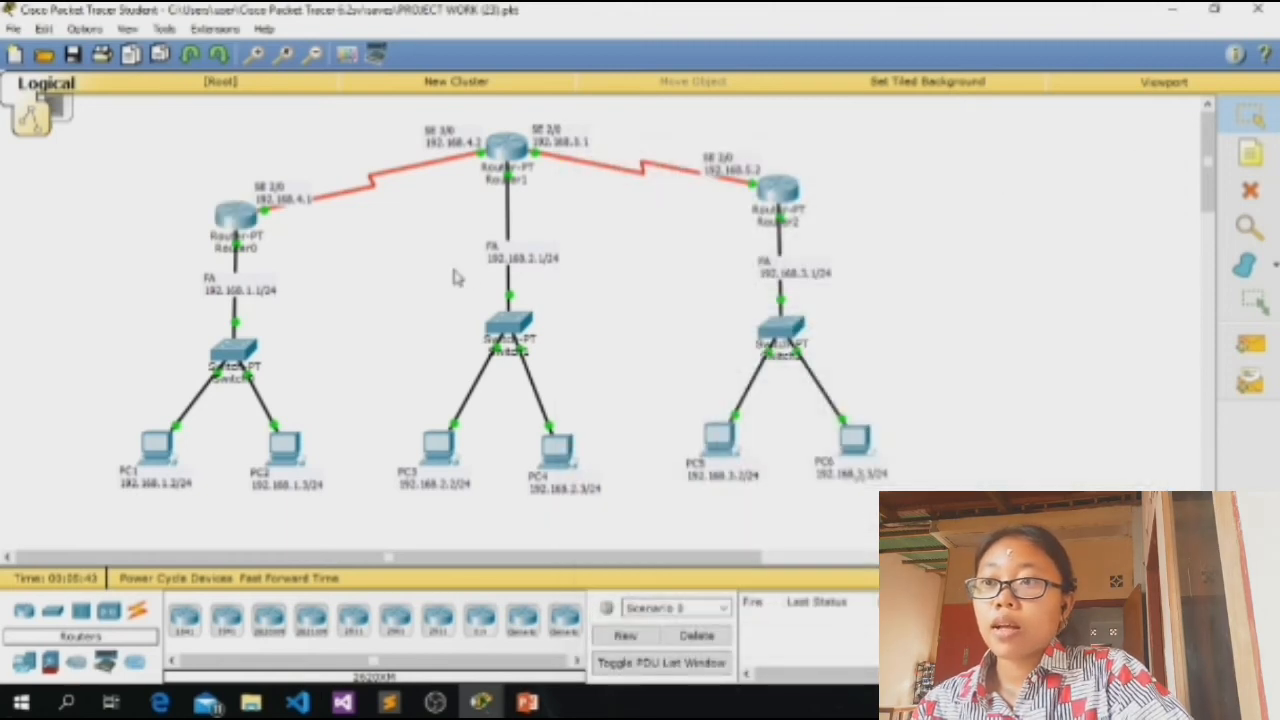
Step: Highlight the network of Router2 and that of Router1 in the topology
drag(680, 131, 966, 507)
click(622, 271)
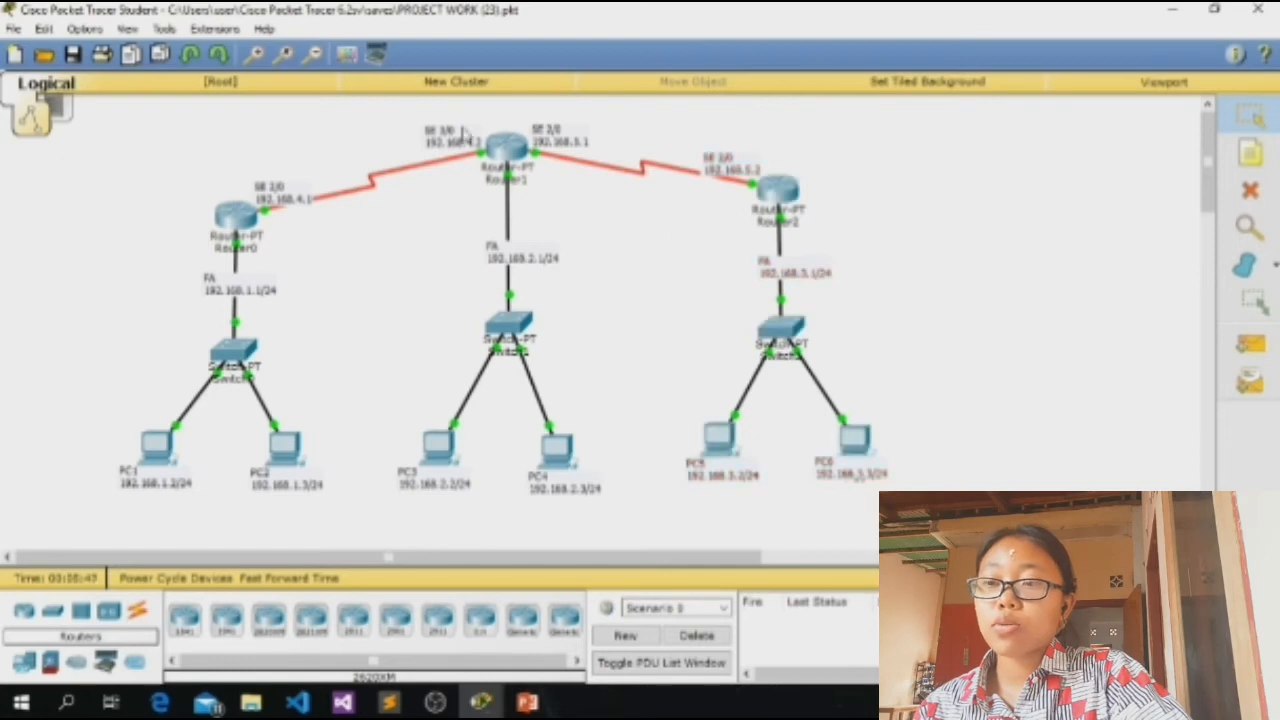
drag(463, 129, 690, 548)
click(684, 334)
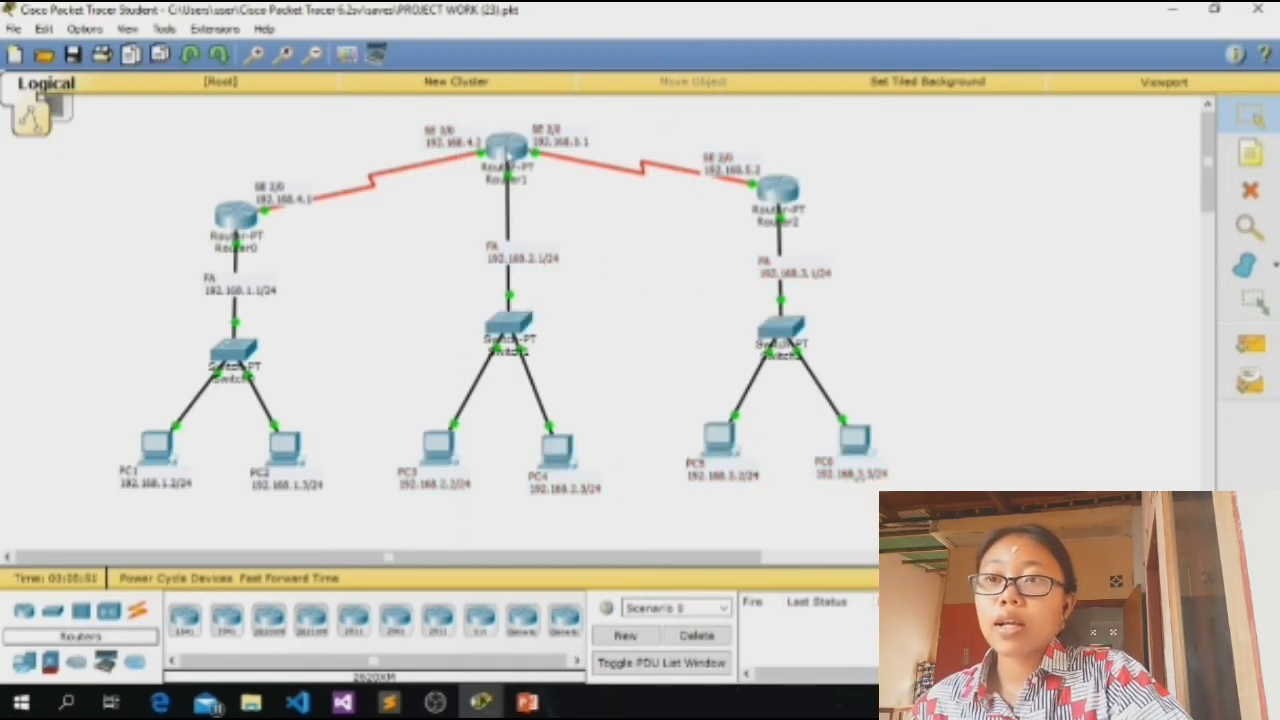
Step: Nudge the SE 2/0 address labels of Router2 and Router1 slightly upward beside the serial link joining the two routers
mouse_move(706, 167)
mouse_down()
mouse_move(706, 148)
mouse_move(707, 165)
mouse_up()
click(575, 138)
click(574, 131)
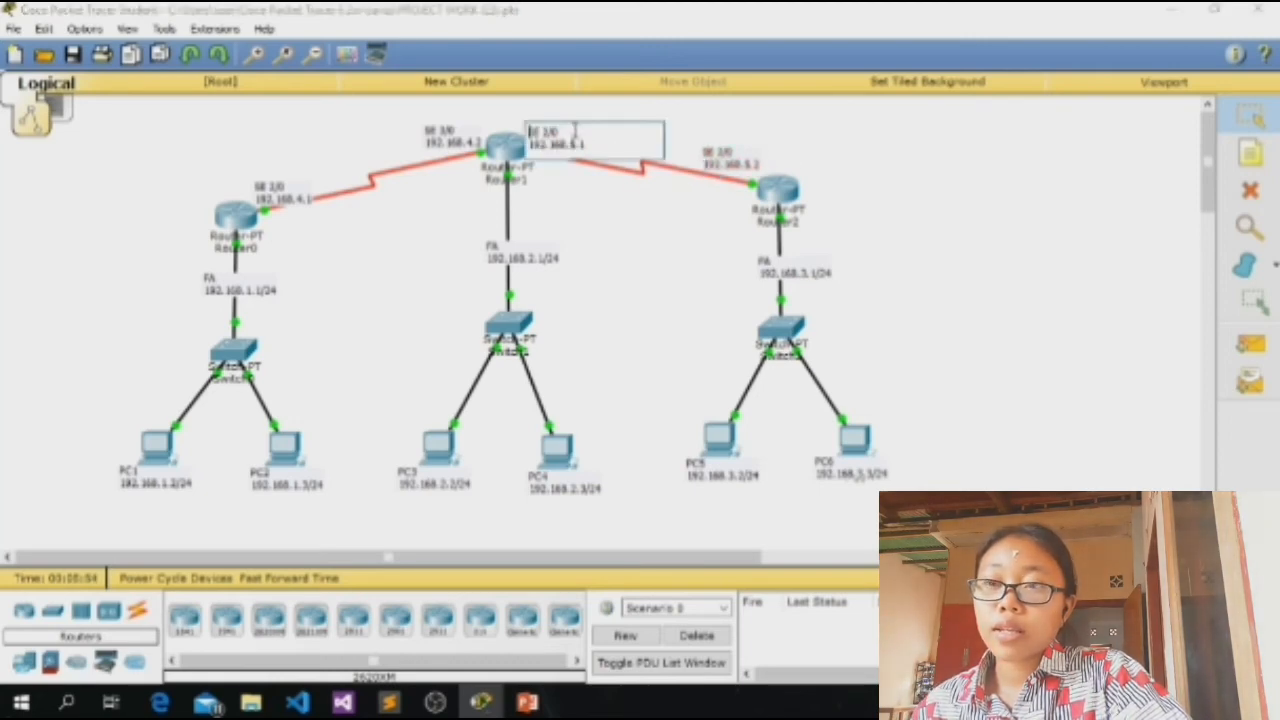
click(710, 251)
click(573, 146)
click(638, 250)
click(566, 143)
drag(420, 112, 643, 545)
click(697, 321)
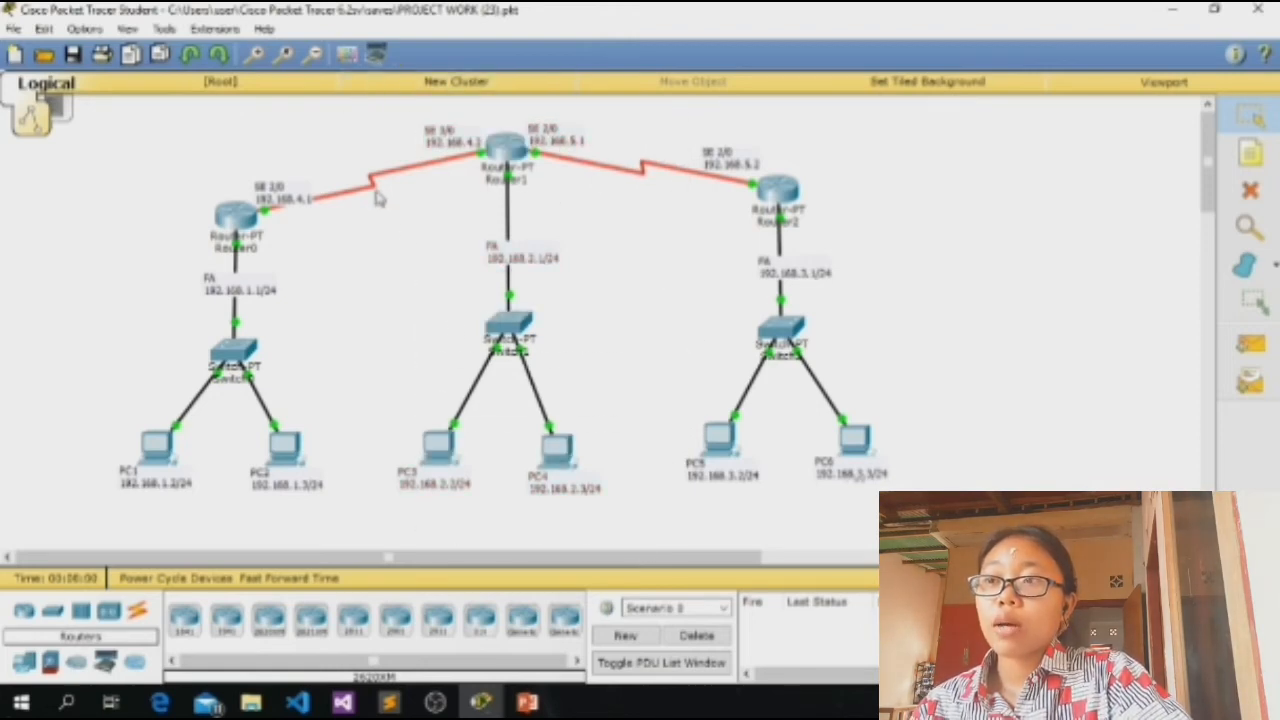
Step: Reposition Router1's SE 3/0 label and Router0's SE 2/0 label beside the ends of their shared serial link
drag(441, 137, 445, 143)
drag(297, 197, 286, 189)
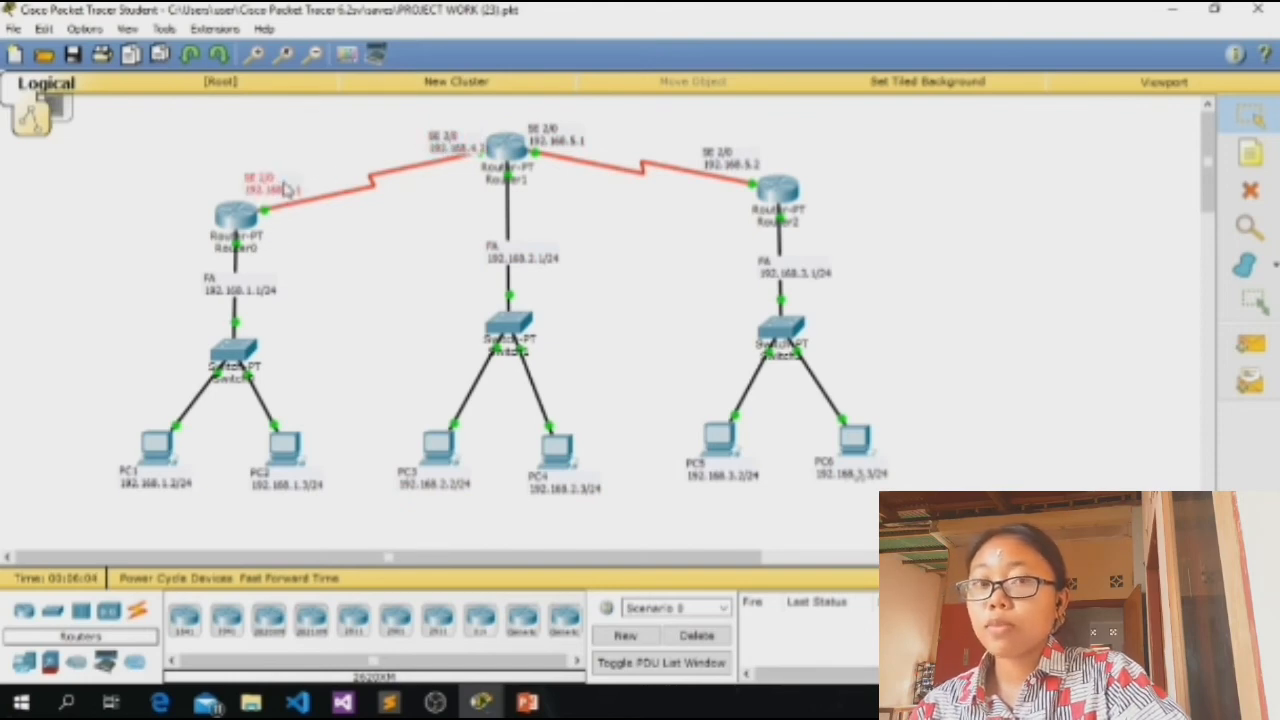
click(605, 207)
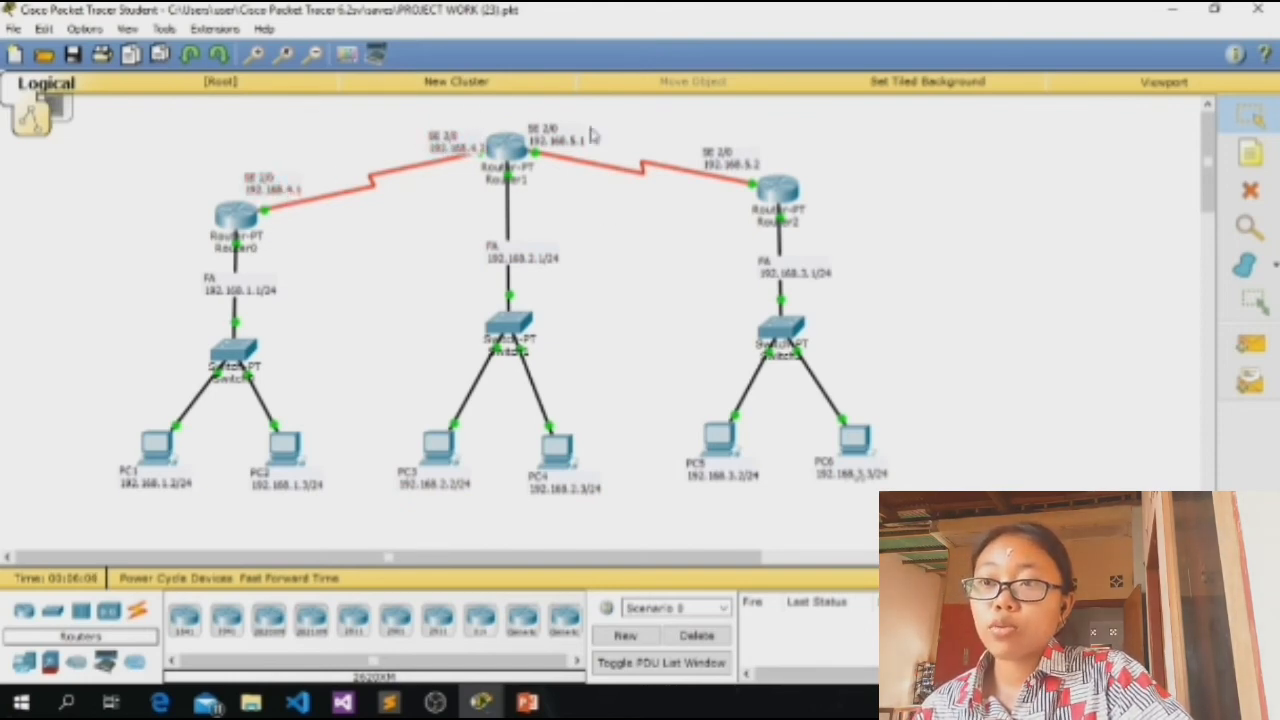
click(575, 134)
click(721, 168)
click(690, 238)
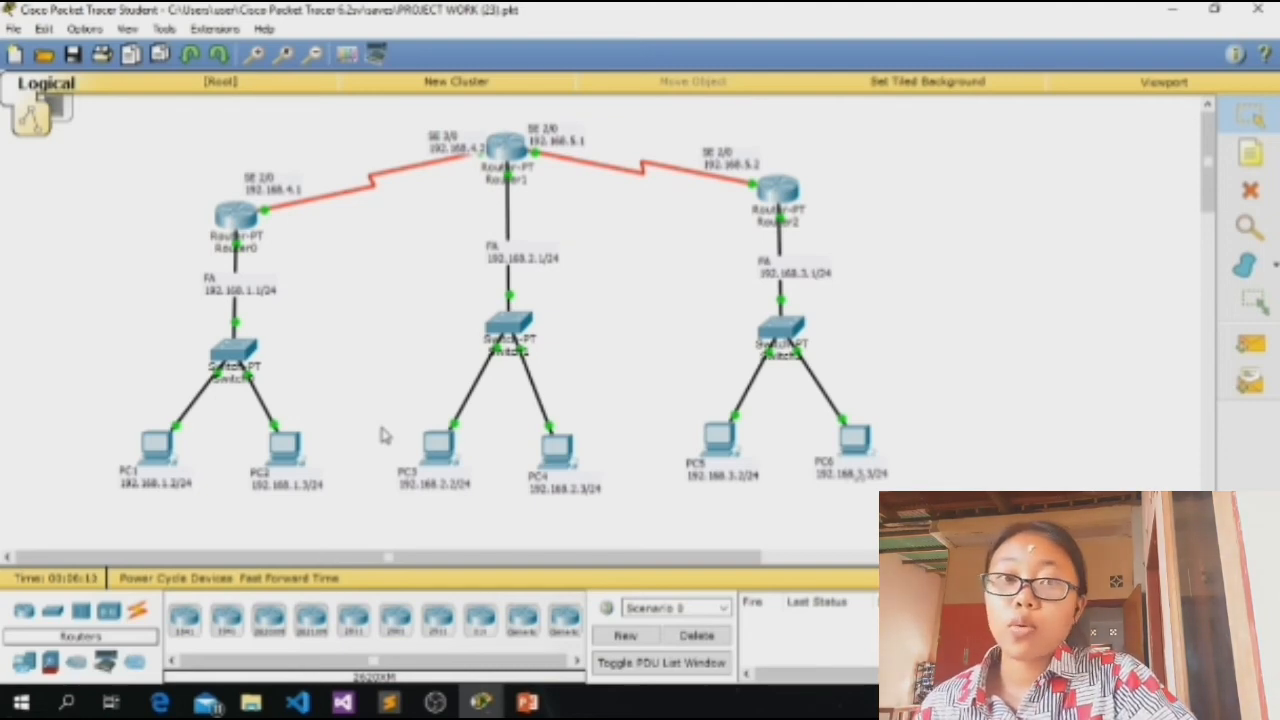
Step: Open PC1's Command Prompt beside the topology and ping PC2 at 192.168.1.3
click(157, 445)
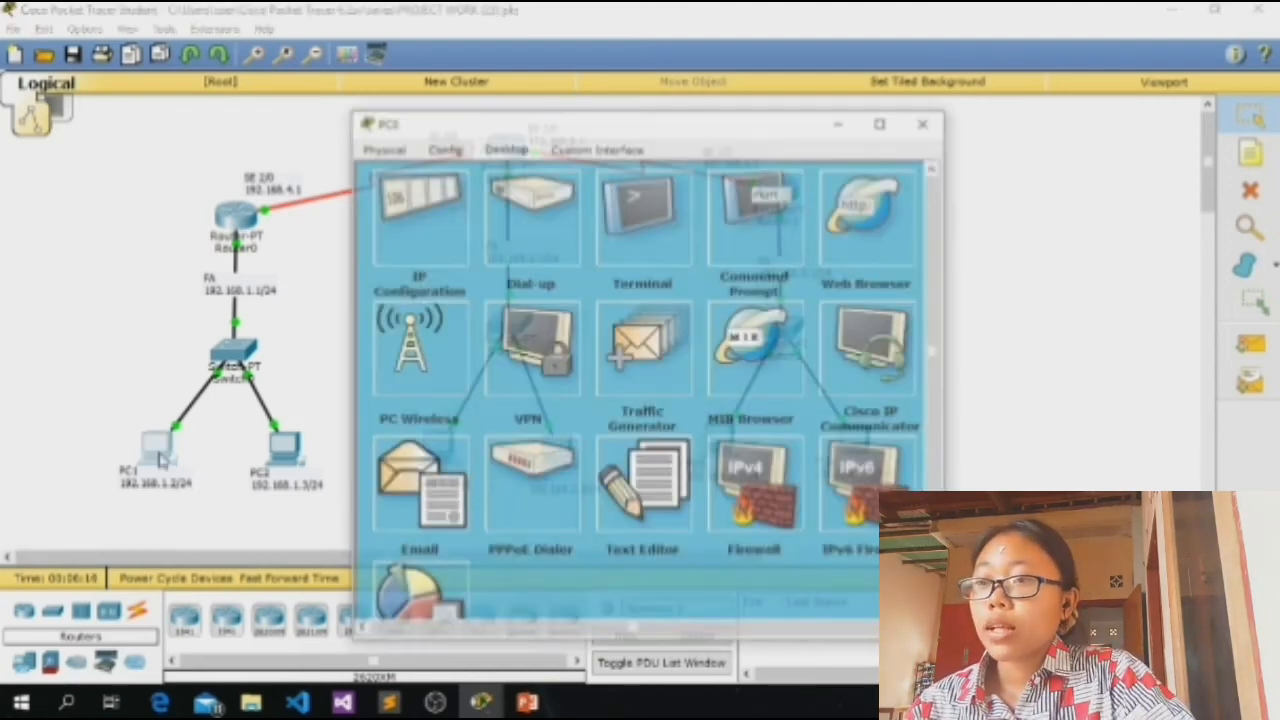
click(762, 200)
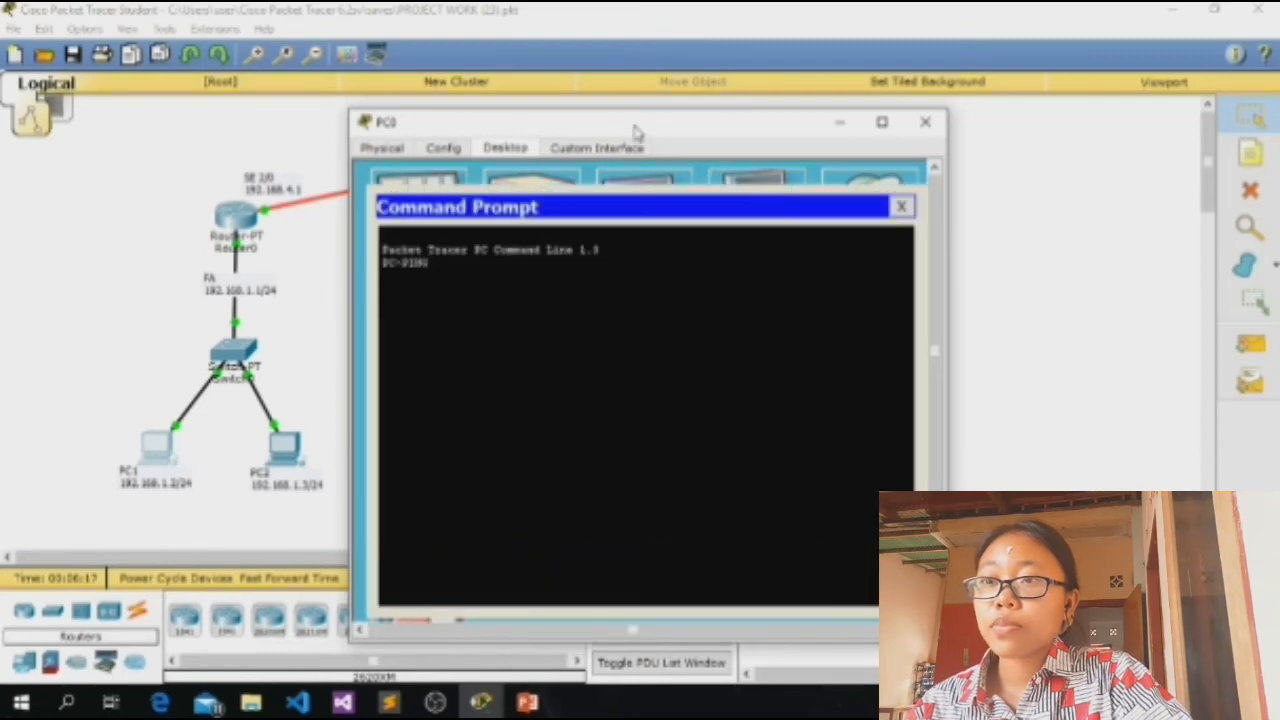
drag(636, 131, 744, 96)
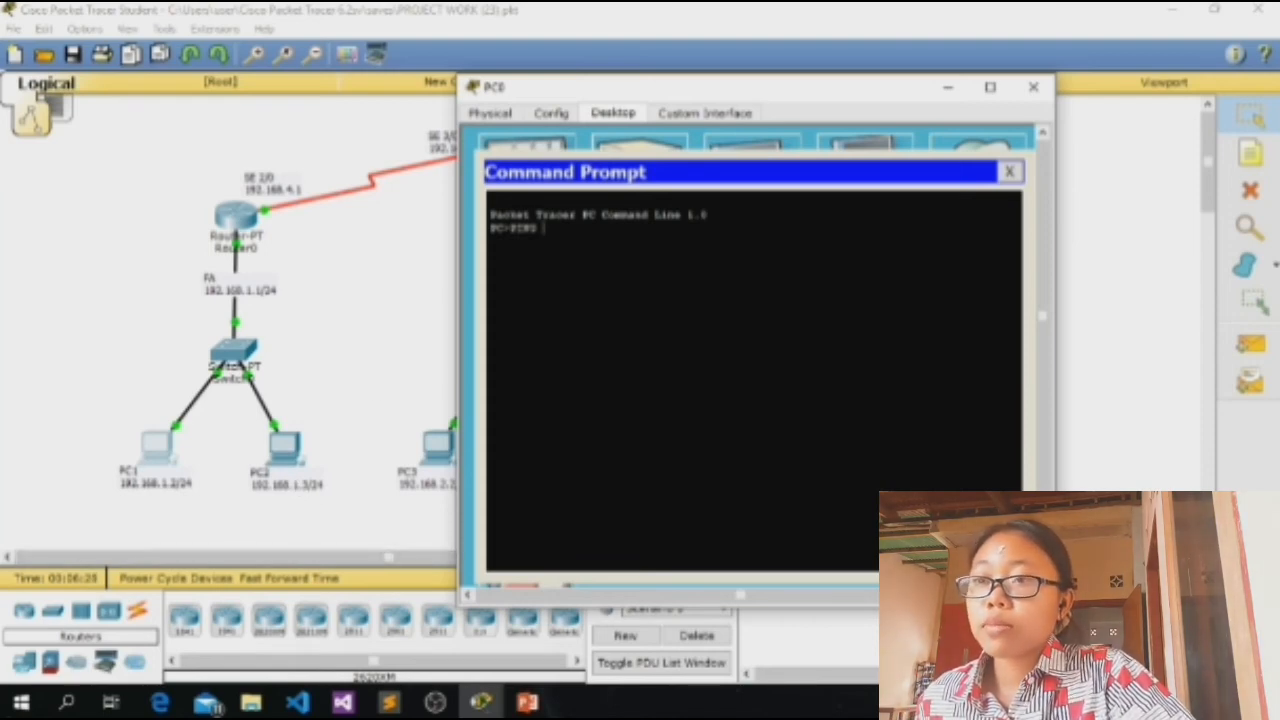
text(192)
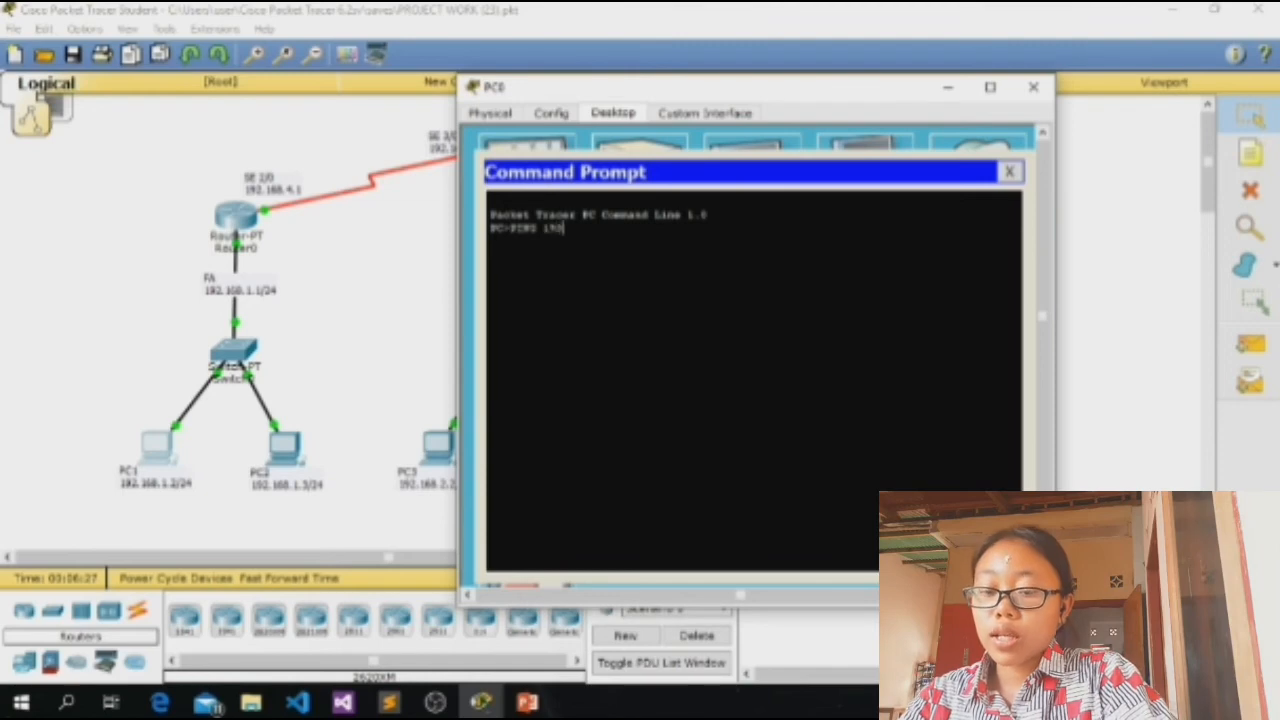
text(.16)
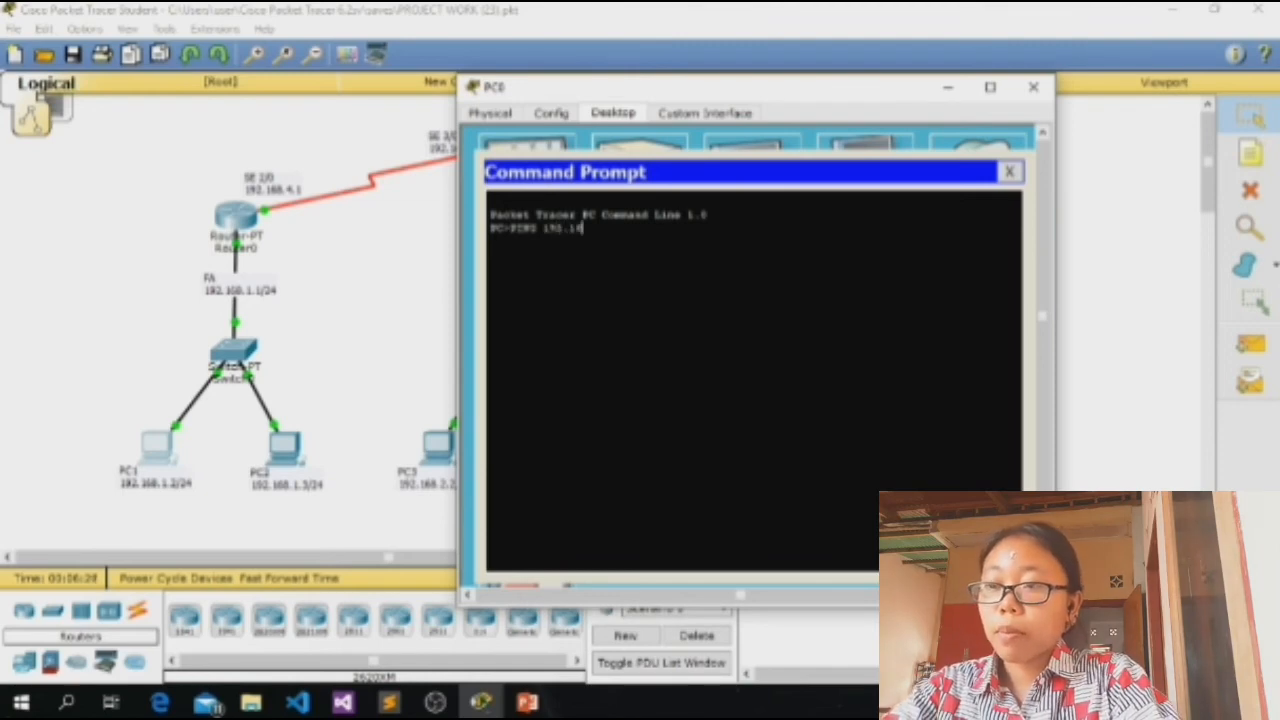
text(8.1.3)
key(Return)
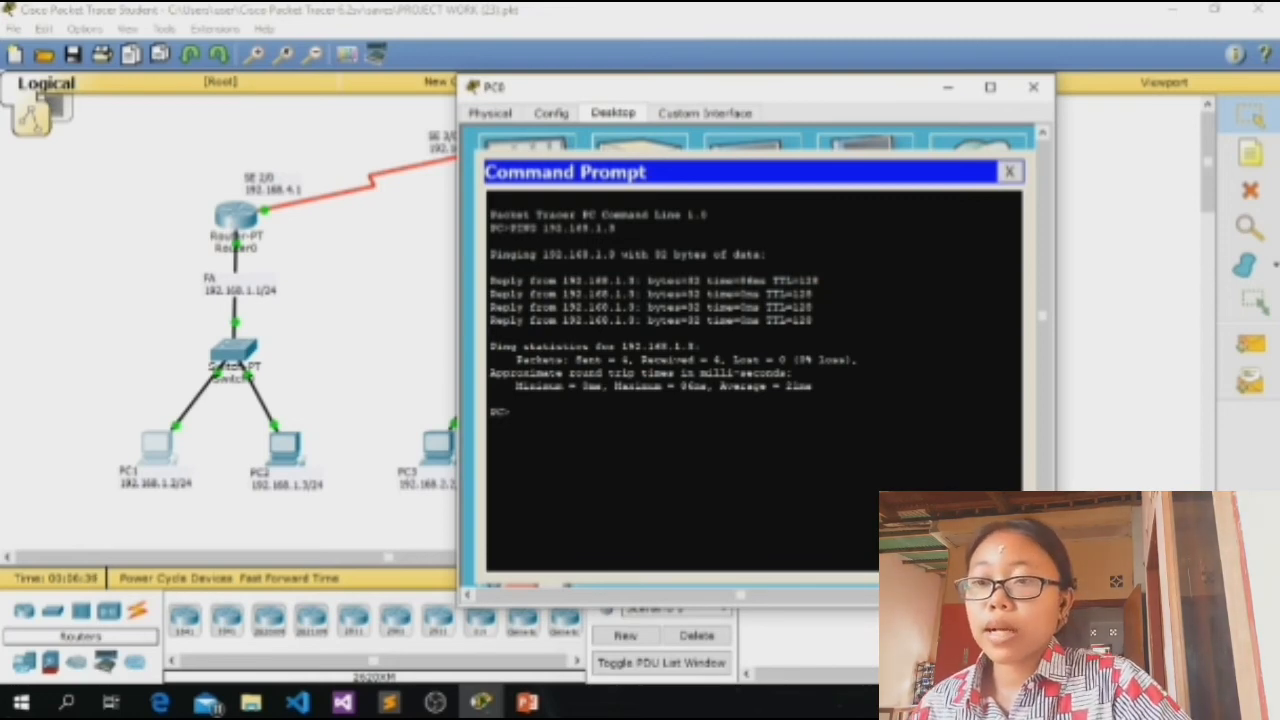
Step: Reuse the previous command to ping PC3 at 192.168.2.2, keeping the second subnet in view beside the window
key(Up)
key(BackSpace)
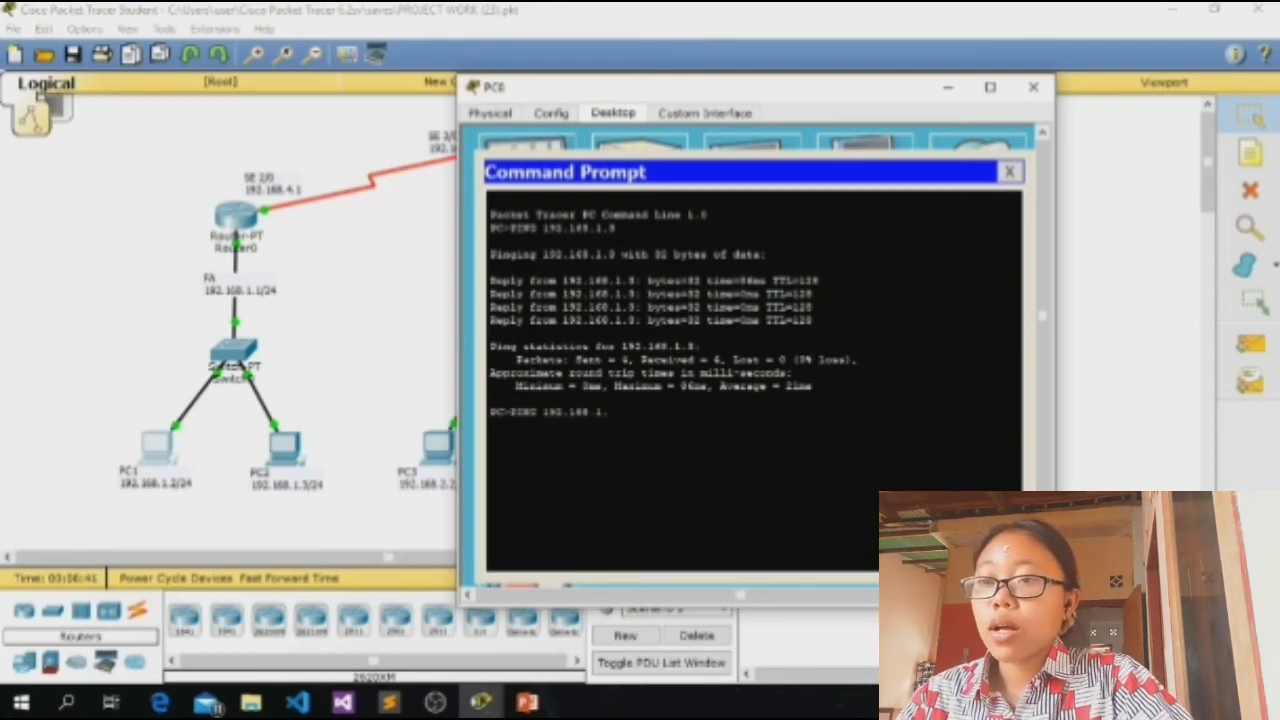
key(BackSpace)
key(BackSpace)
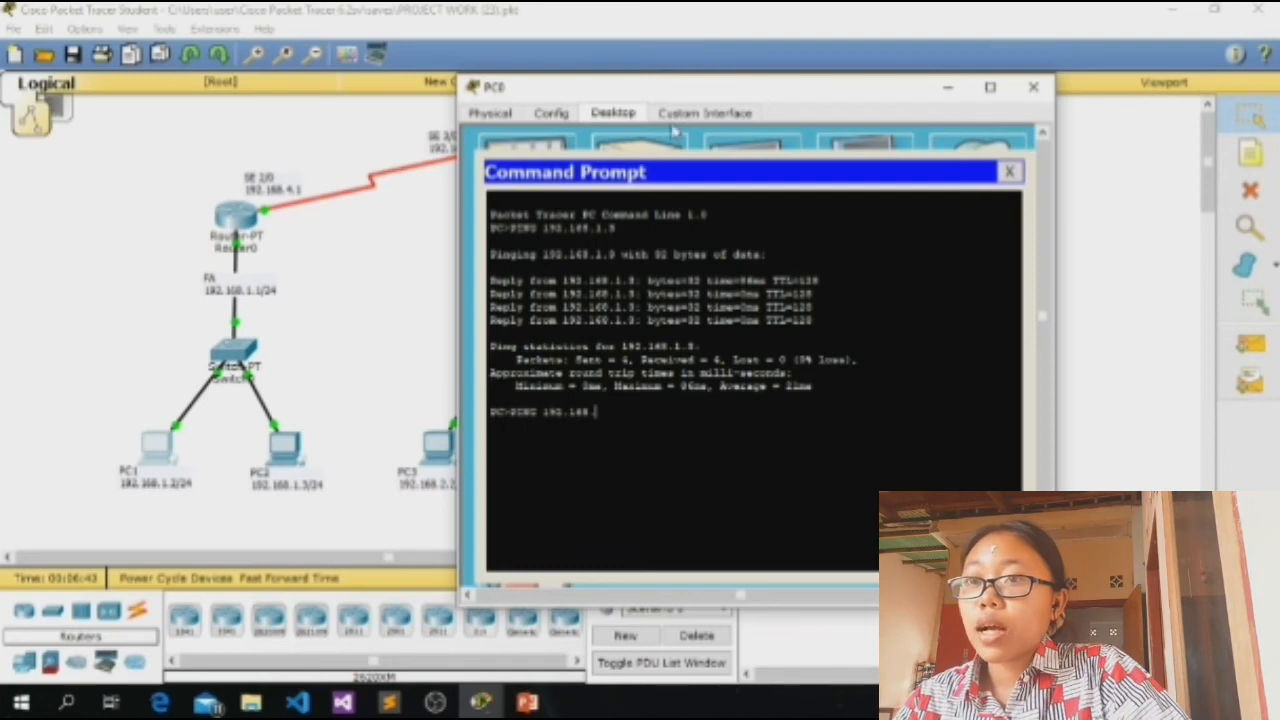
drag(687, 88, 863, 64)
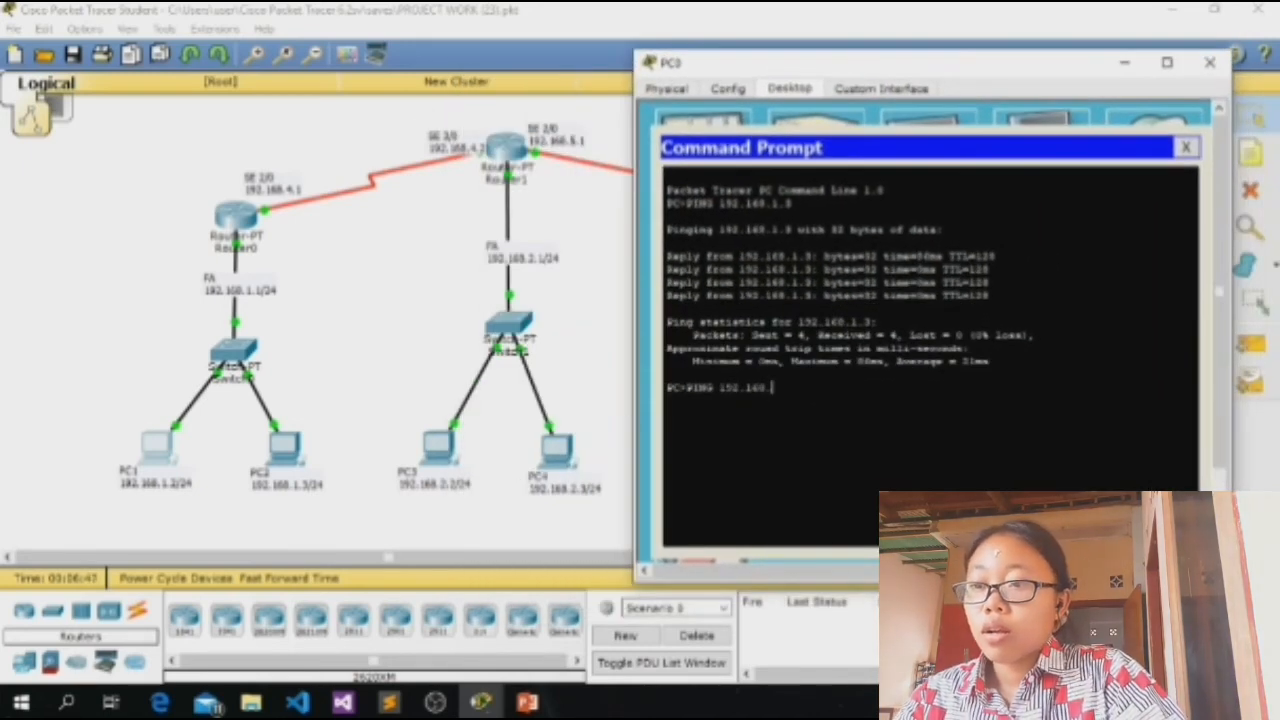
text(2.2)
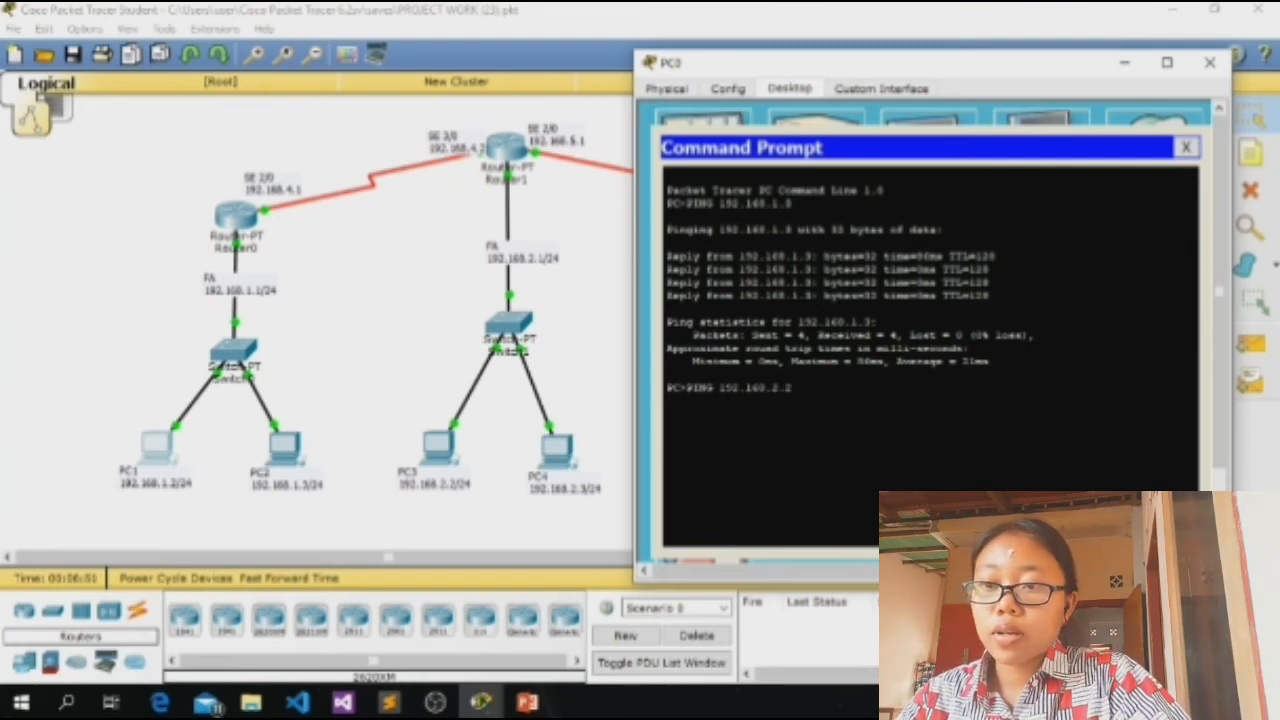
key(Return)
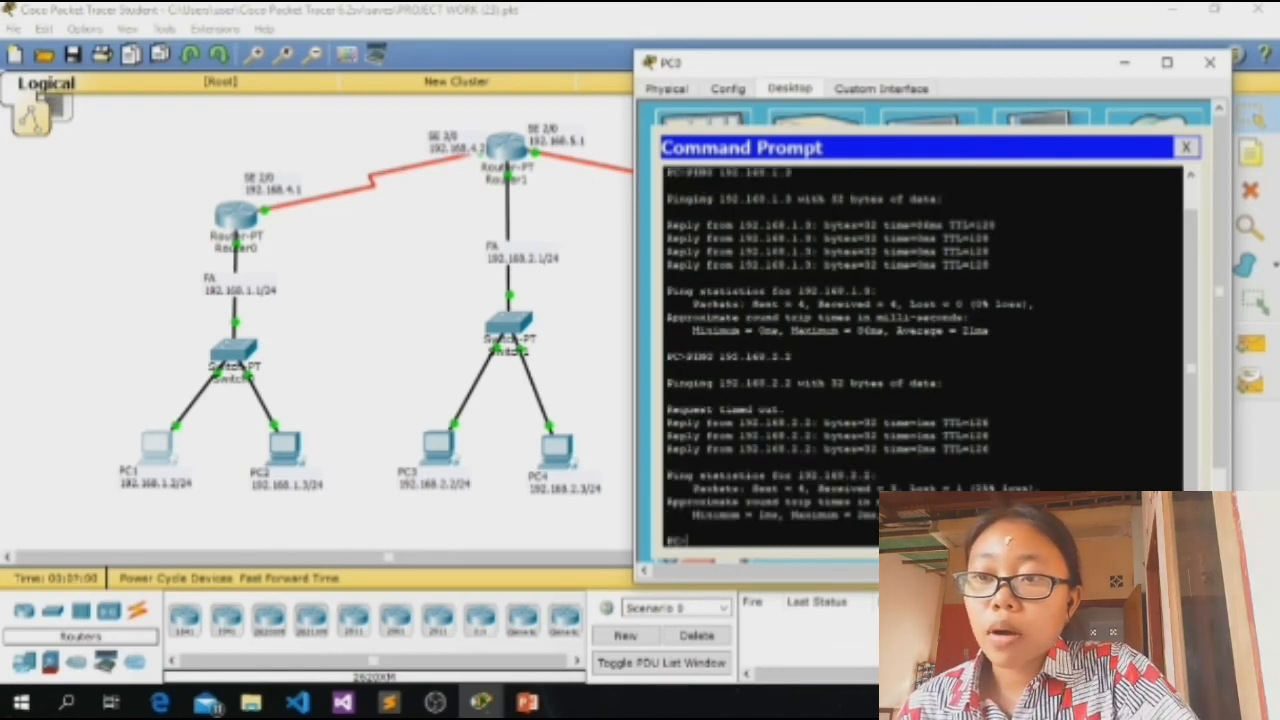
Step: Highlight the individual response lines in the output of the ping to 192.168.2.2
drag(788, 410, 627, 406)
drag(990, 450, 648, 425)
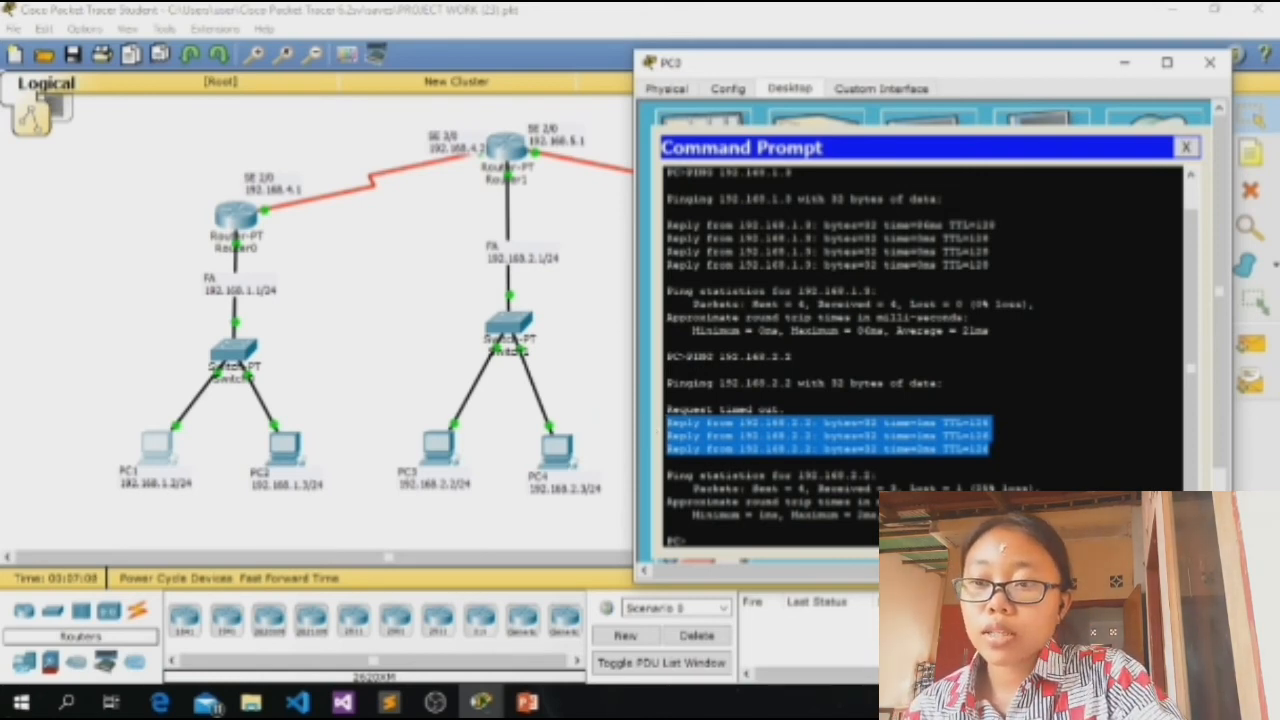
click(666, 528)
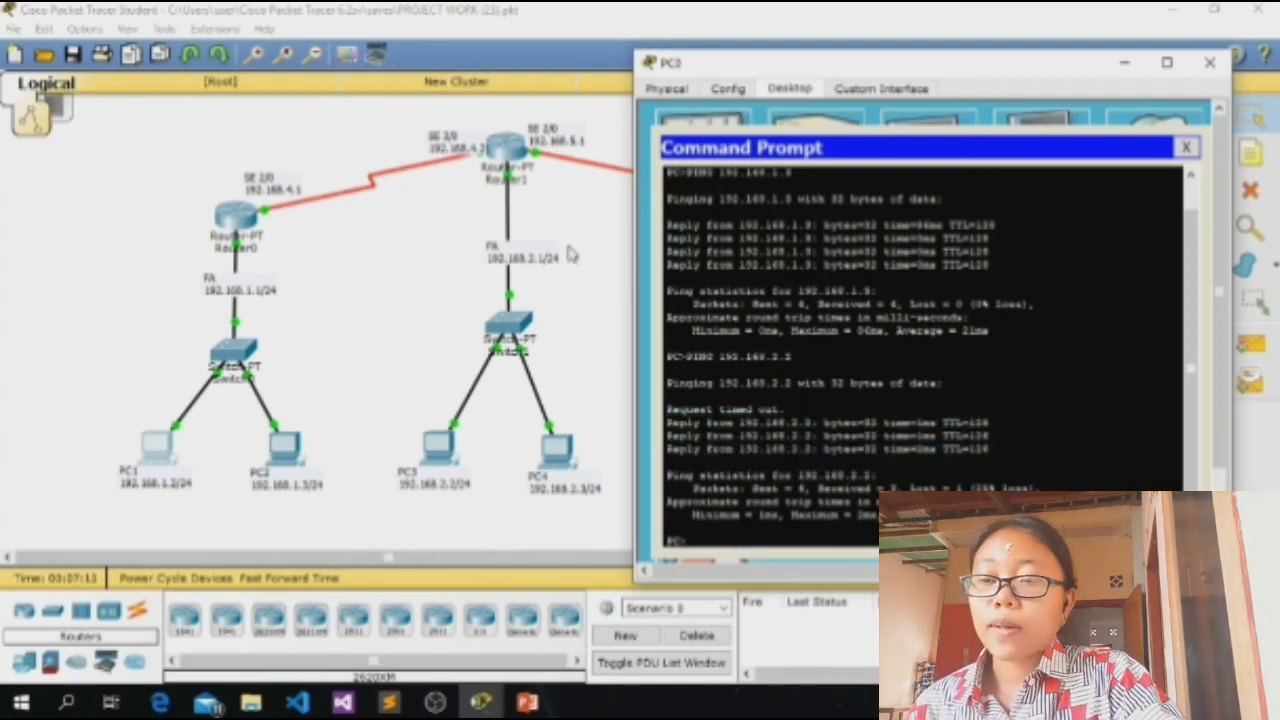
Step: Uncover the third subnet beside PC1's window and ping PC5 at 192.168.3.2 by editing the recalled command
text(PING 192.168.3.3)
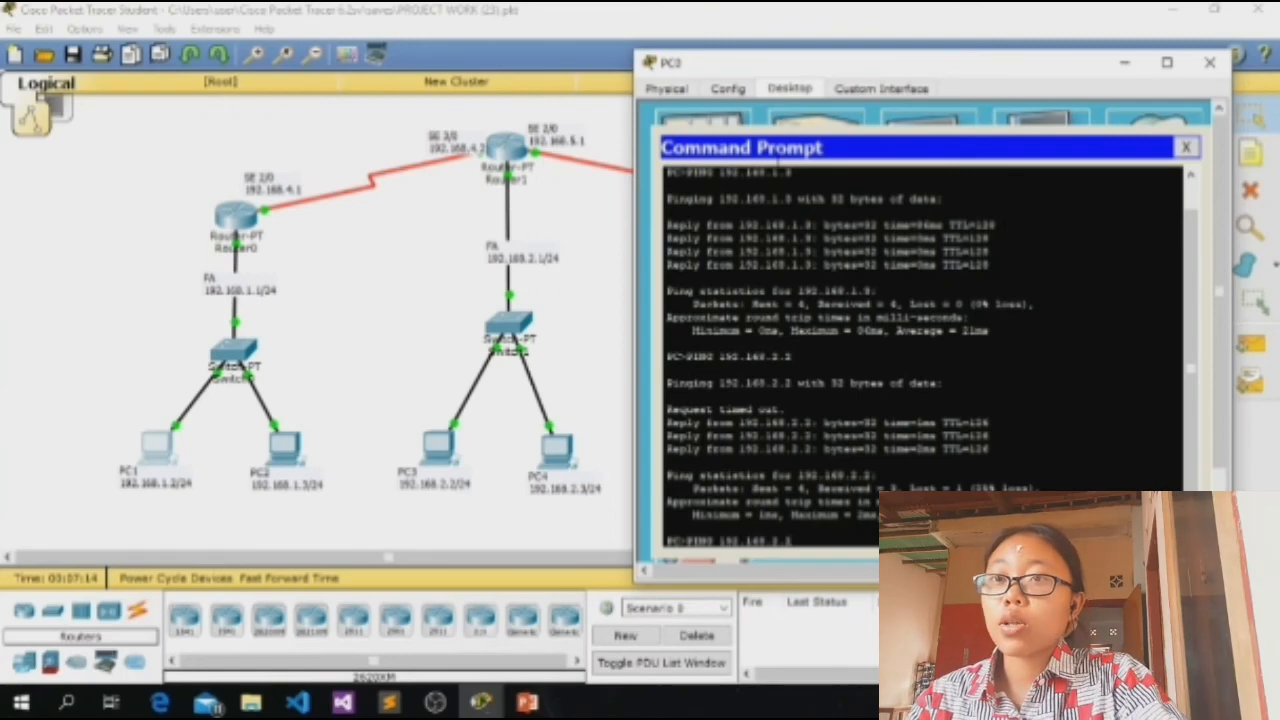
mouse_move(890, 70)
mouse_down()
mouse_move(595, 308)
mouse_move(350, 177)
mouse_move(872, 10)
mouse_move(906, 71)
mouse_up()
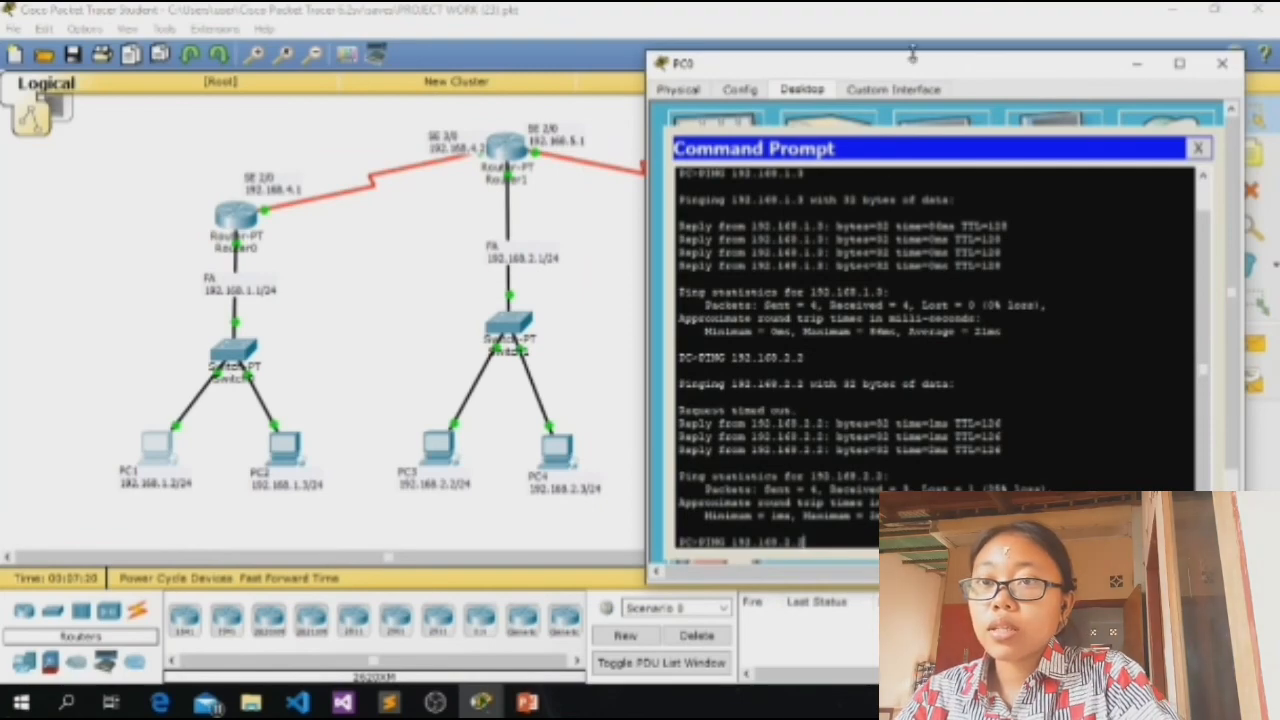
drag(916, 72, 348, 74)
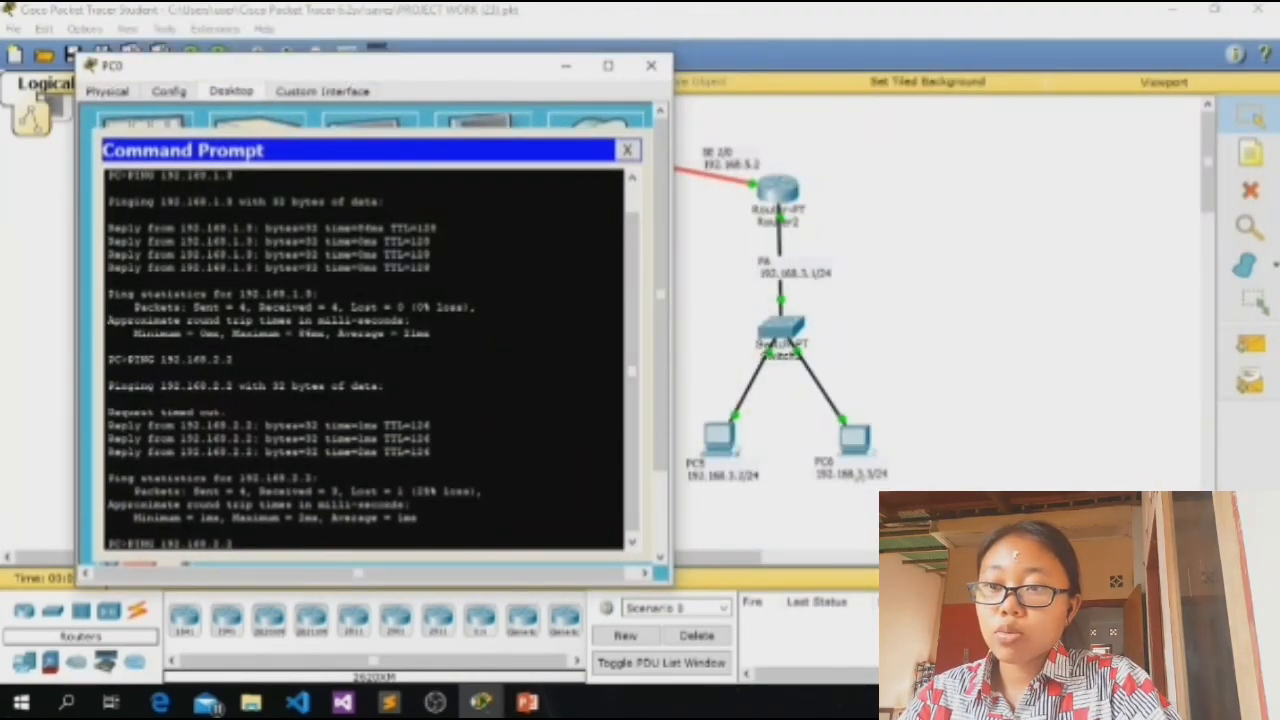
key(BackSpace)
key(BackSpace)
key(BackSpace)
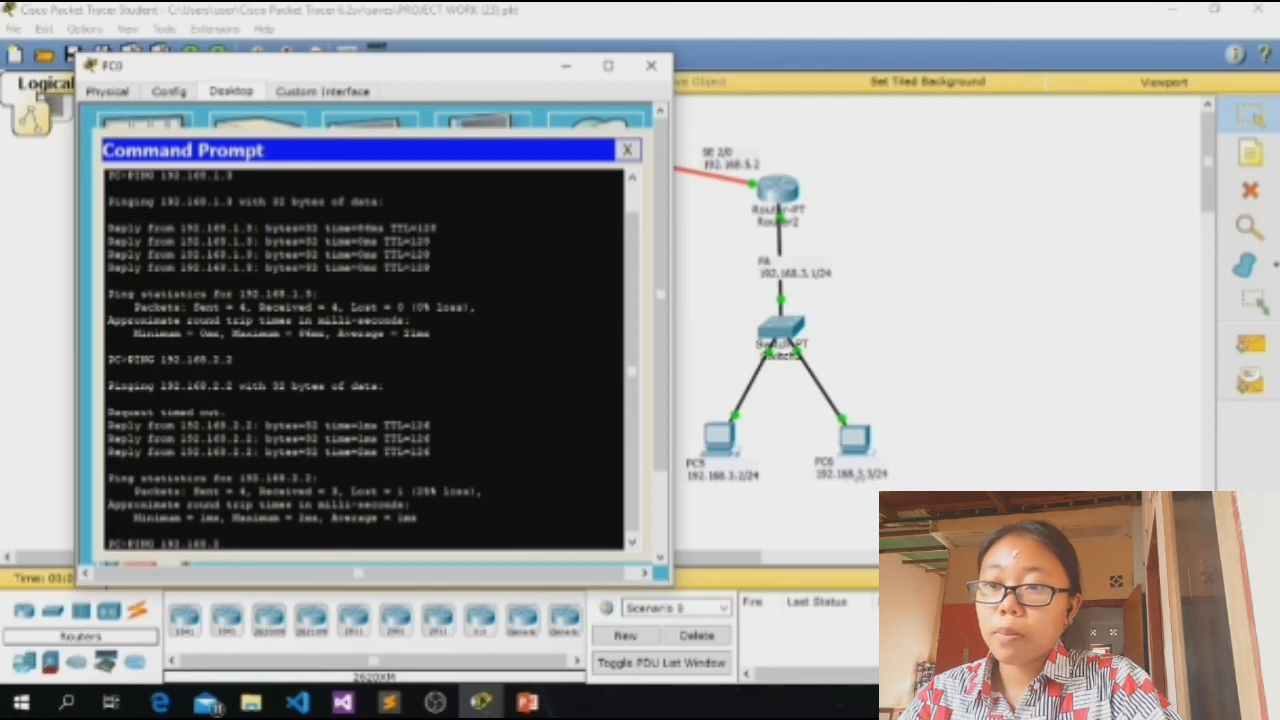
text(3.3)
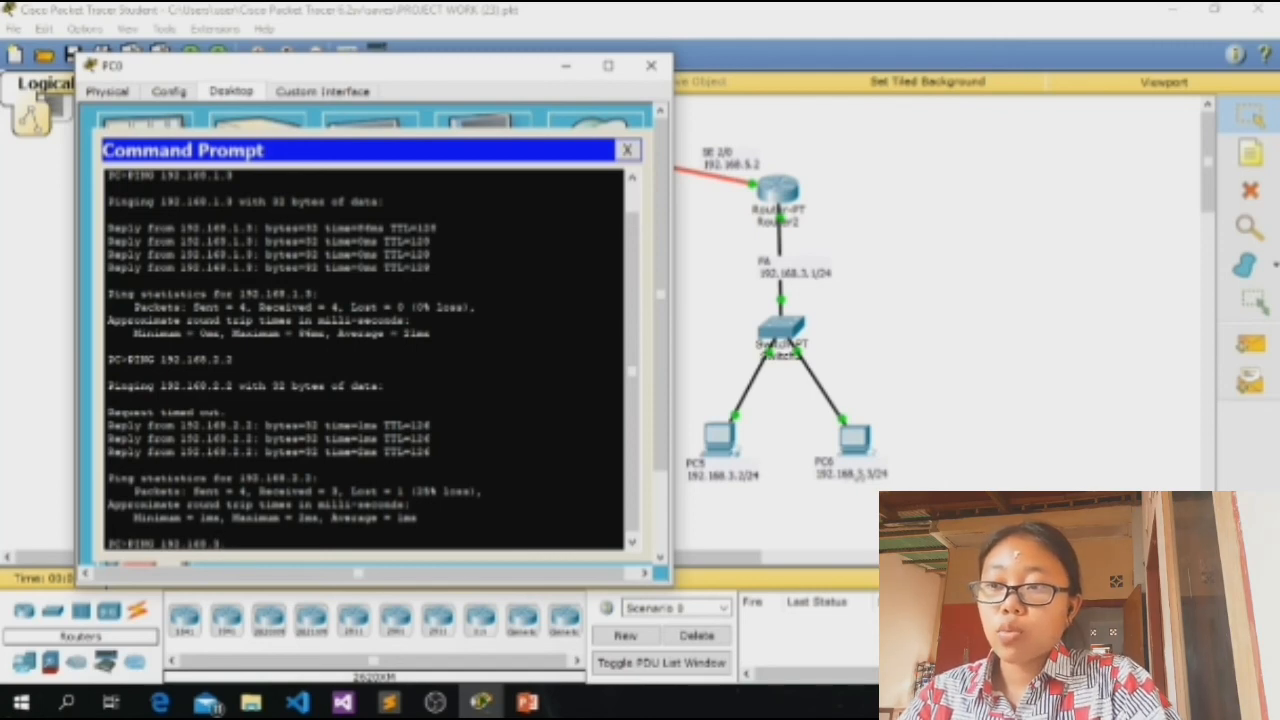
key(Return)
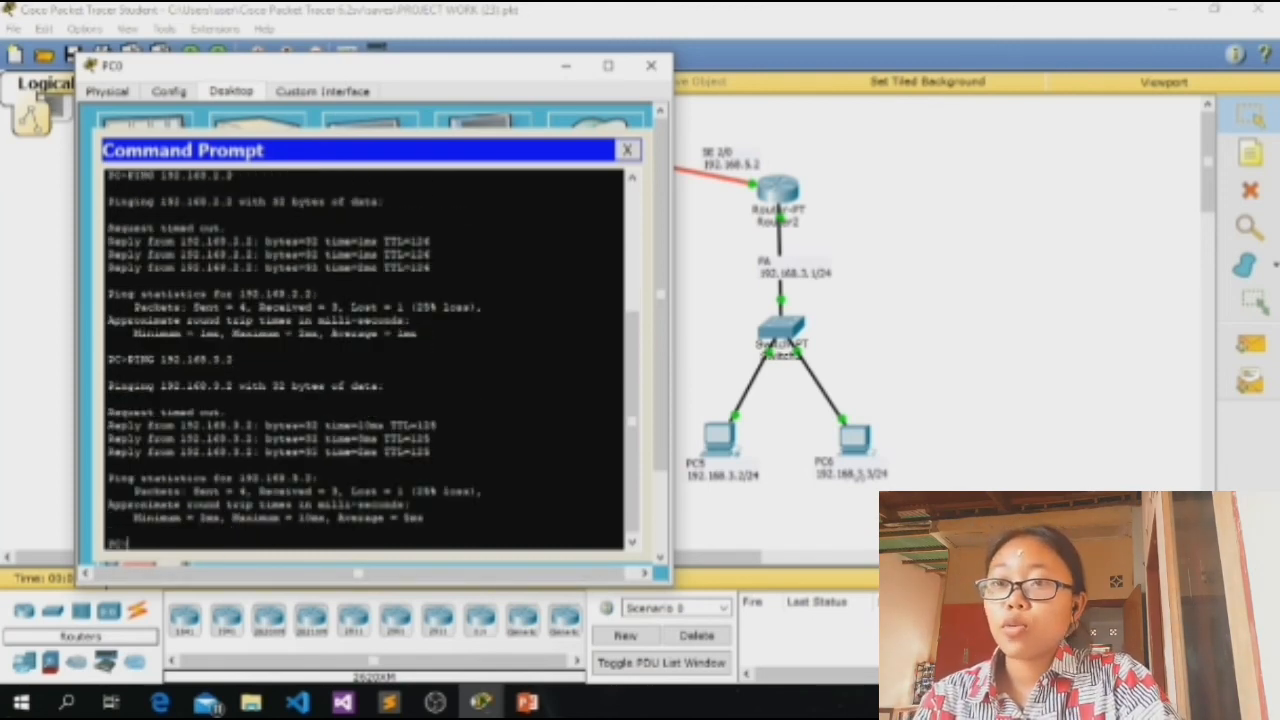
Step: Close PC1's window and open PC5's Command Prompt, placing its window beside the first two subnets of the topology
click(651, 65)
click(718, 440)
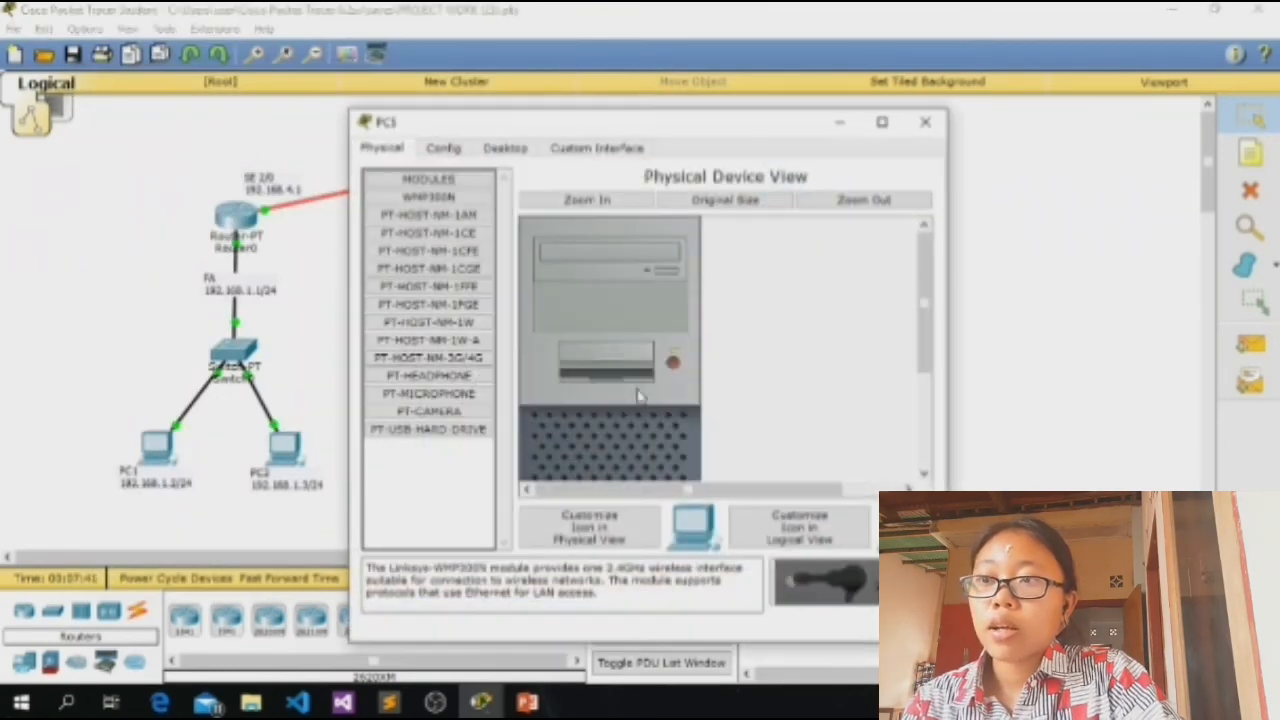
drag(565, 125, 955, 129)
double_click(951, 129)
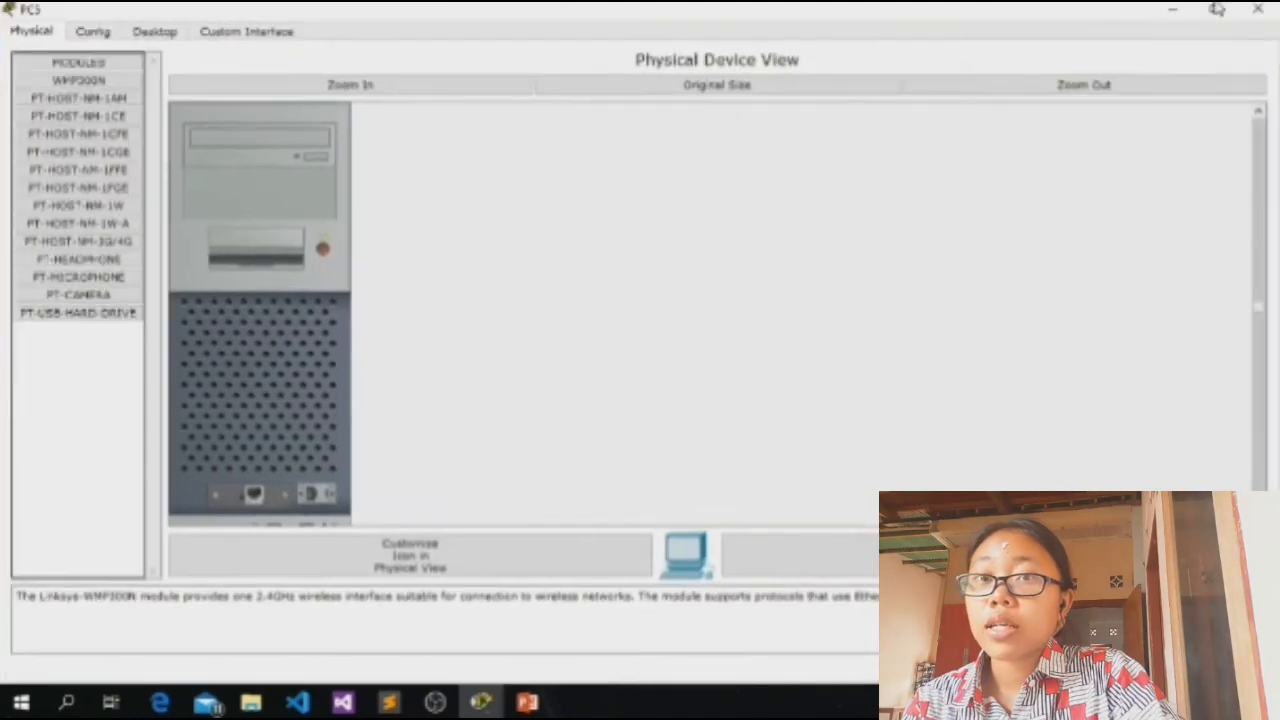
click(1214, 9)
drag(992, 122, 940, 50)
click(851, 73)
click(1101, 155)
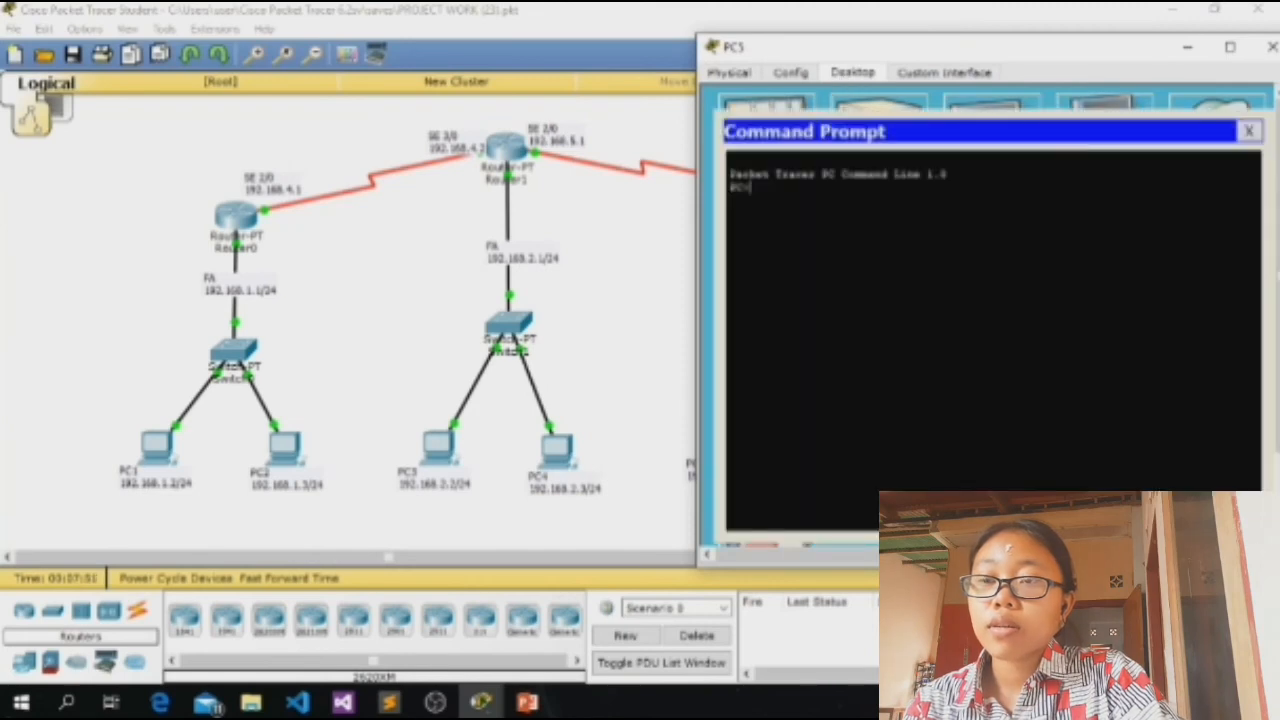
Step: Ping PC5's own address 192.168.3.2 from its Command Prompt, moving the window aside to reveal PC5's label
text(ping)
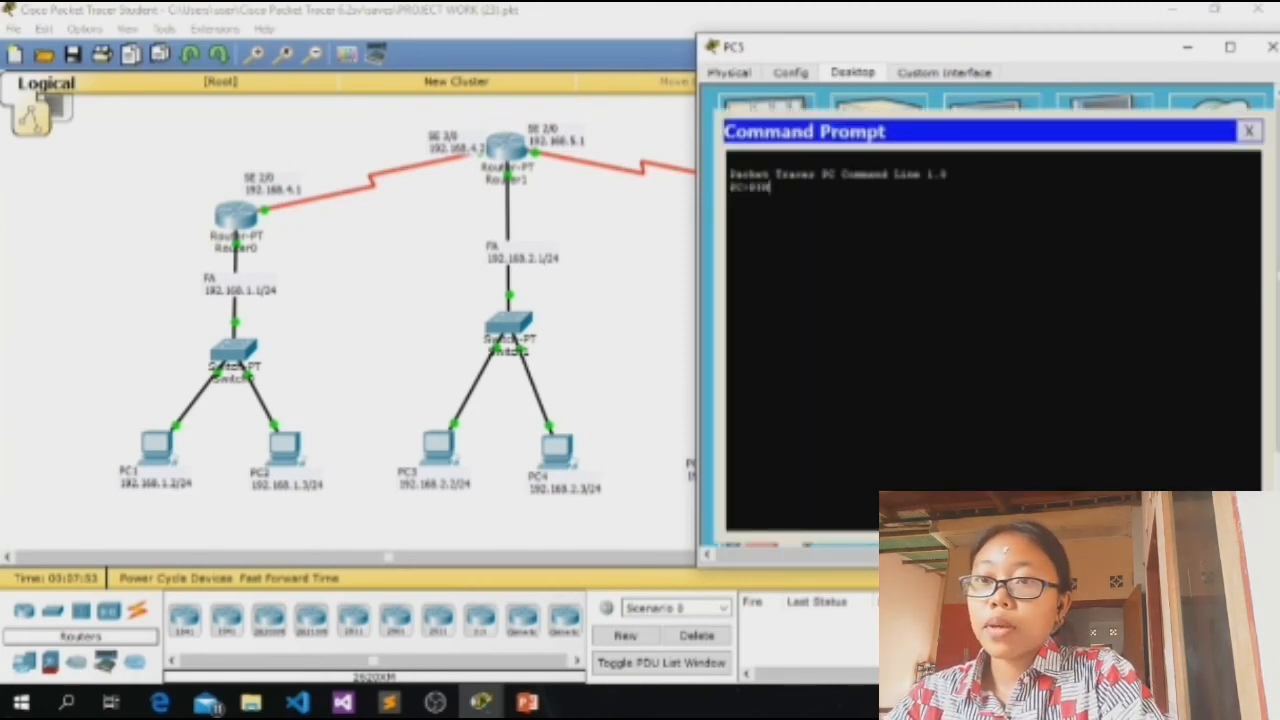
text( 192.168.)
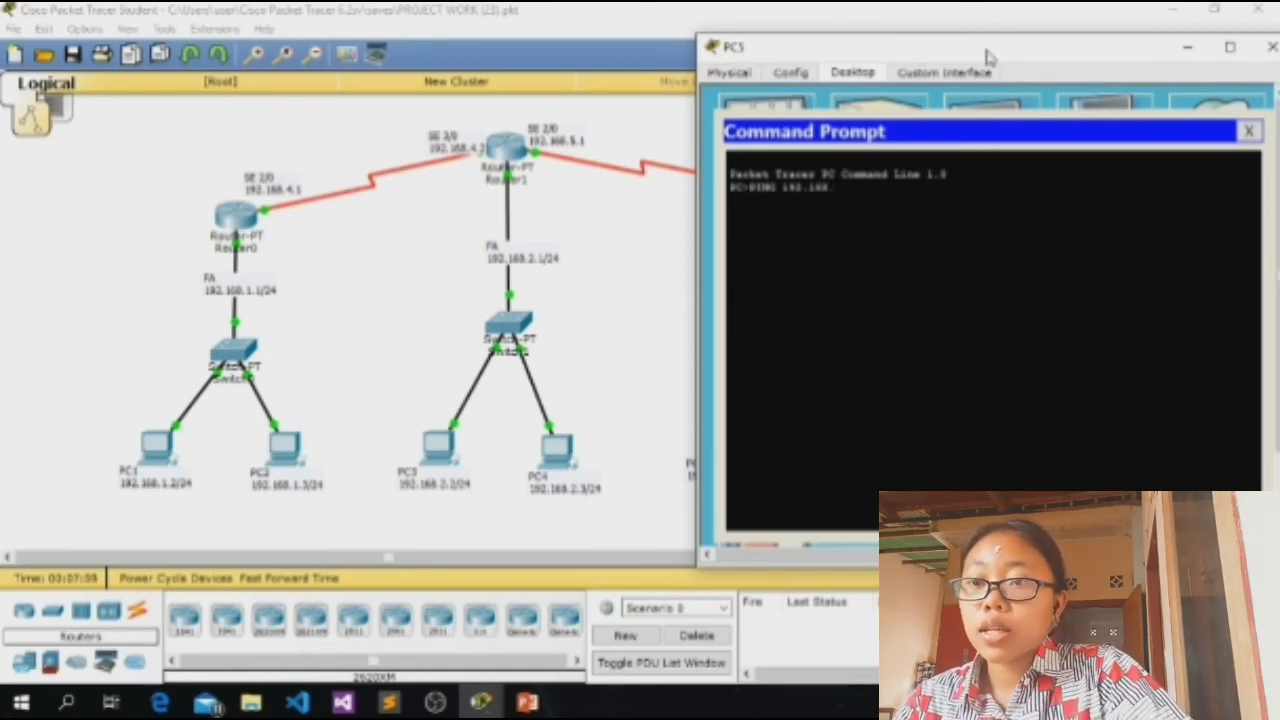
drag(989, 57, 1058, 52)
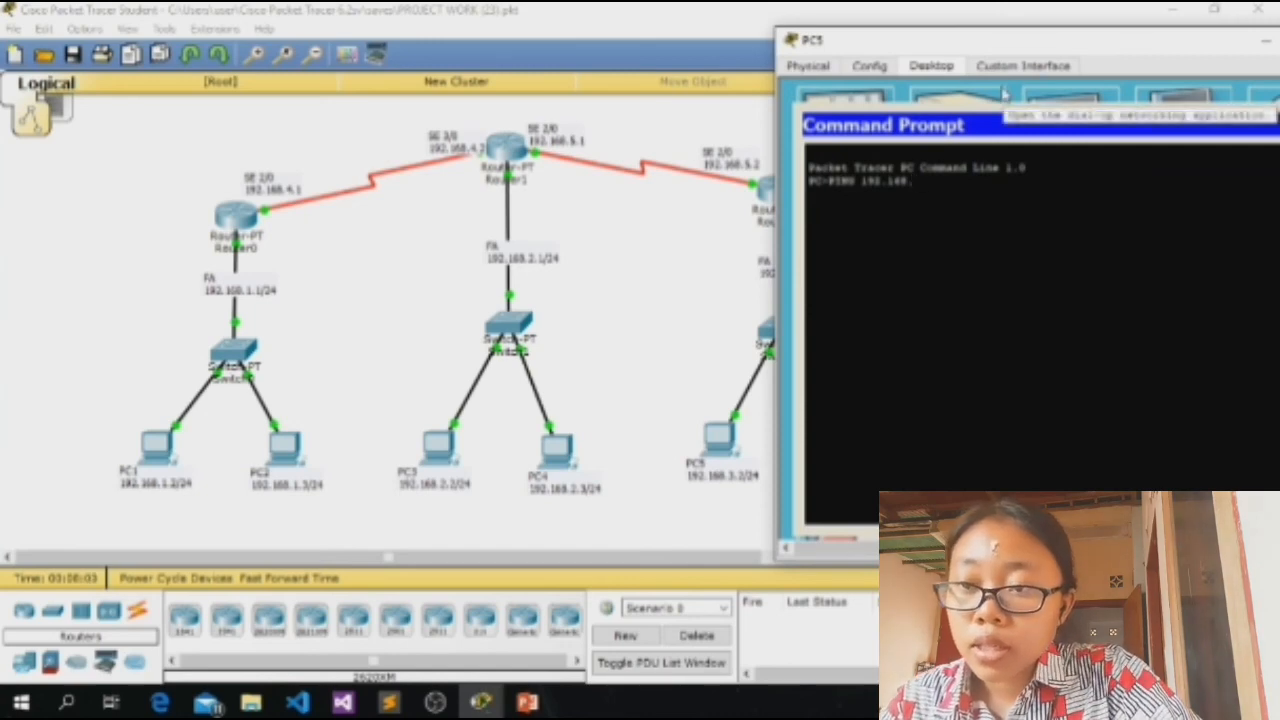
text(3.2)
key(Return)
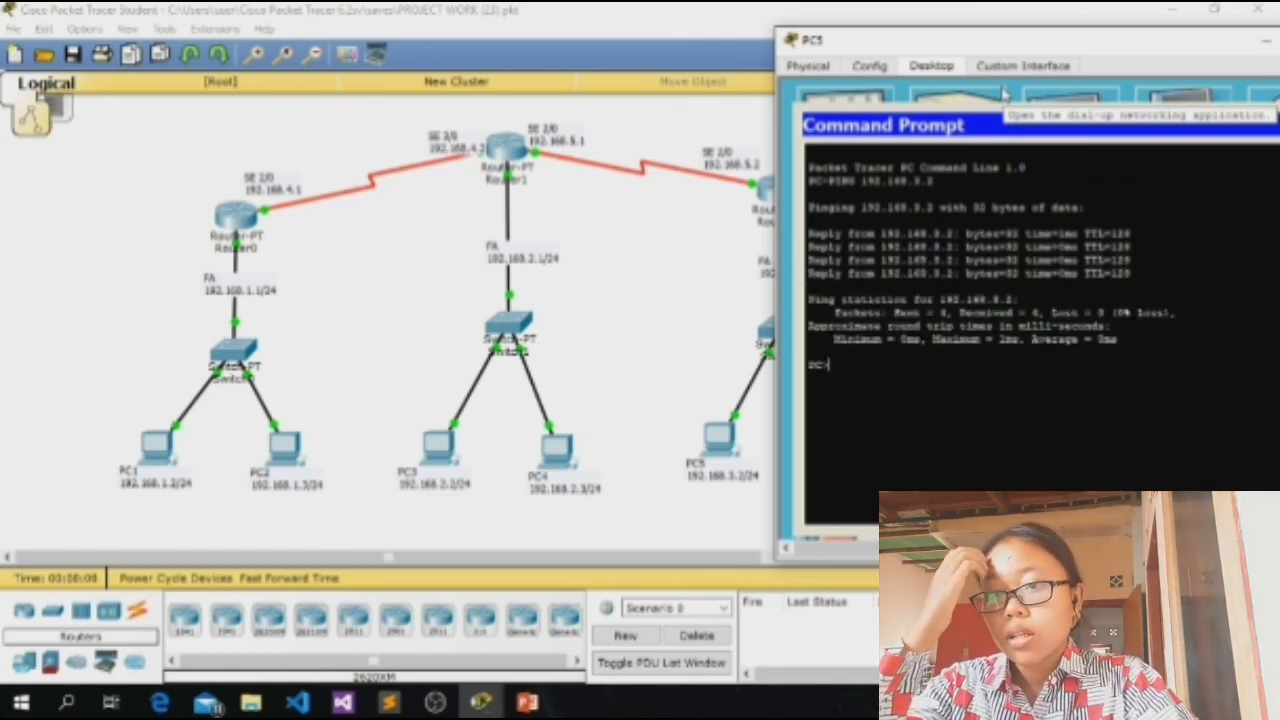
Step: Ping PC3 at 192.168.2.2 from PC5 by editing the third octet of the recalled command
key(Up)
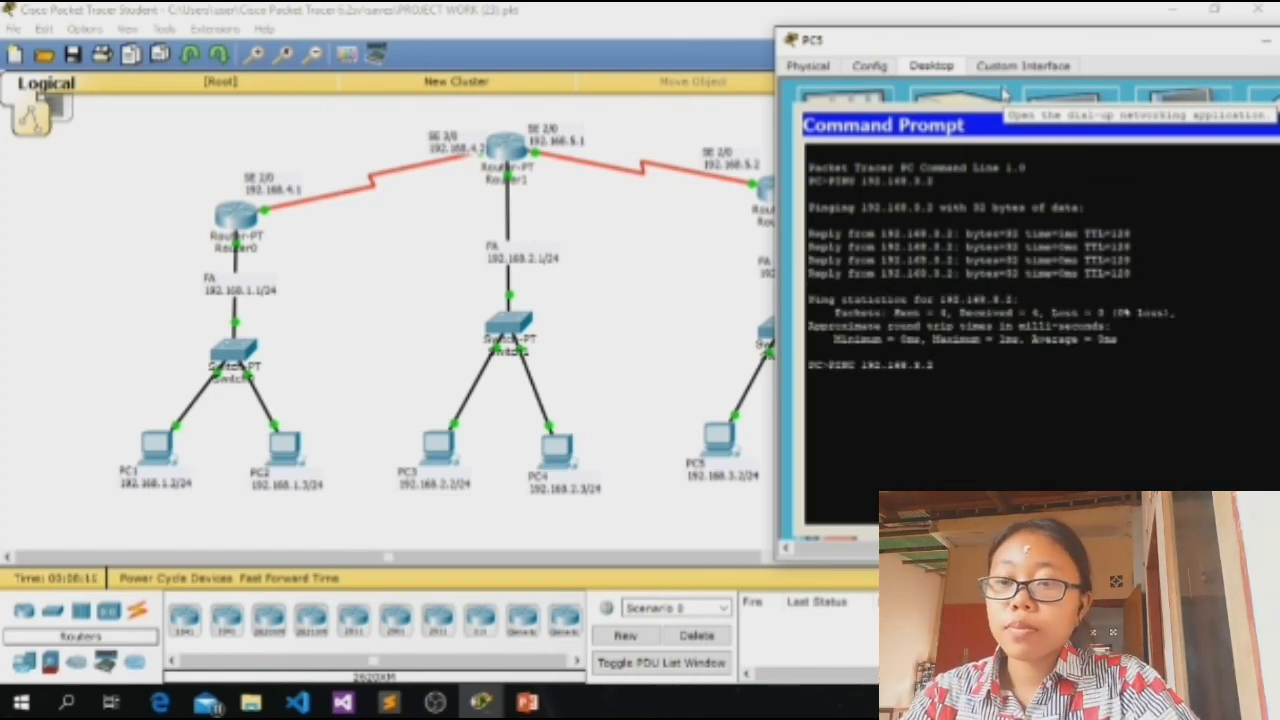
key(Left)
key(Left)
key(BackSpace)
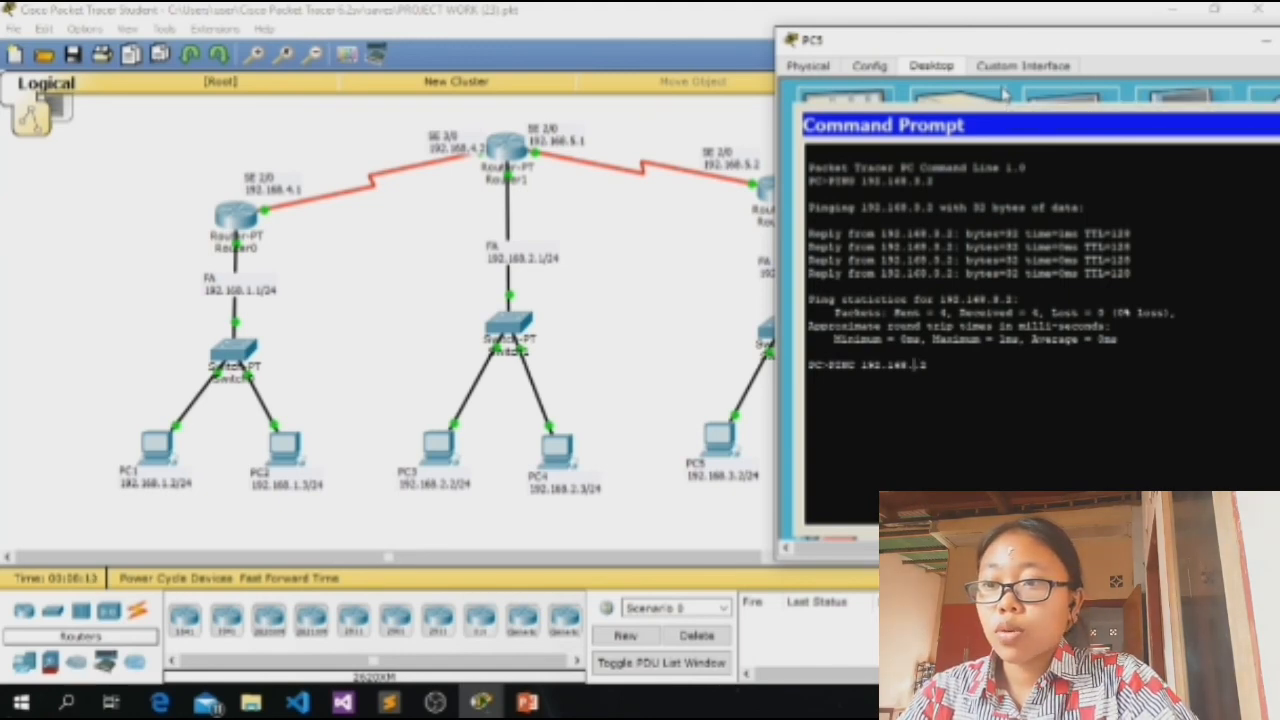
text(2)
key(Return)
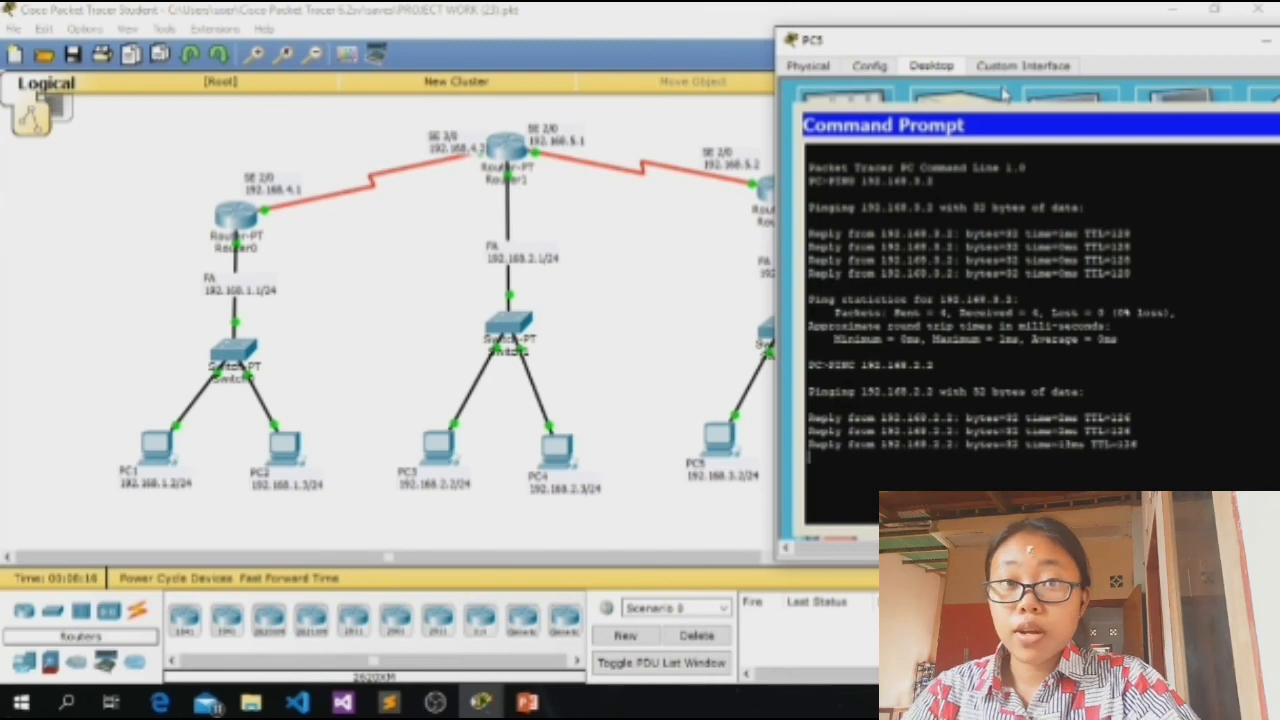
Step: Edit the recalled command to ping PC1 at 192.168.1.2 from PC5, and close PC5's window
key(Up)
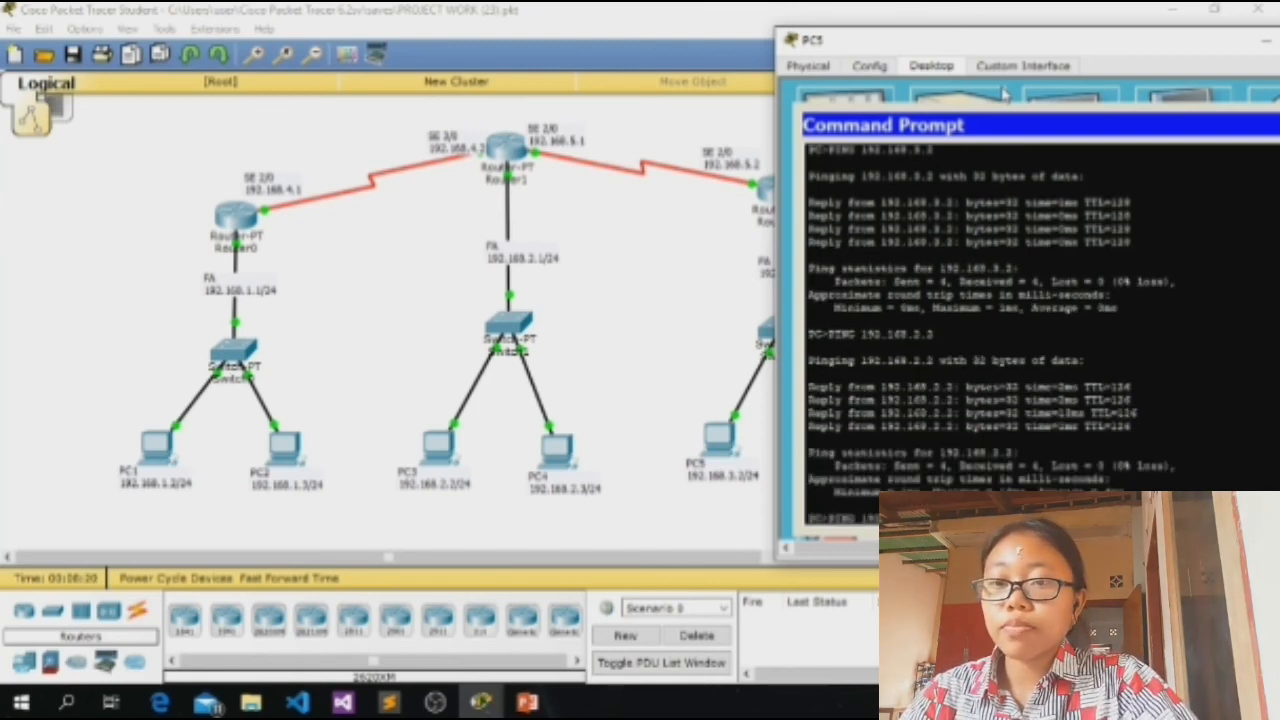
key(Return)
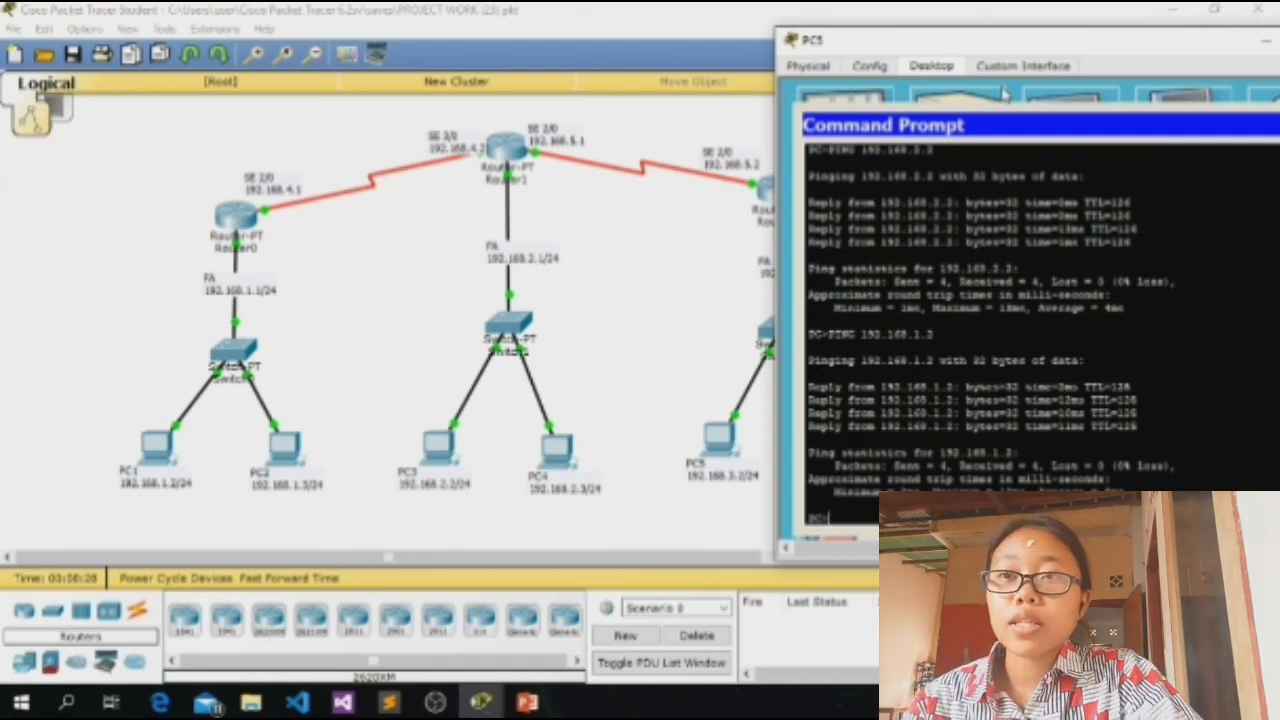
drag(1072, 38, 590, 67)
click(869, 68)
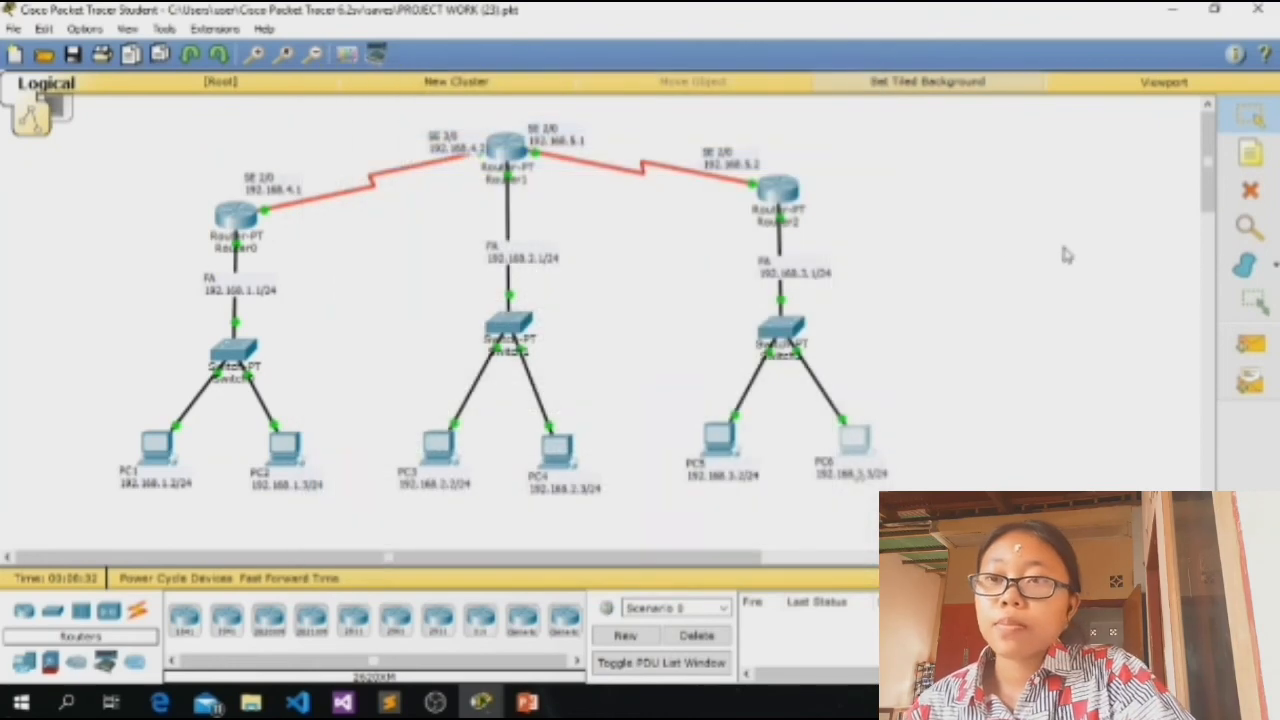
Step: Switch to the PowerPoint presentation and shift the "Klik PC > Desktop > IP Configuration" text slightly up and left on slide 8
click(528, 703)
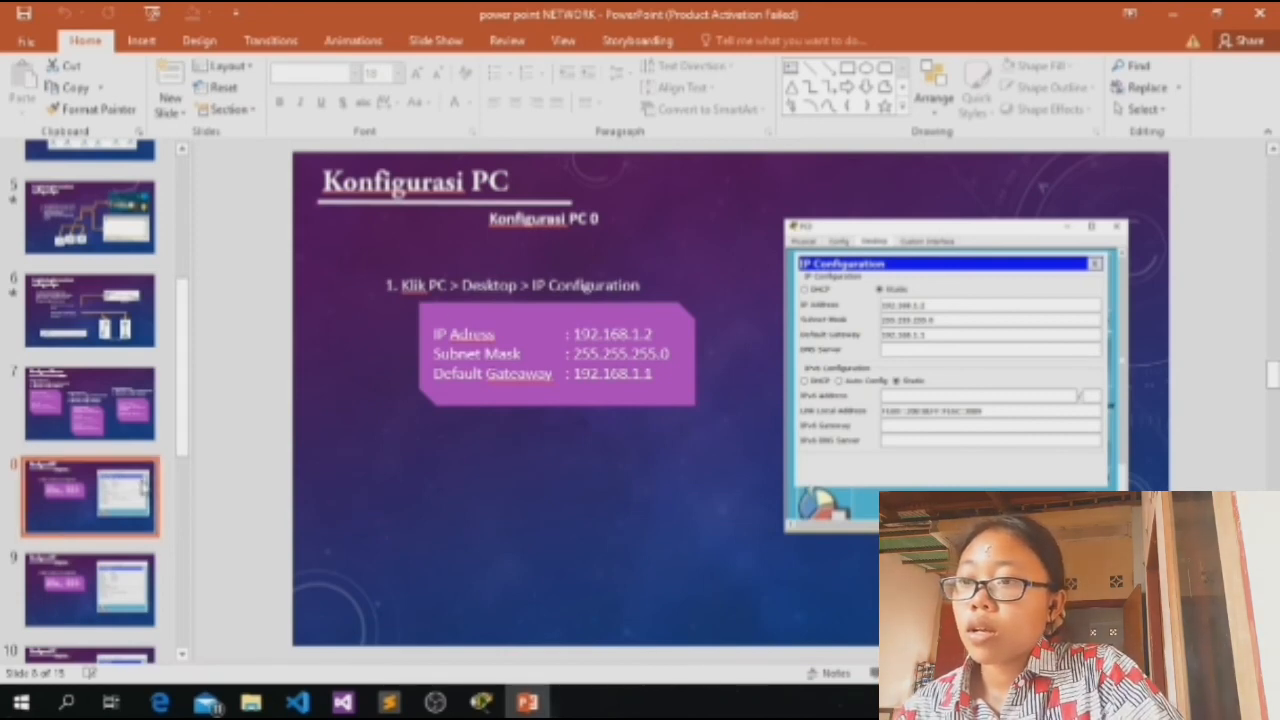
scroll(90, 400, down, 2)
mouse_move(376, 263)
mouse_down()
mouse_move(511, 412)
mouse_move(419, 263)
mouse_move(358, 263)
mouse_move(366, 250)
mouse_up()
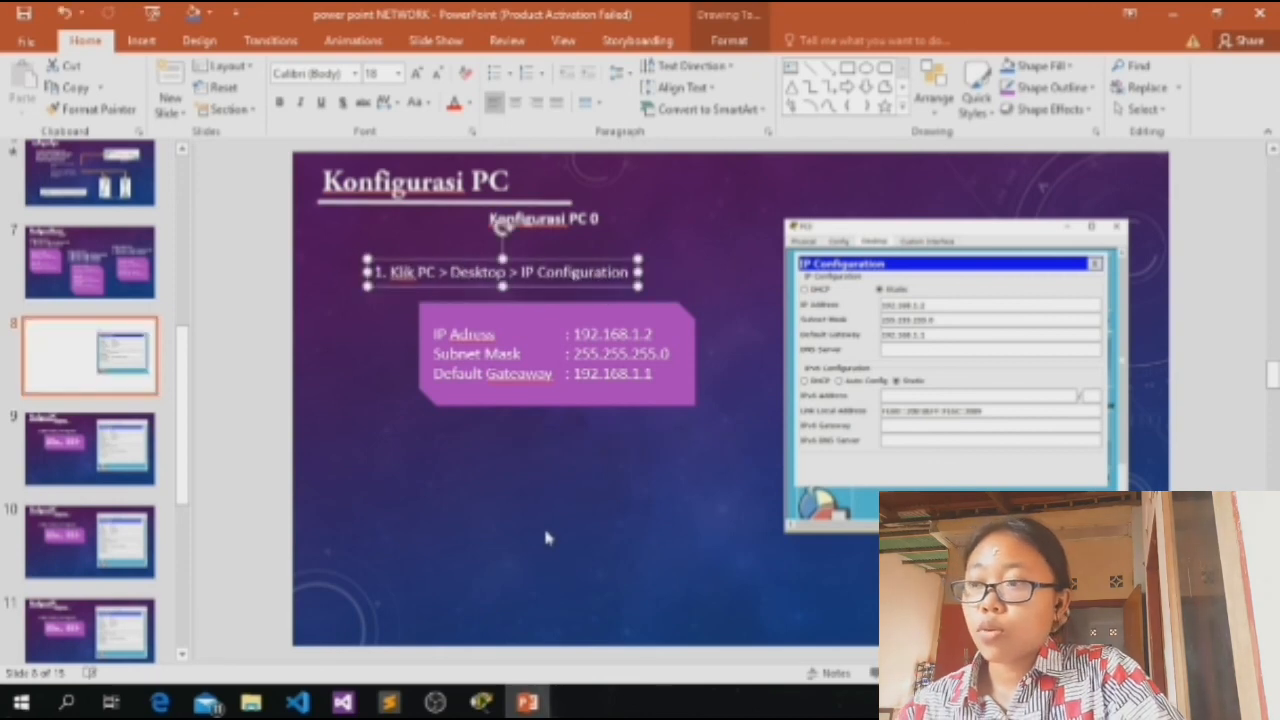